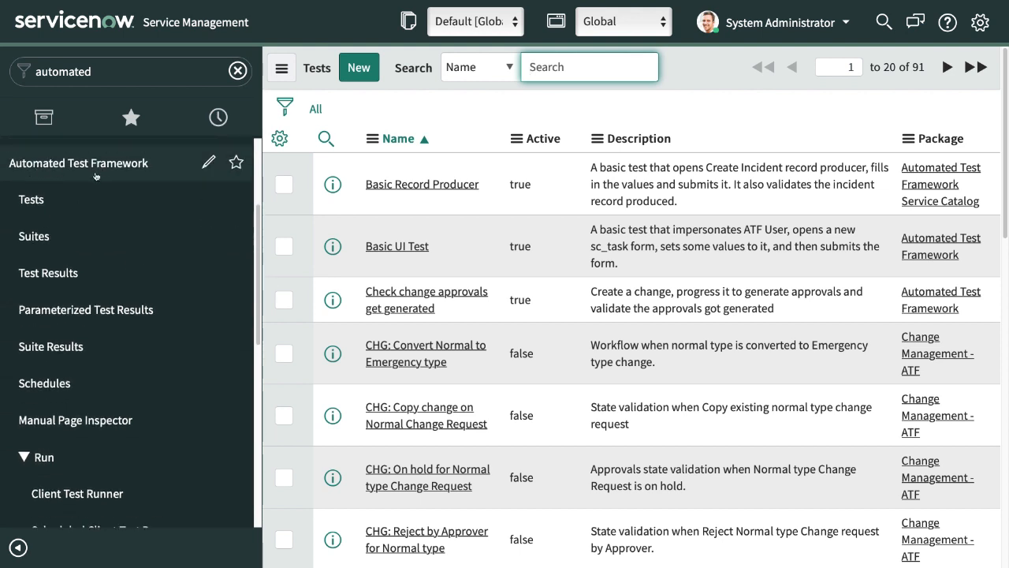
# - Look through the Automated Test Framework's list of tests and open the list of test suites
pyautogui.click(30, 202)
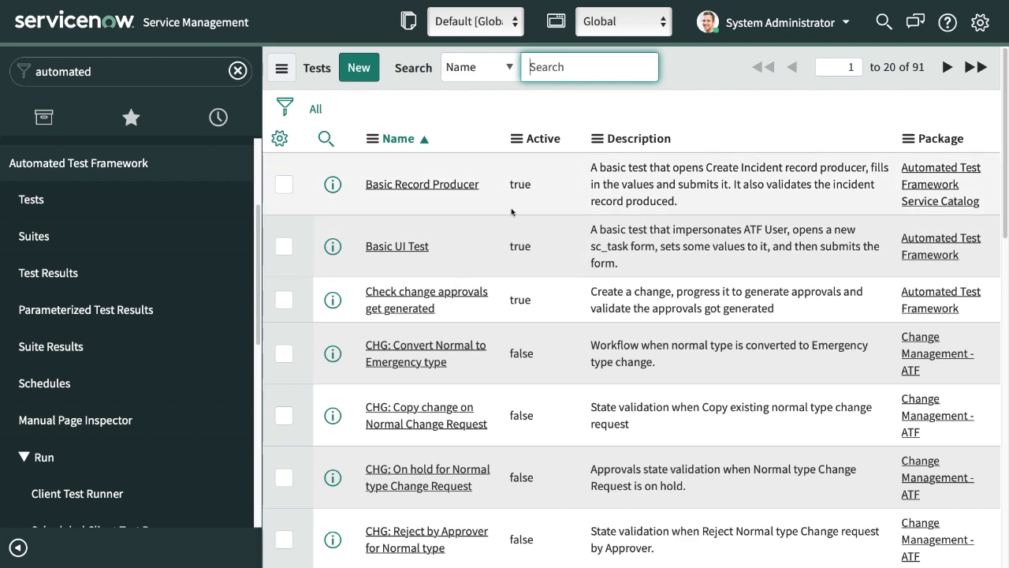
pyautogui.scroll(-10, 524, 223)
pyautogui.scroll(10, 520, 221)
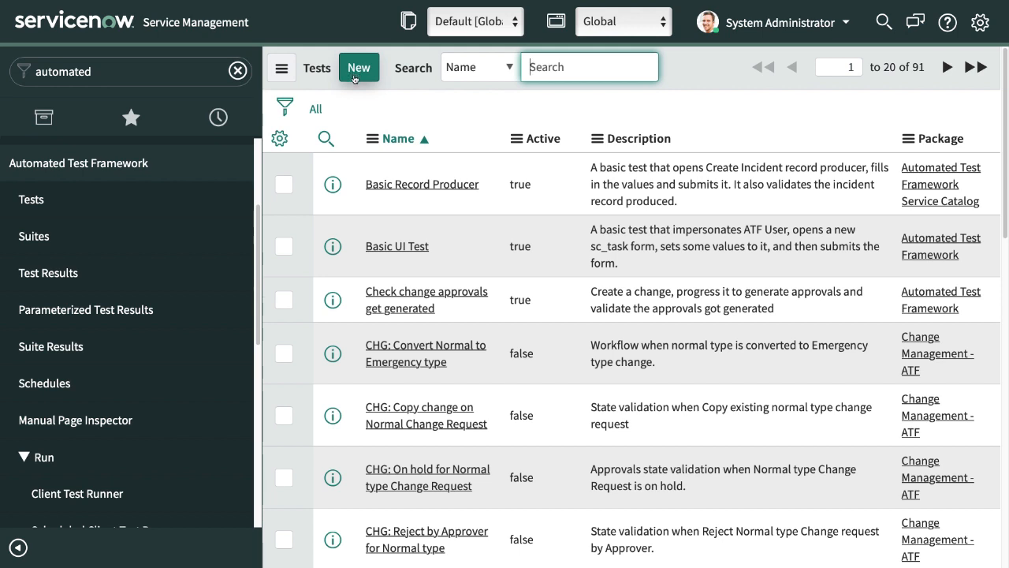
pyautogui.click(36, 238)
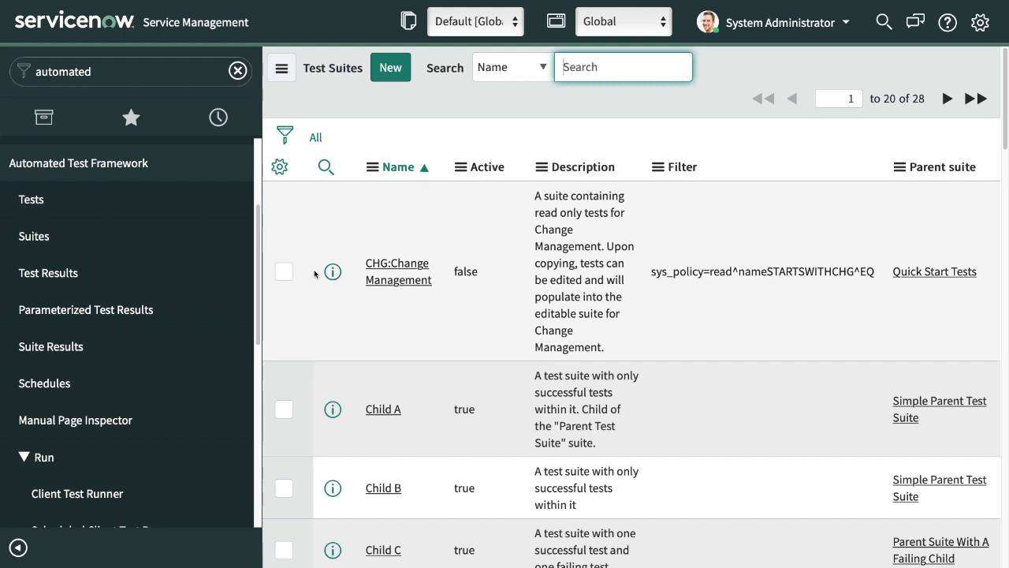
# - View the results lists for tests, parameterized tests and test suites
pyautogui.click(39, 276)
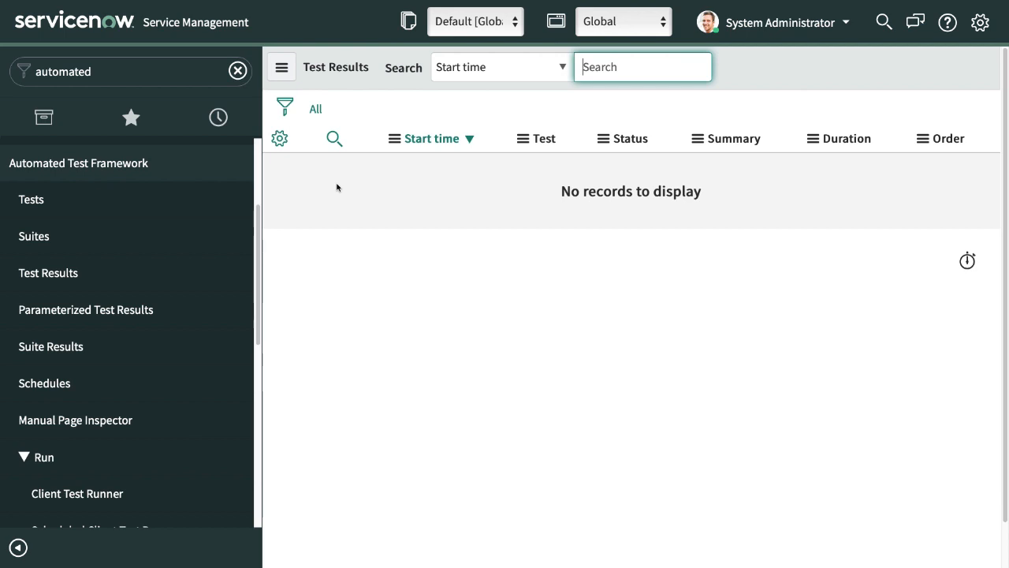
pyautogui.click(50, 316)
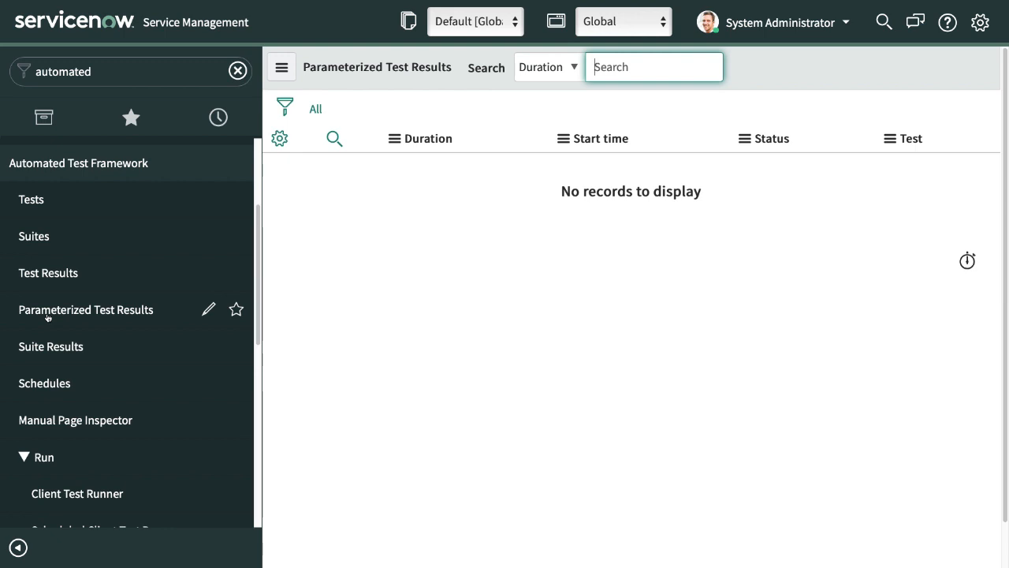
pyautogui.click(53, 350)
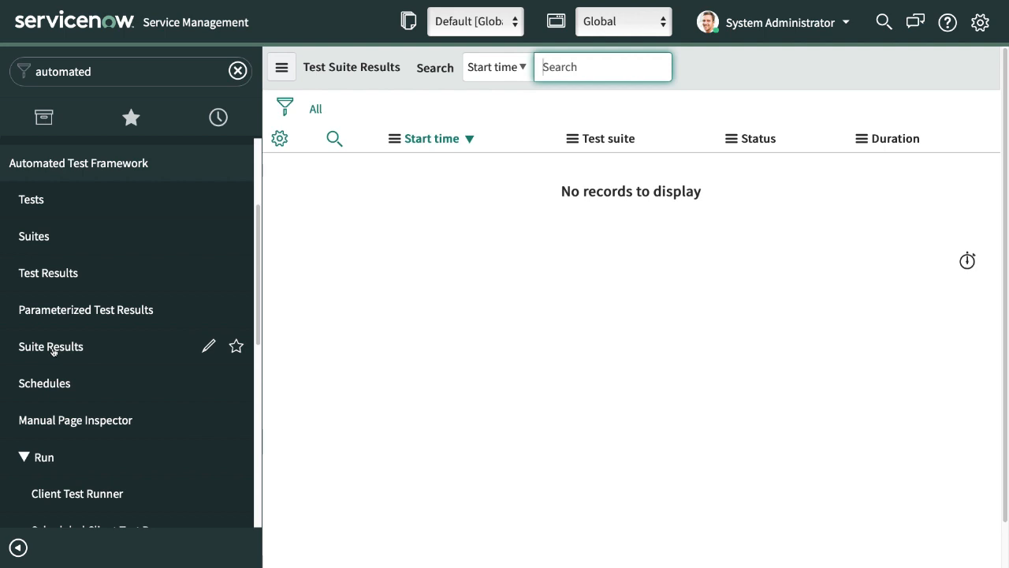
# - View the test suite schedules and open the Manual Page Inspector
pyautogui.click(46, 392)
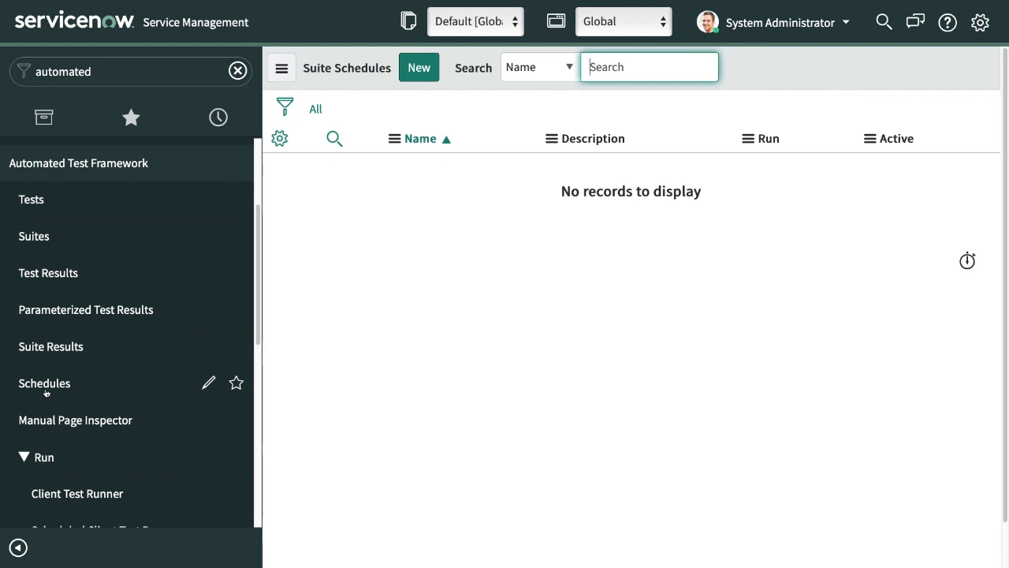
pyautogui.scroll(-1, 72, 384)
pyautogui.scroll(-5, 71, 383)
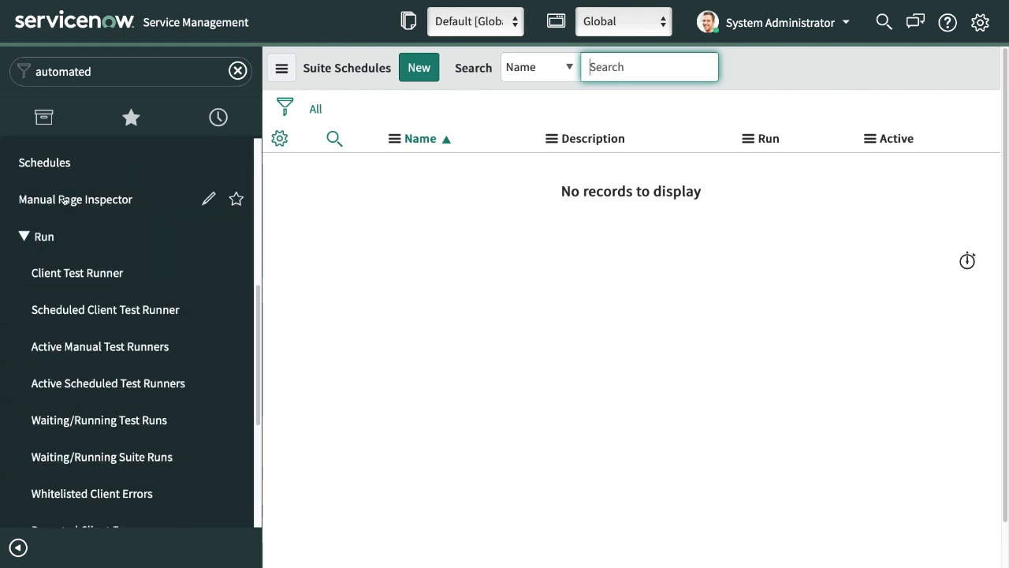
pyautogui.click(63, 201)
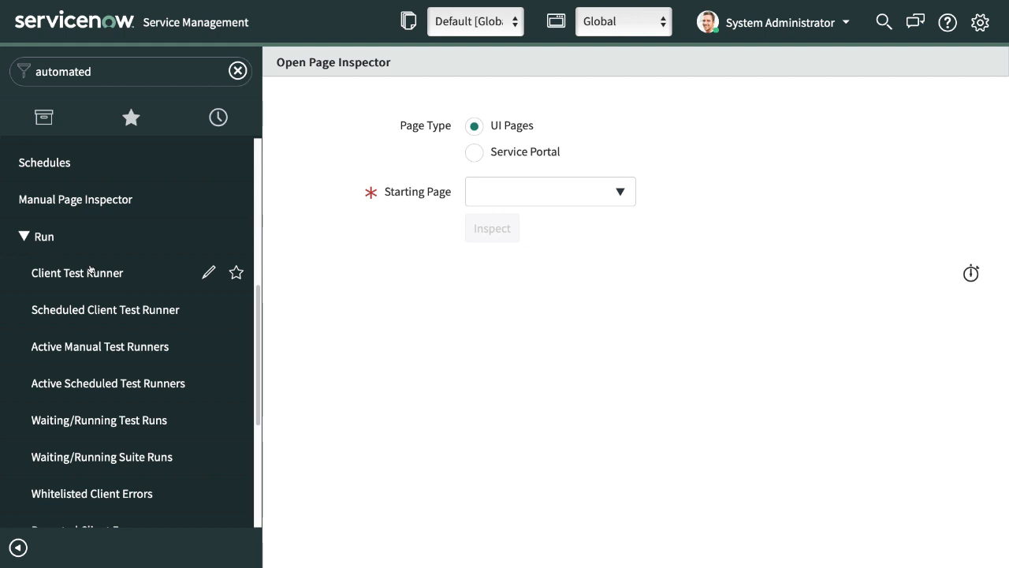
# - Look over the modules available in the Run and Administration sections of the Automated Test Framework
pyautogui.click(22, 236)
pyautogui.click(22, 252)
pyautogui.scroll(1, 76, 272)
pyautogui.scroll(-6, 75, 272)
pyautogui.scroll(4, 87, 253)
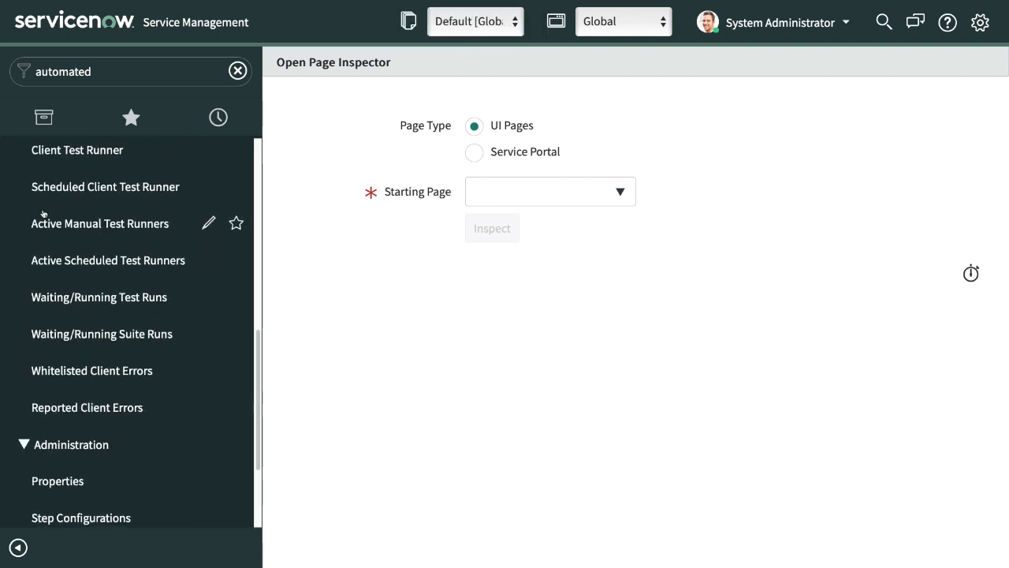
pyautogui.scroll(1, 96, 242)
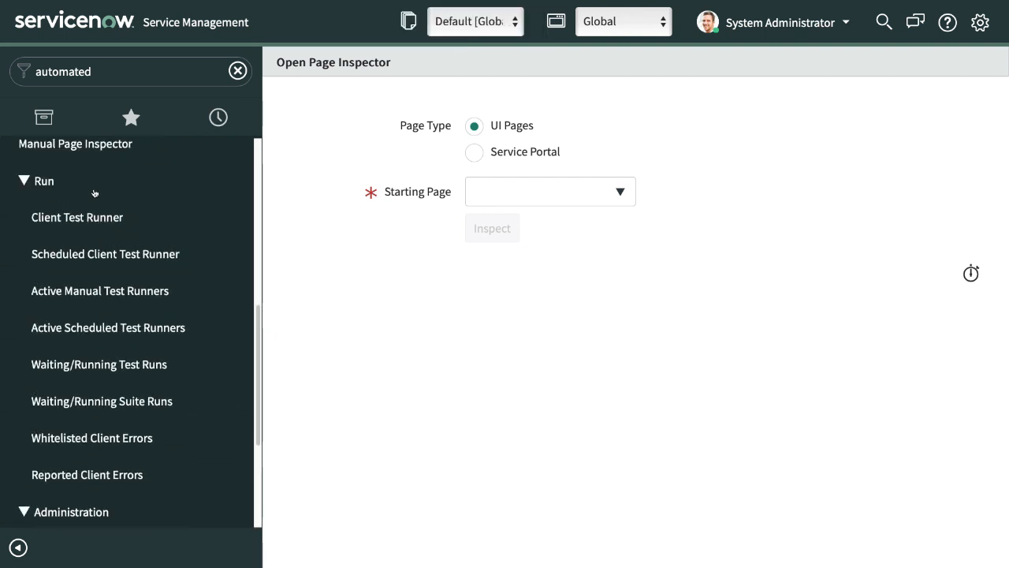
# - Open the Scheduled Client Test Runner and view the active manual and scheduled test runners
pyautogui.click(62, 245)
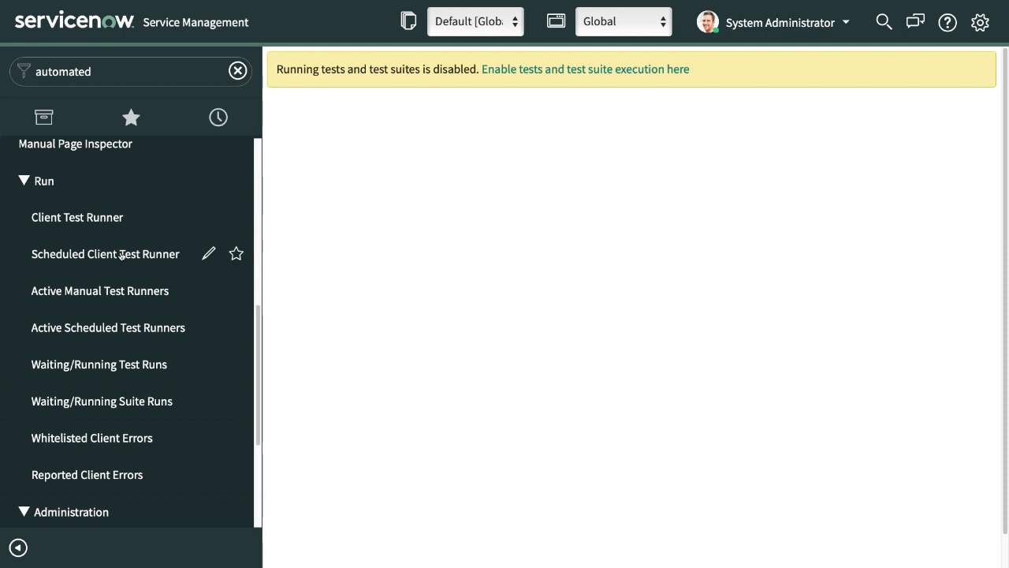
pyautogui.click(88, 293)
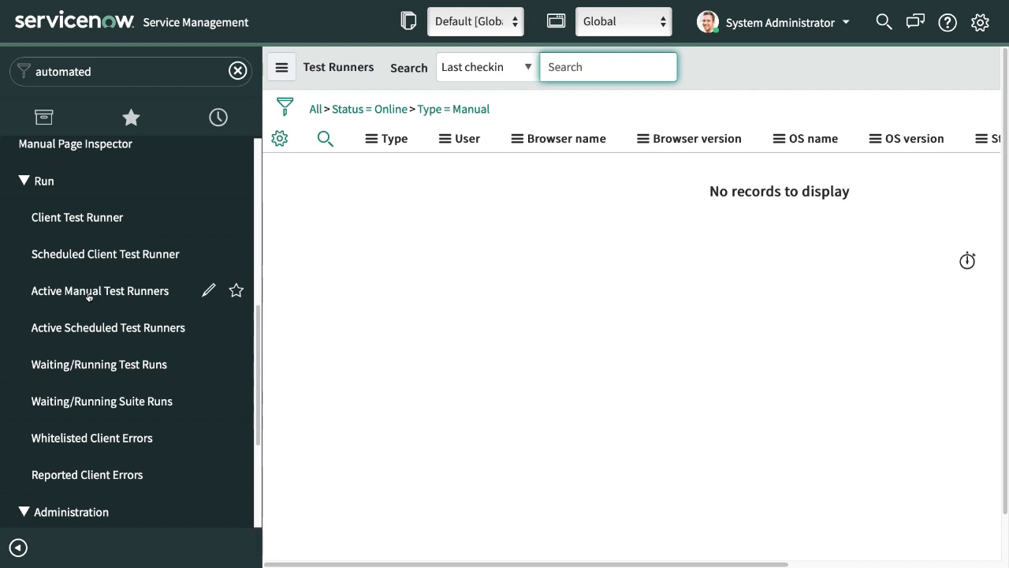
pyautogui.click(96, 335)
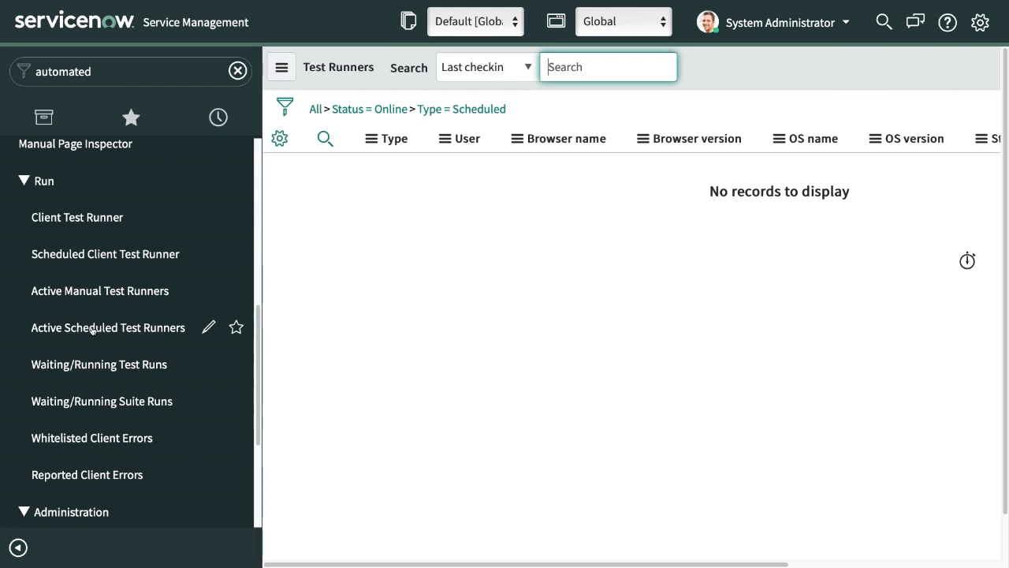
# - View the waiting and running test and suite runs, plus the whitelisted and reported client errors
pyautogui.click(92, 372)
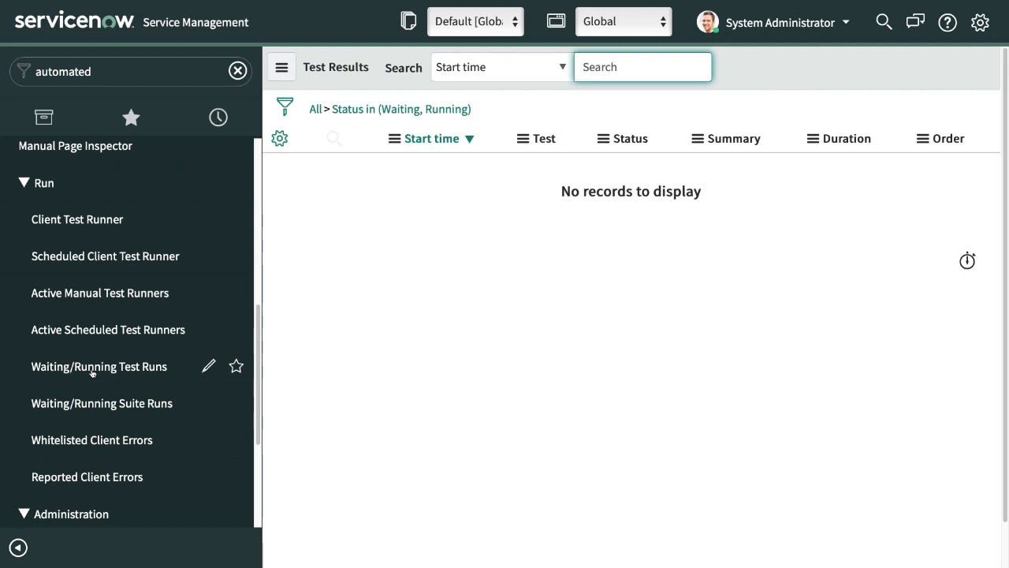
pyautogui.click(93, 372)
pyautogui.click(92, 404)
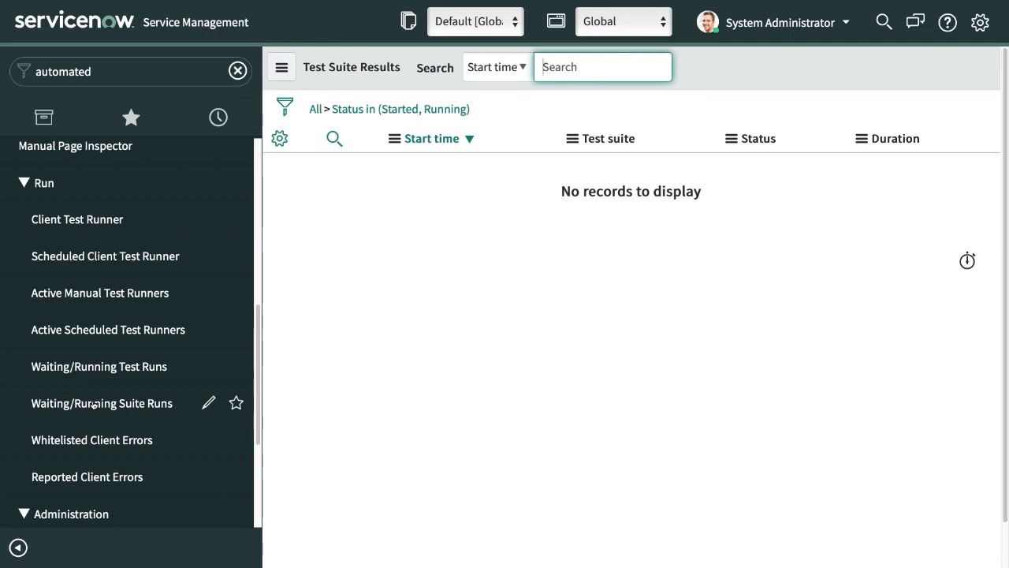
pyautogui.click(89, 444)
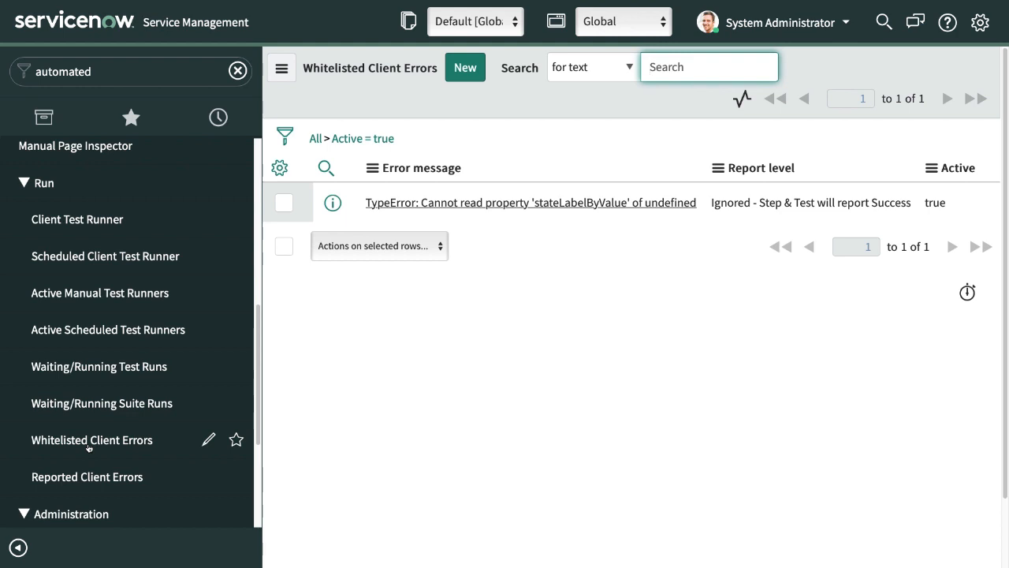
pyautogui.click(97, 471)
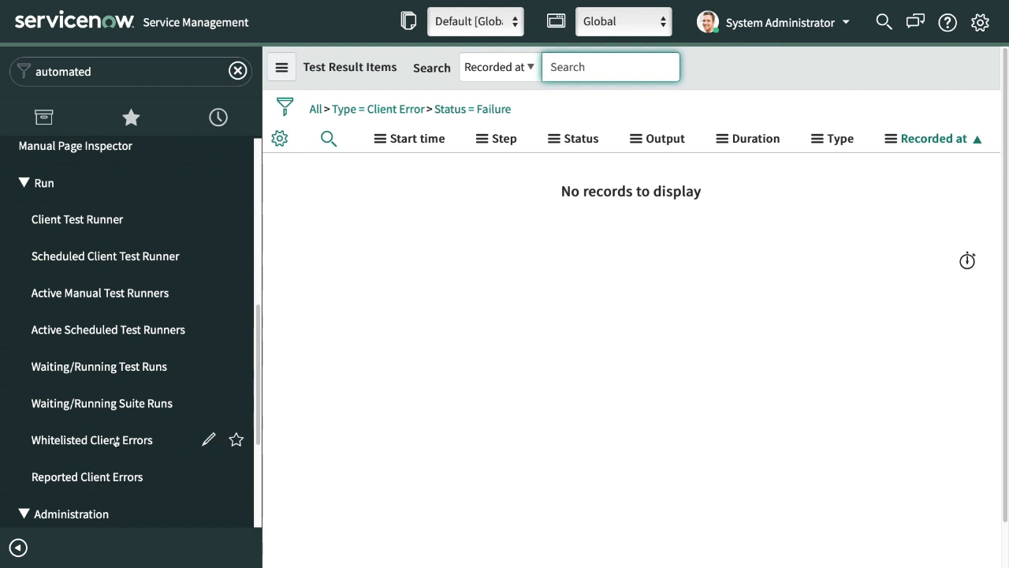
# - Open the Automated Test Framework properties and look through the available settings
pyautogui.scroll(-5, 119, 440)
pyautogui.scroll(-1, 118, 437)
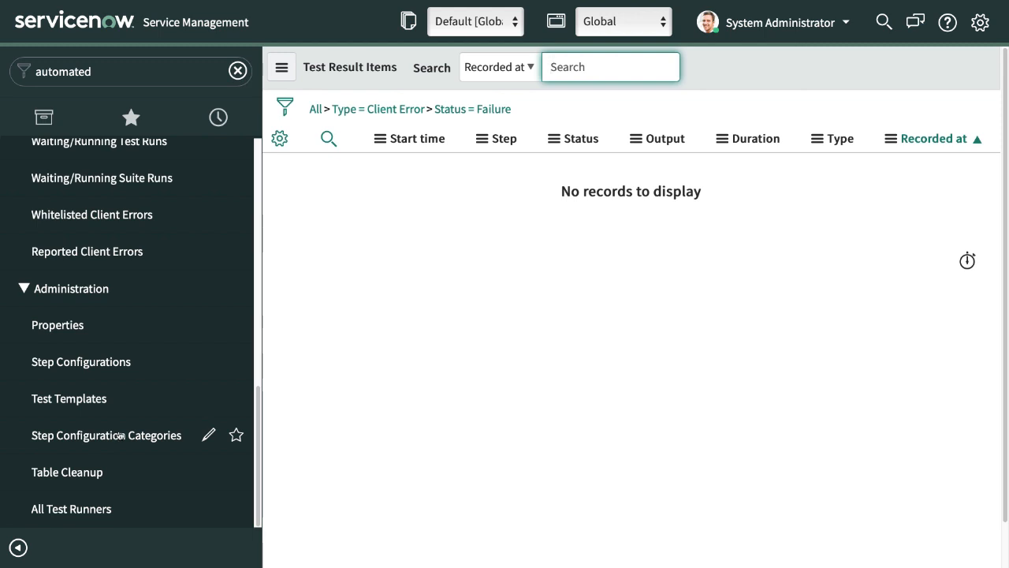
pyautogui.click(62, 340)
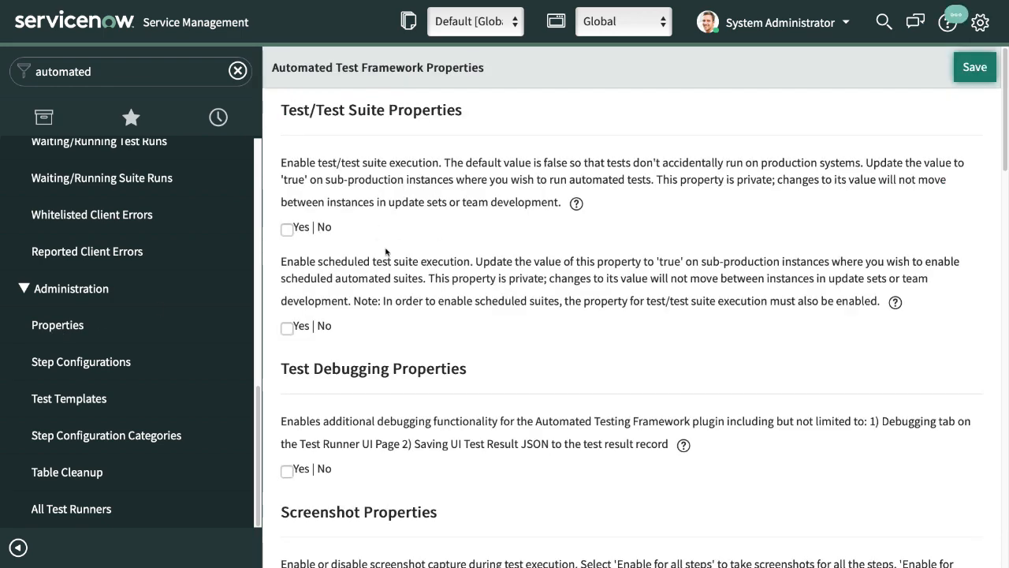
pyautogui.scroll(-10, 425, 252)
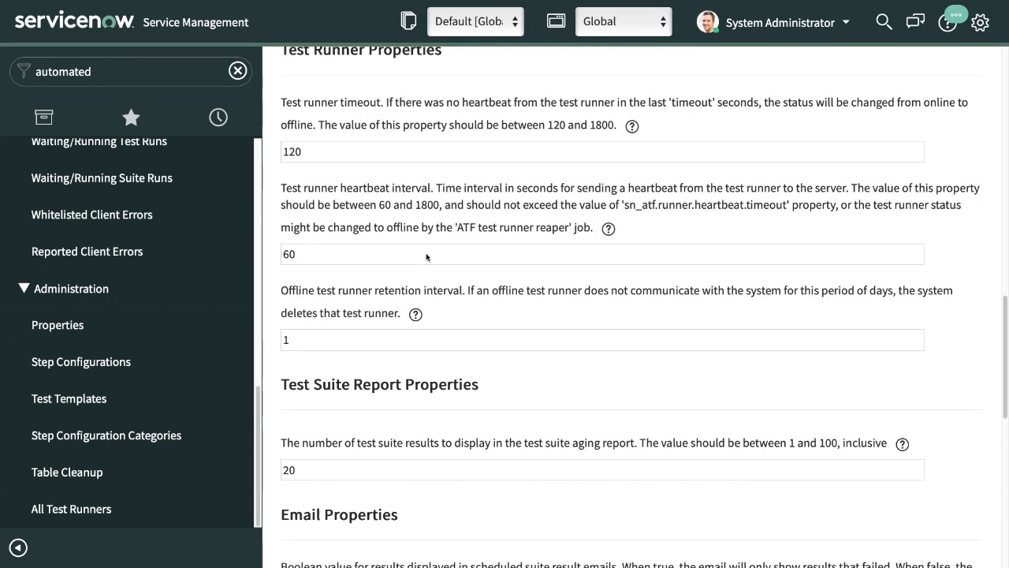
pyautogui.scroll(10, 426, 259)
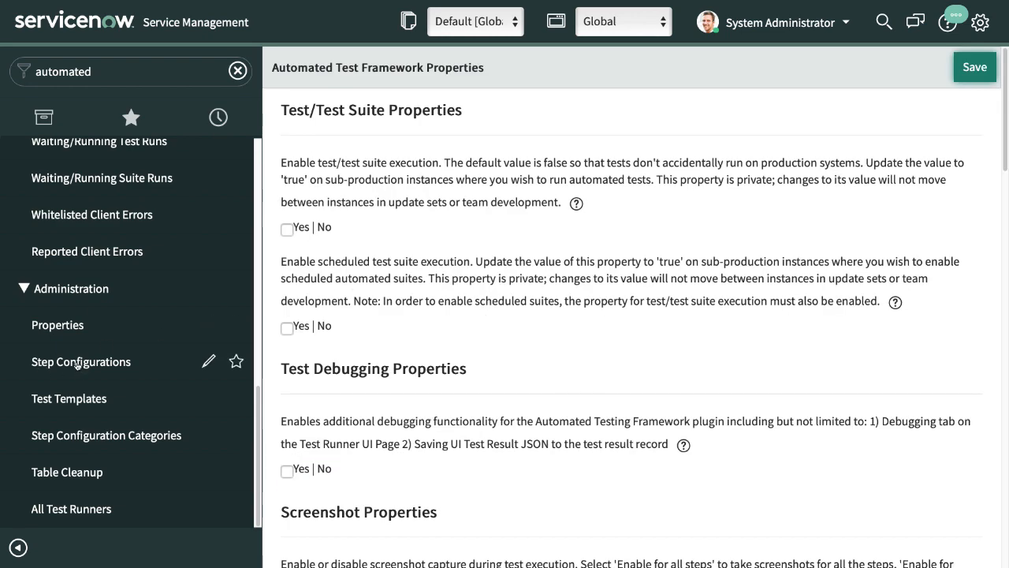
# - Look through the test step configurations and check the Impersonate User option of the signed-in account
pyautogui.click(77, 362)
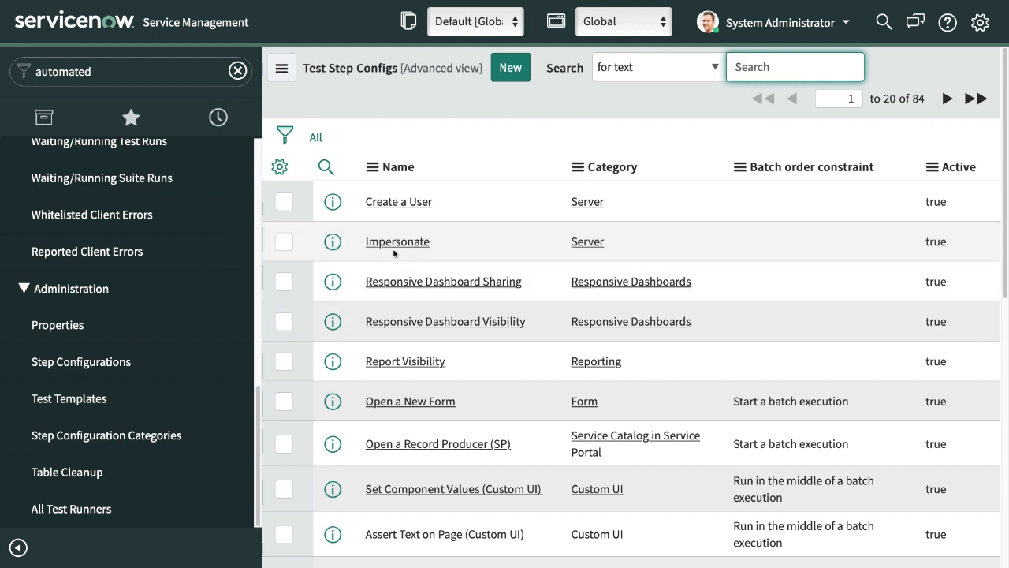
pyautogui.click(818, 24)
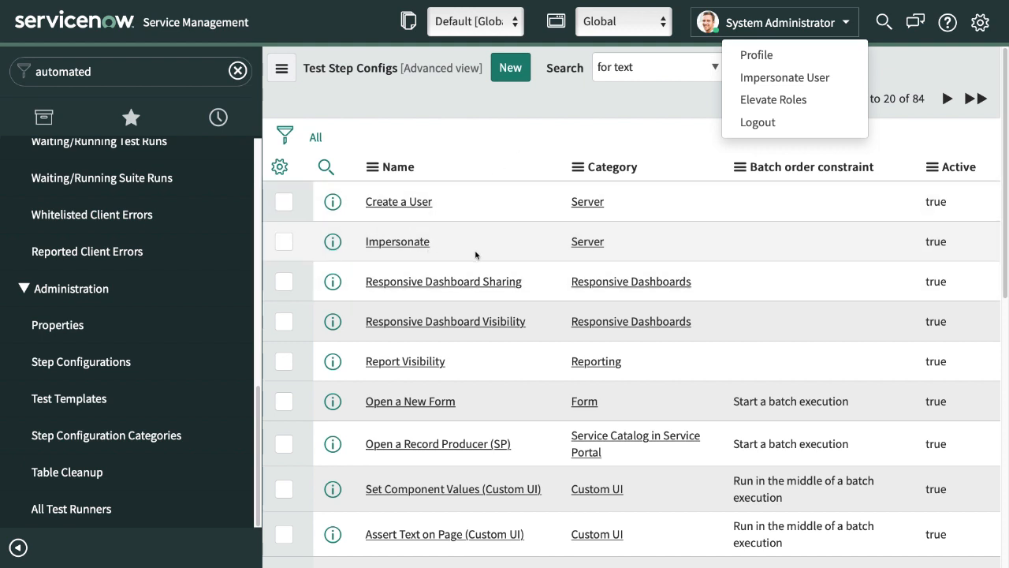
pyautogui.scroll(-2, 475, 254)
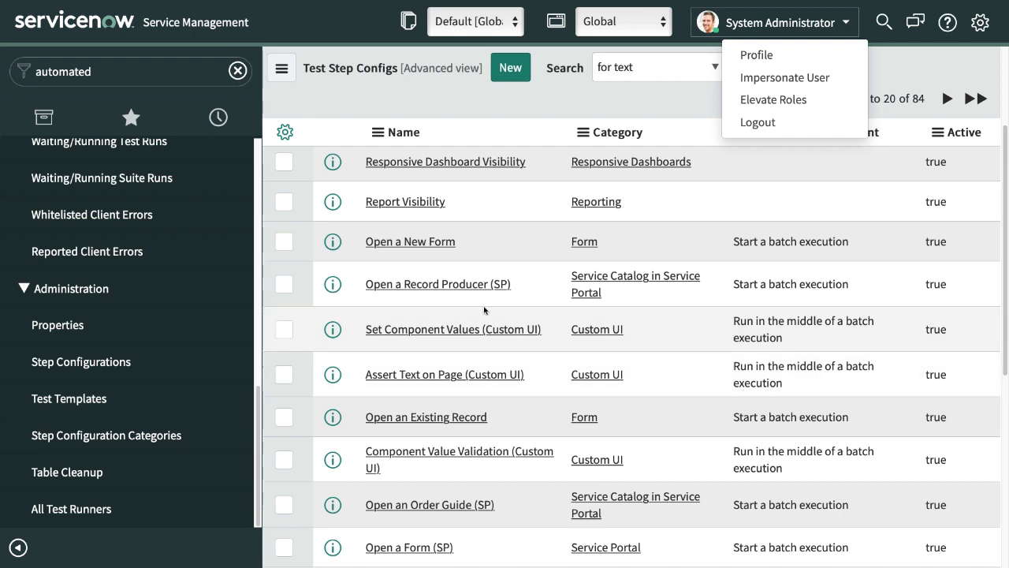
pyautogui.scroll(-3, 524, 297)
pyautogui.scroll(5, 524, 297)
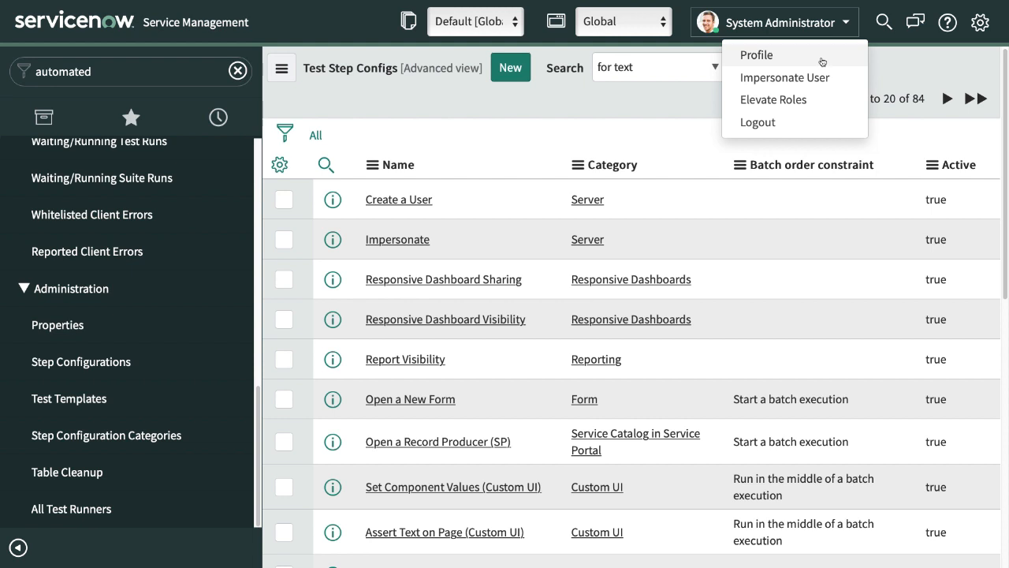
pyautogui.click(786, 24)
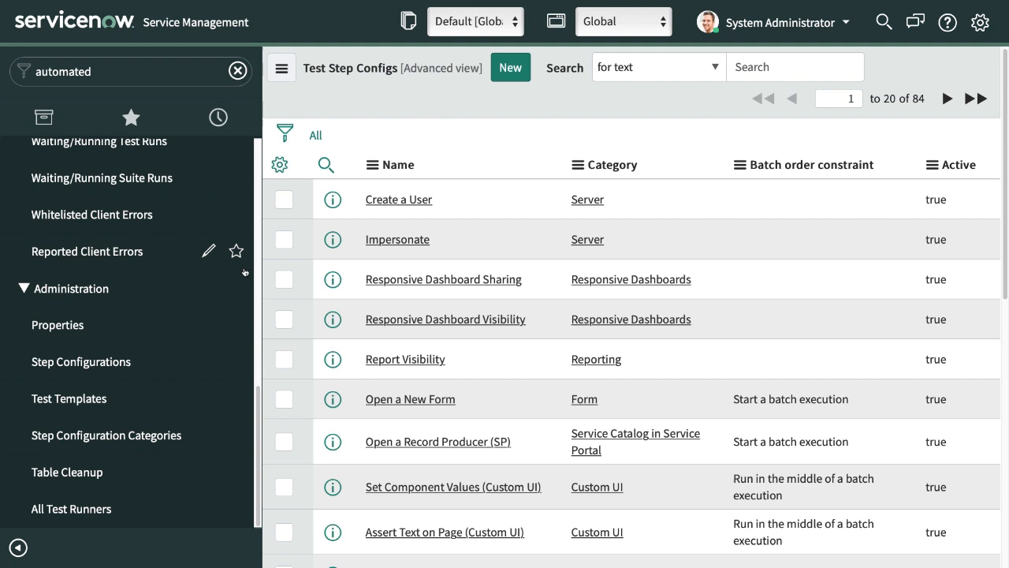
# - Open the Default New Form Test Template from the test templates to view the steps it contains
pyautogui.click(76, 401)
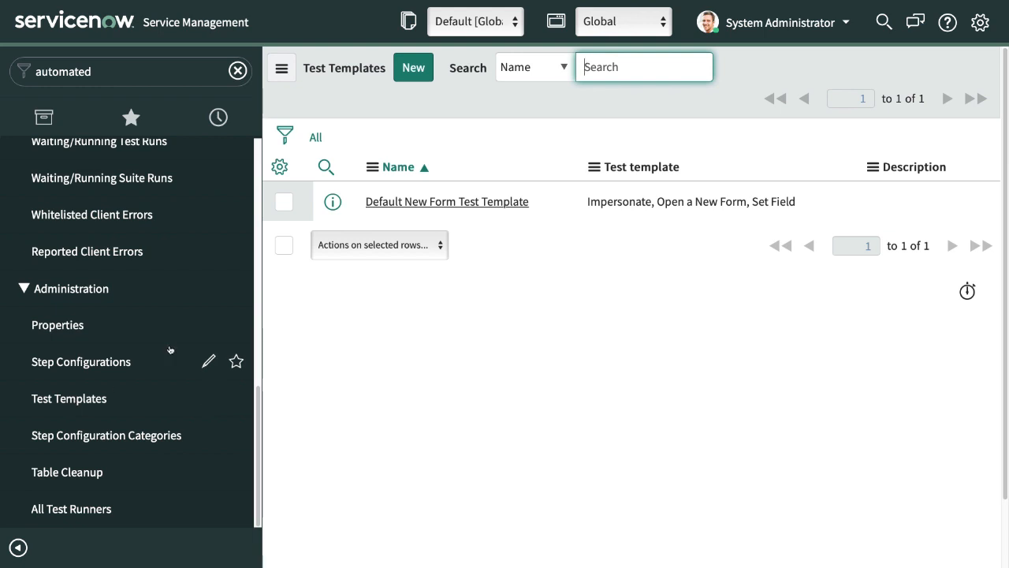
pyautogui.click(447, 207)
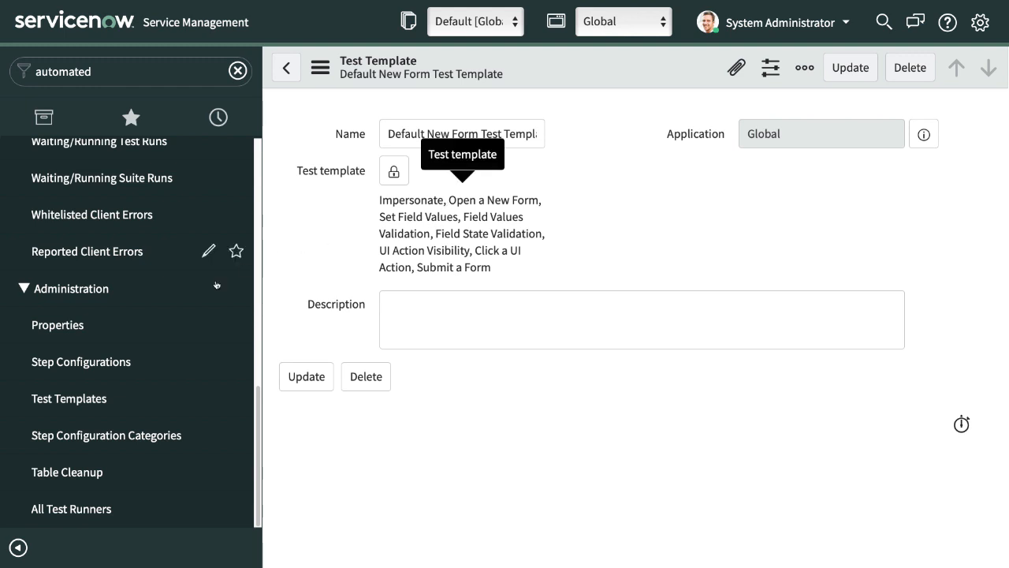
# - Look through the step configuration categories and open the table cleanup rules for test results
pyautogui.click(79, 435)
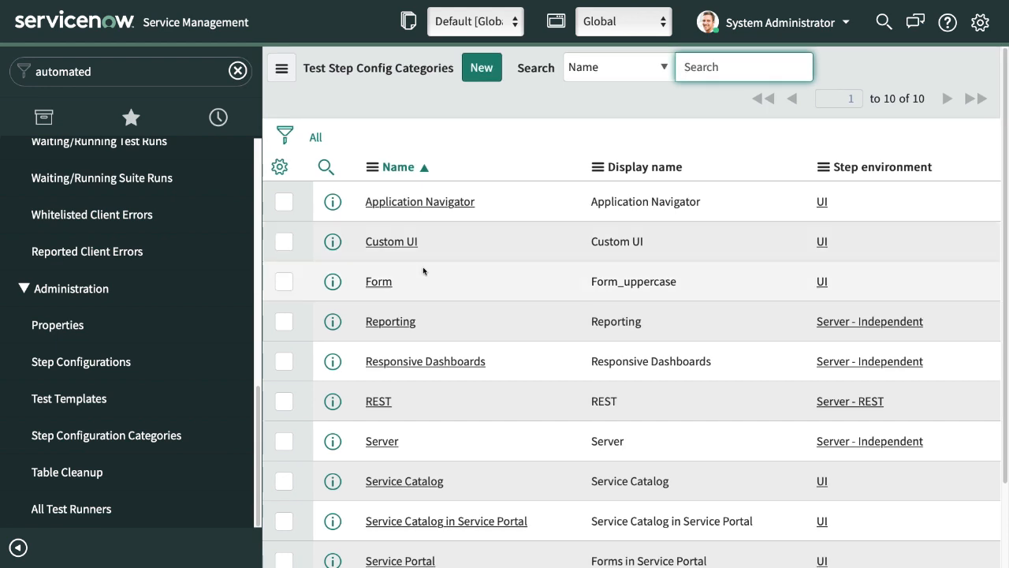
pyautogui.scroll(-2, 465, 296)
pyautogui.scroll(2, 468, 298)
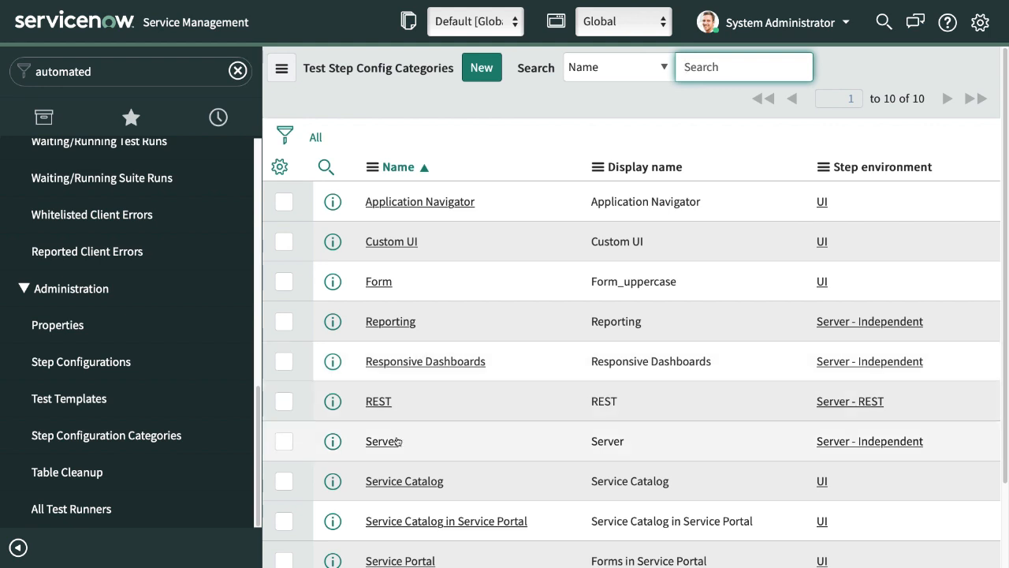
pyautogui.scroll(-1, 410, 440)
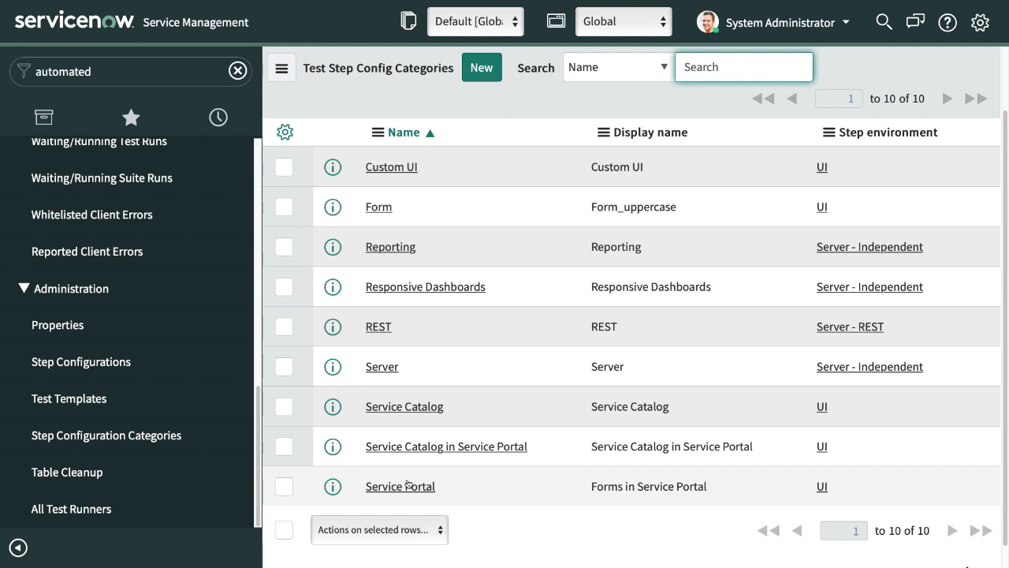
pyautogui.scroll(5, 84, 407)
pyautogui.scroll(-4, 83, 406)
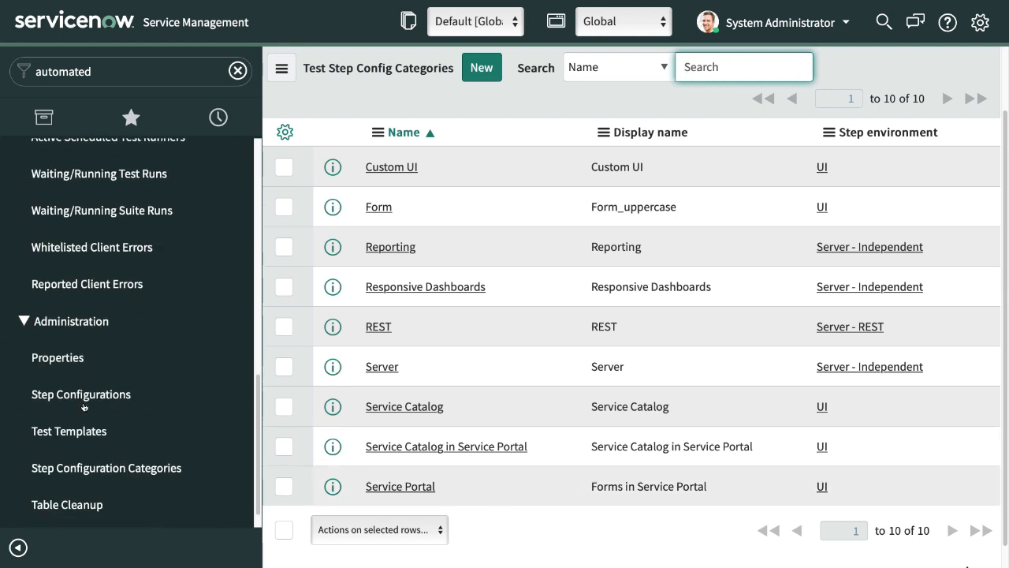
pyautogui.scroll(-1, 83, 407)
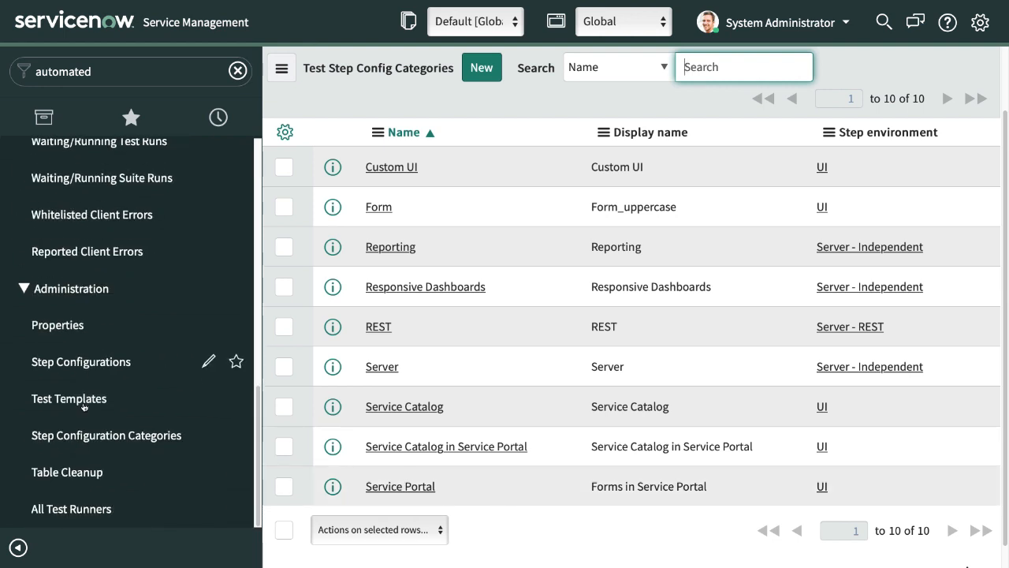
pyautogui.click(61, 476)
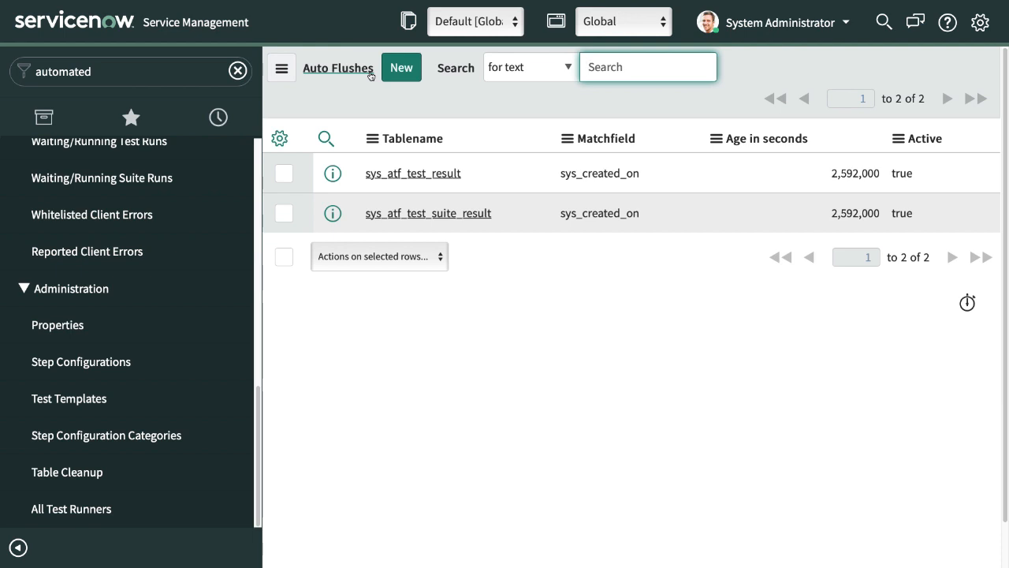
# - Open the table cleanup rule for sys_atf_test_result, and look across the columns of the list of all test runners
pyautogui.click(411, 175)
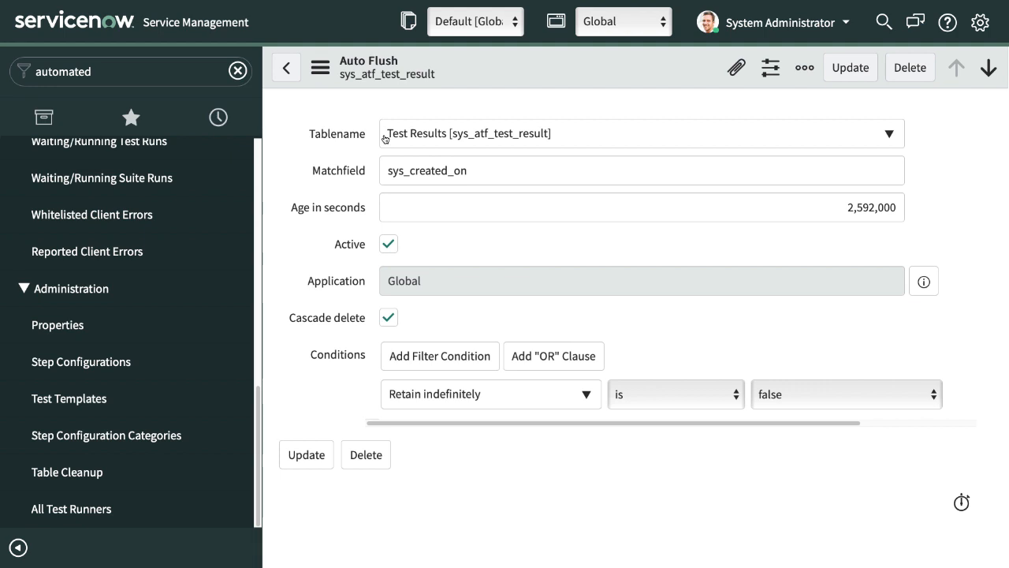
pyautogui.click(67, 511)
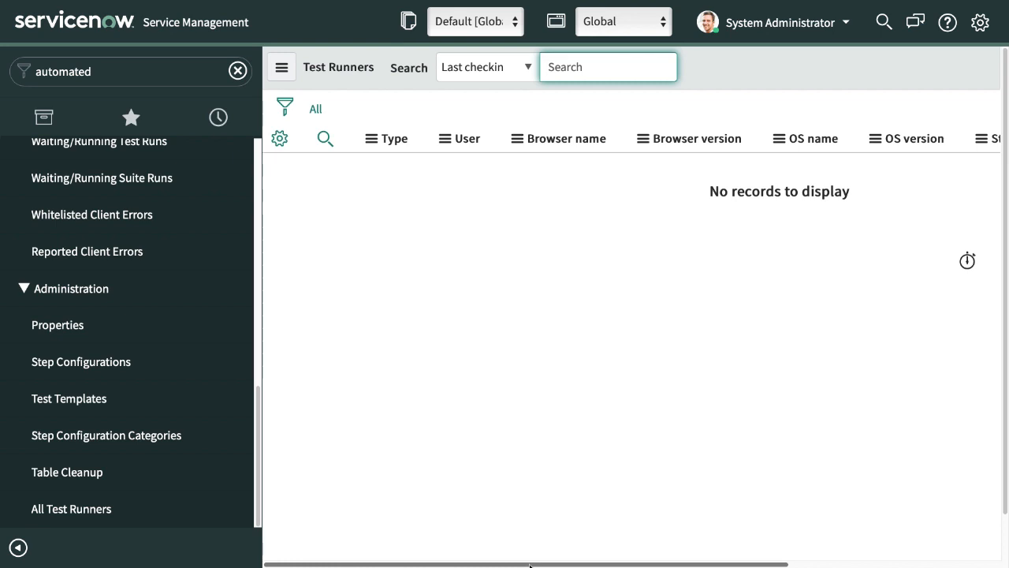
pyautogui.moveTo(530, 565); pyautogui.dragTo(615, 557)
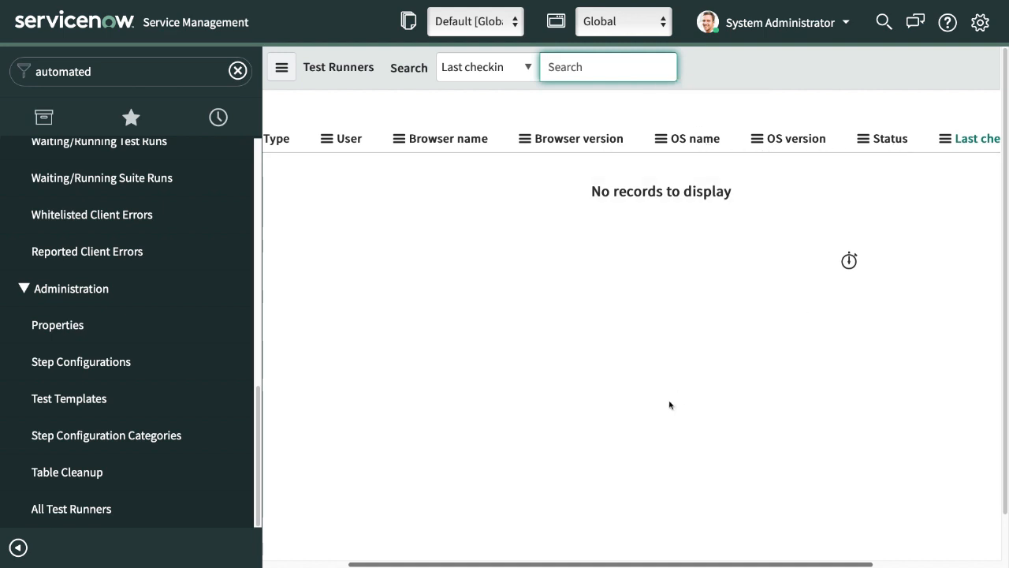
pyautogui.moveTo(607, 565); pyautogui.dragTo(739, 564)
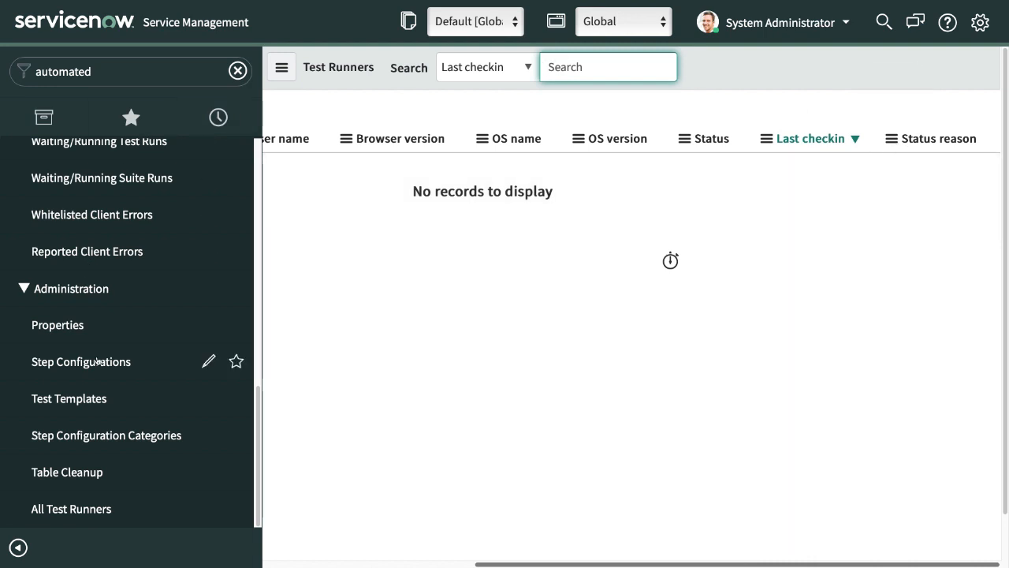
# - Open the list of automated tests and start a new test record
pyautogui.scroll(2, 111, 363)
pyautogui.scroll(-2, 115, 376)
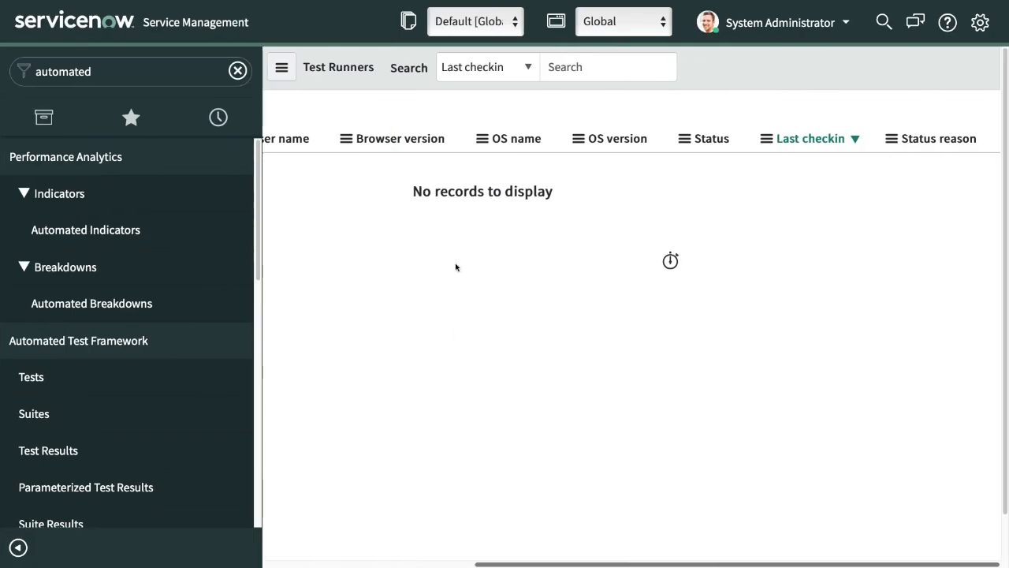
pyautogui.scroll(-2, 122, 289)
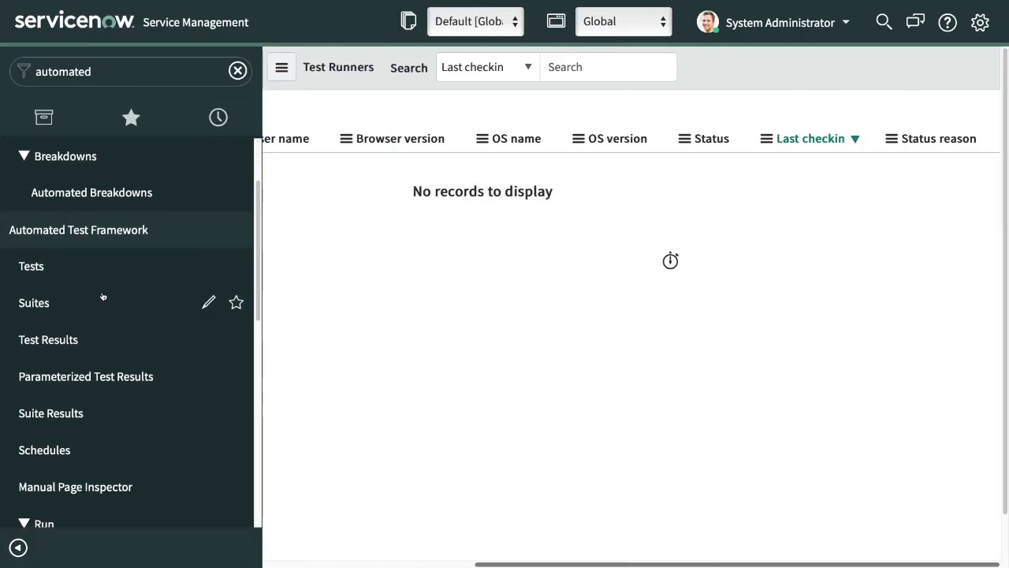
pyautogui.click(33, 266)
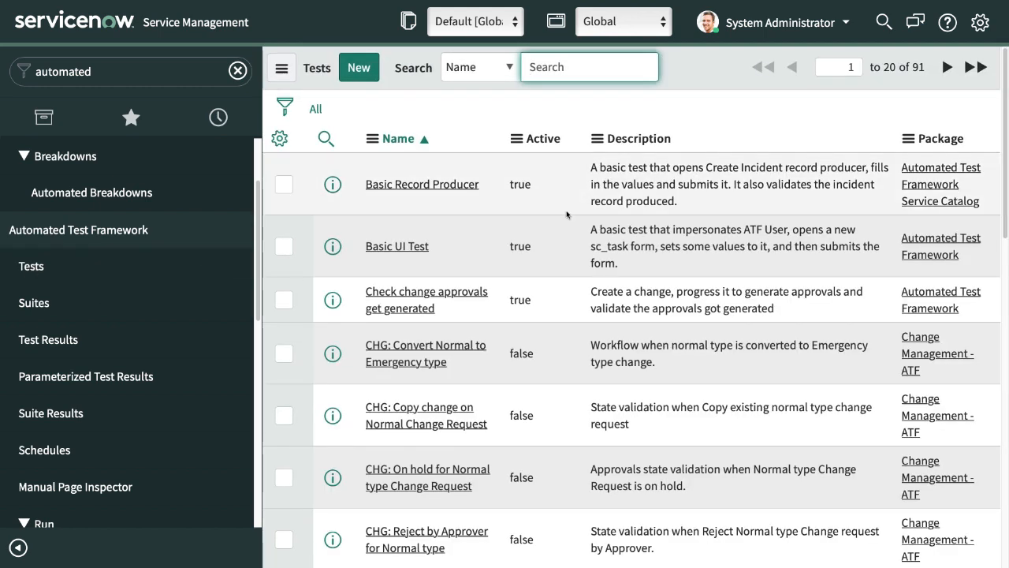
pyautogui.click(359, 69)
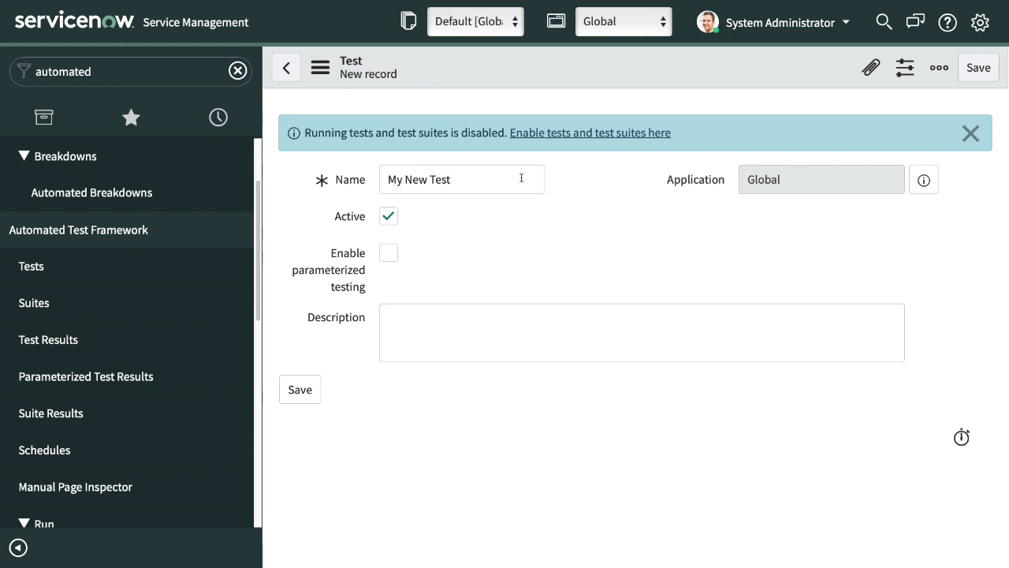
# - Replace the default name of the new test with "SAAS Demo Test"
pyautogui.click(473, 181)
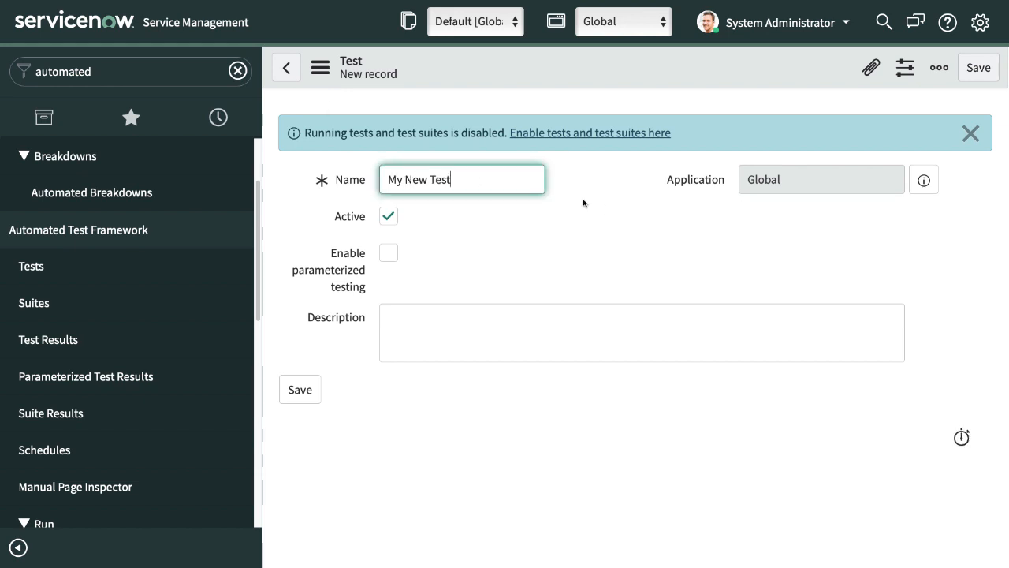
pyautogui.moveTo(478, 182); pyautogui.dragTo(254, 186)
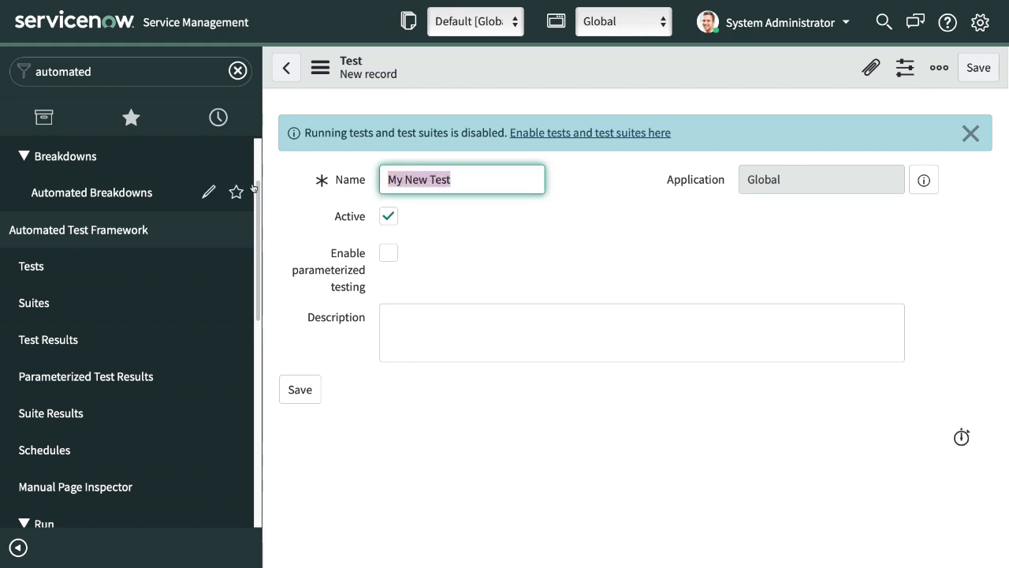
pyautogui.write('De')
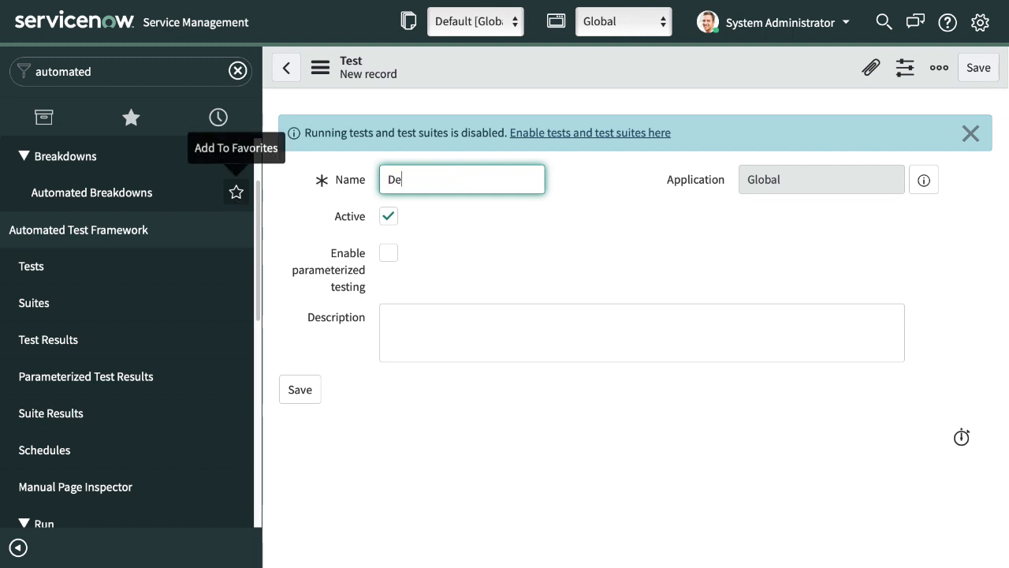
pyautogui.write('mo Test')
pyautogui.write(' SAA')
pyautogui.press('BackSpace')
pyautogui.press('BackSpace')
pyautogui.press('BackSpace')
pyautogui.write('SAAS')
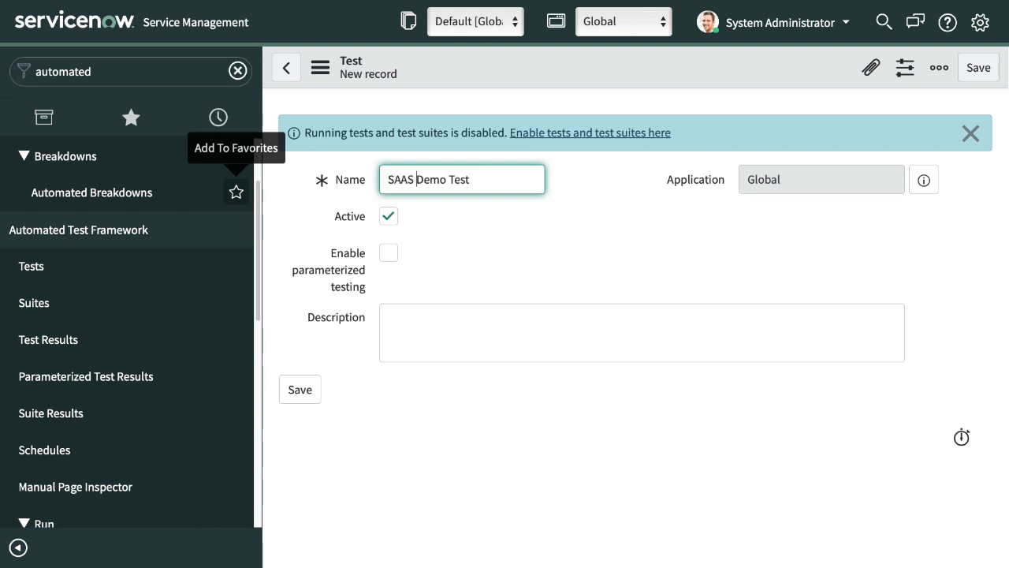
pyautogui.click(563, 223)
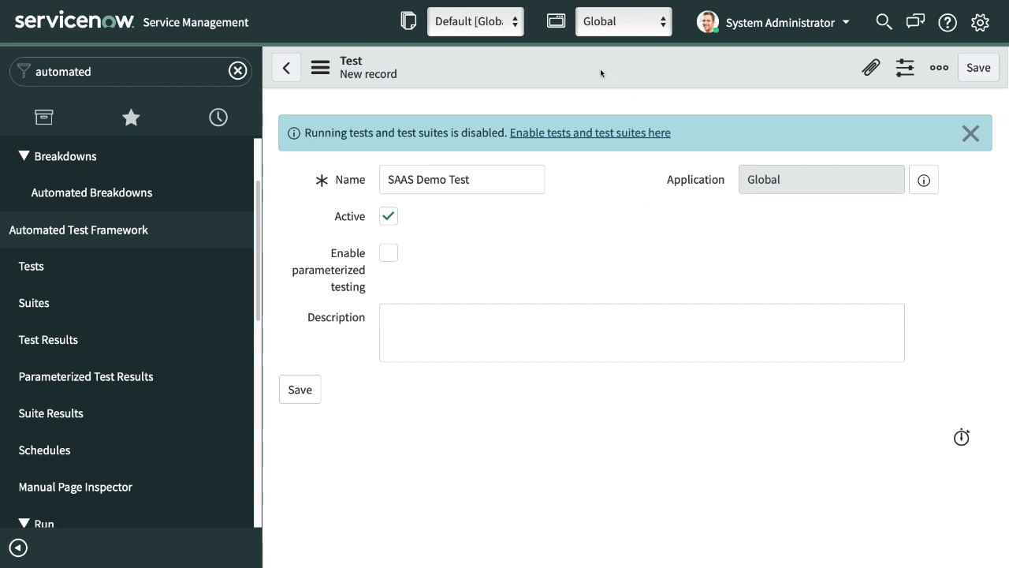
# - Copy the test name "SAAS Demo Test" into the description and save the test record
pyautogui.click(444, 322)
pyautogui.moveTo(477, 180); pyautogui.dragTo(318, 164)
pyautogui.hotkey('ctrl', 'c')
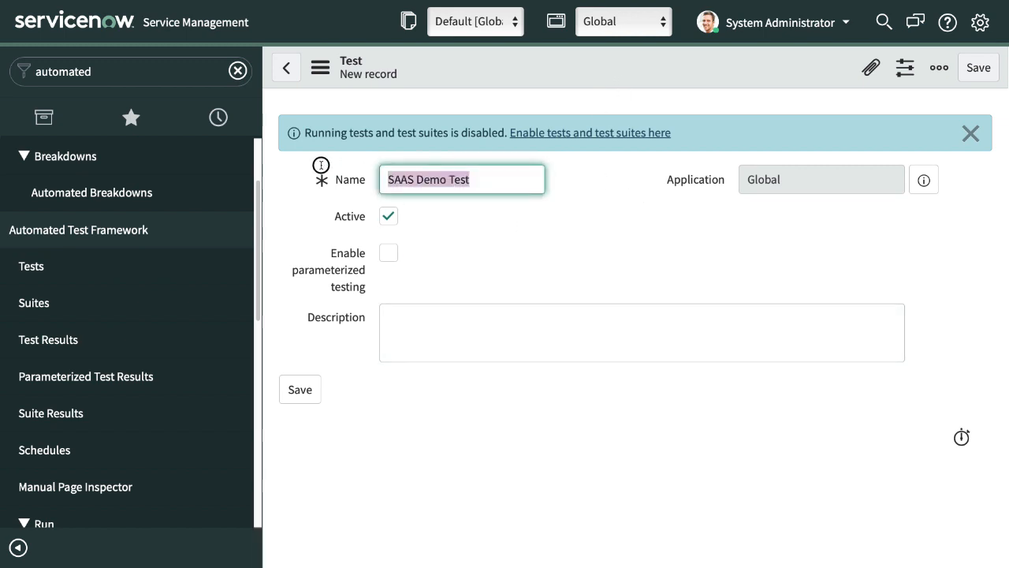
pyautogui.click(392, 322)
pyautogui.hotkey('ctrl', 'v')
pyautogui.click(576, 274)
pyautogui.rightClick(618, 70)
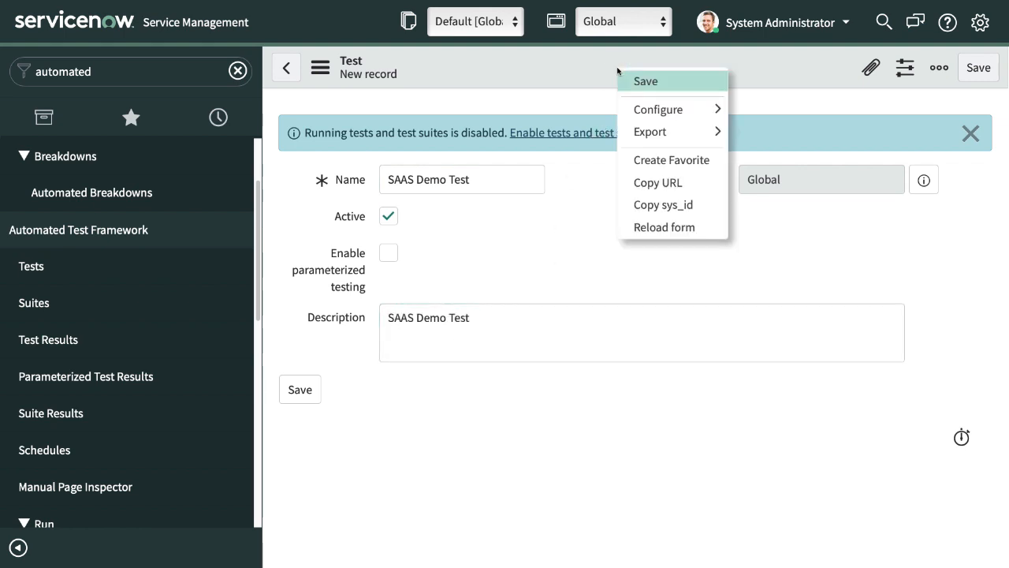
pyautogui.click(655, 84)
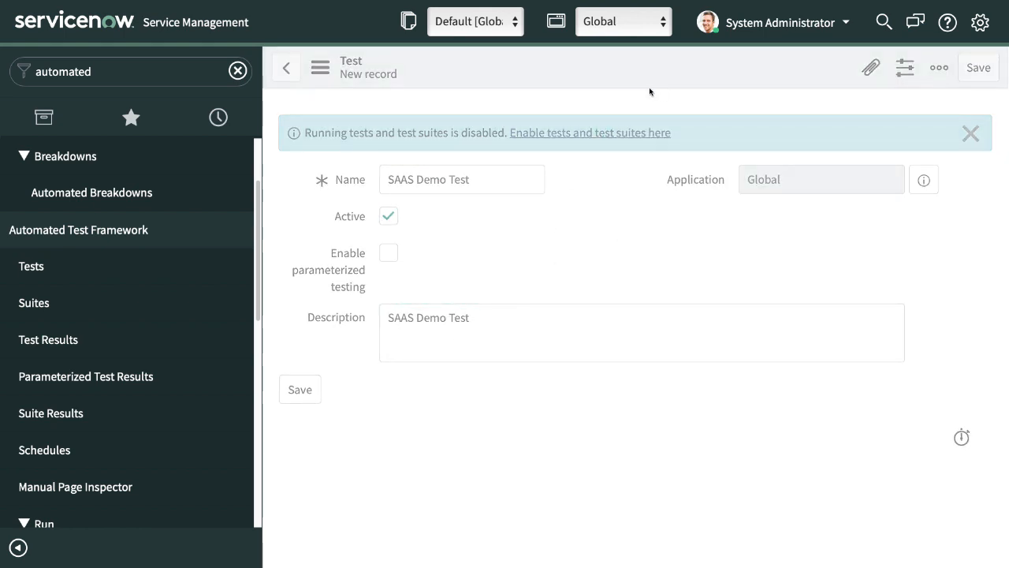
# - Review the saved test record and start adding a Create a User test step to it
pyautogui.scroll(-2, 437, 221)
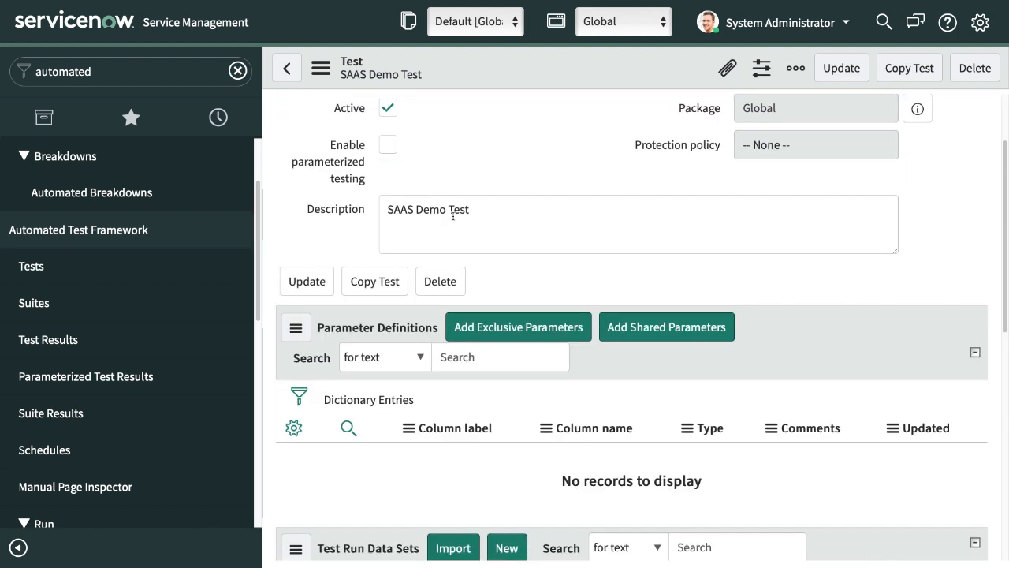
pyautogui.scroll(2, 453, 216)
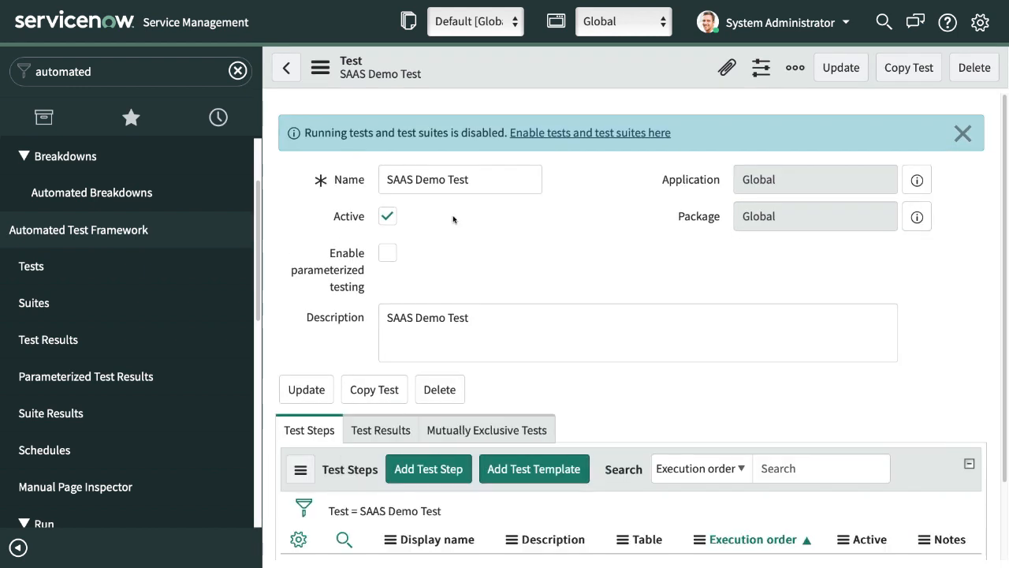
pyautogui.scroll(-2, 453, 219)
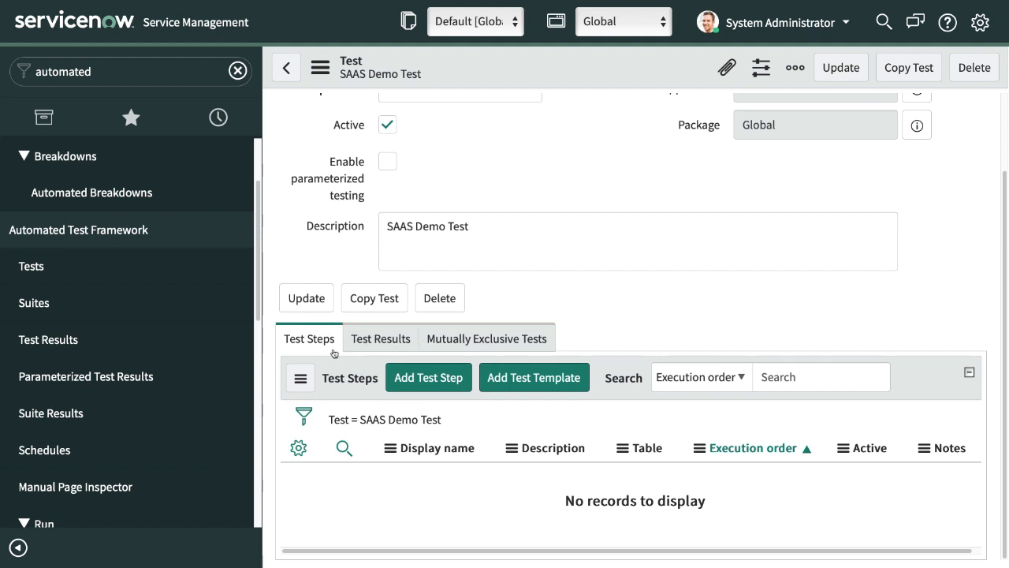
pyautogui.scroll(2, 334, 353)
pyautogui.scroll(-2, 334, 353)
pyautogui.scroll(2, 335, 354)
pyautogui.scroll(-2, 334, 353)
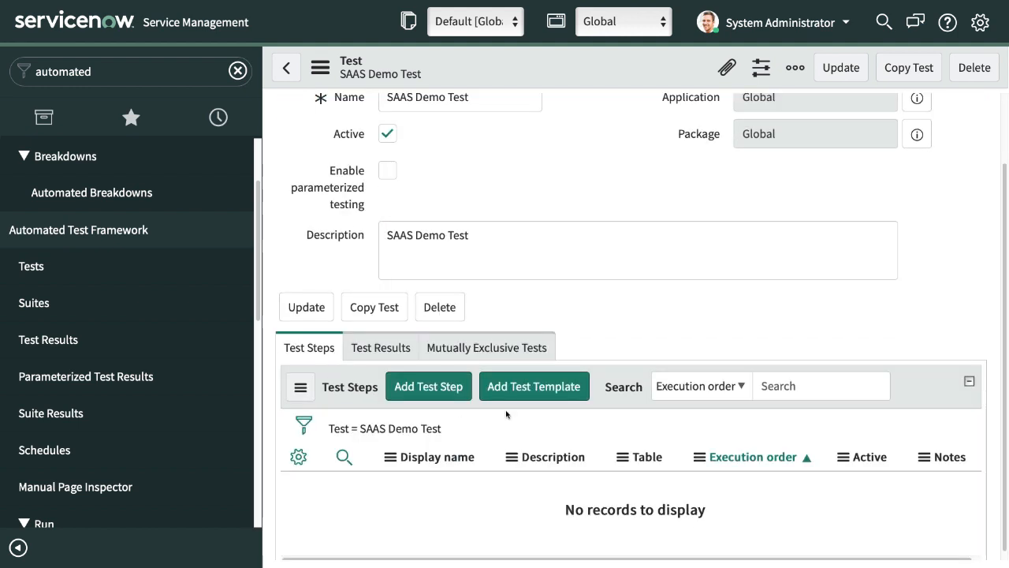
pyautogui.click(425, 387)
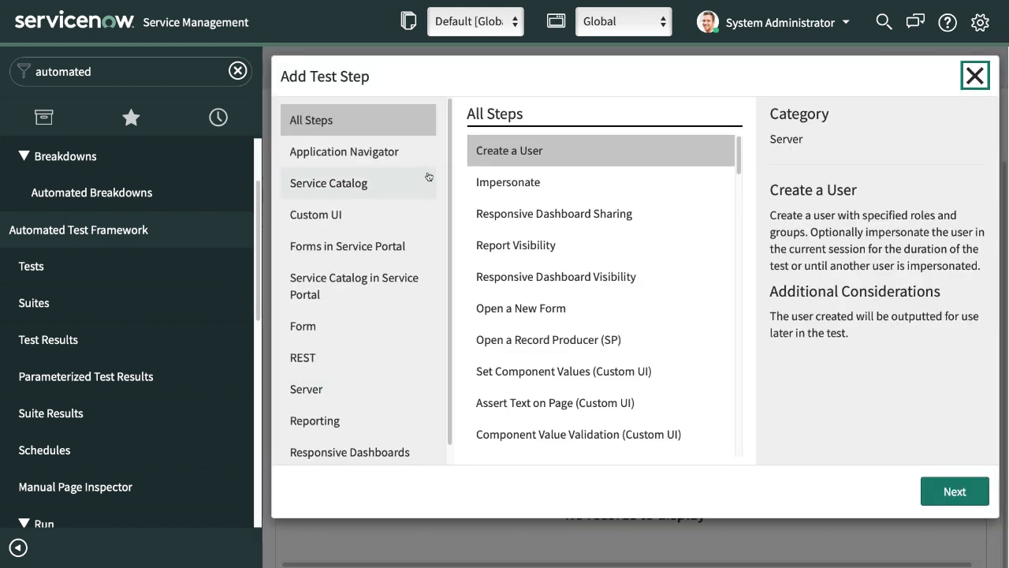
pyautogui.click(538, 154)
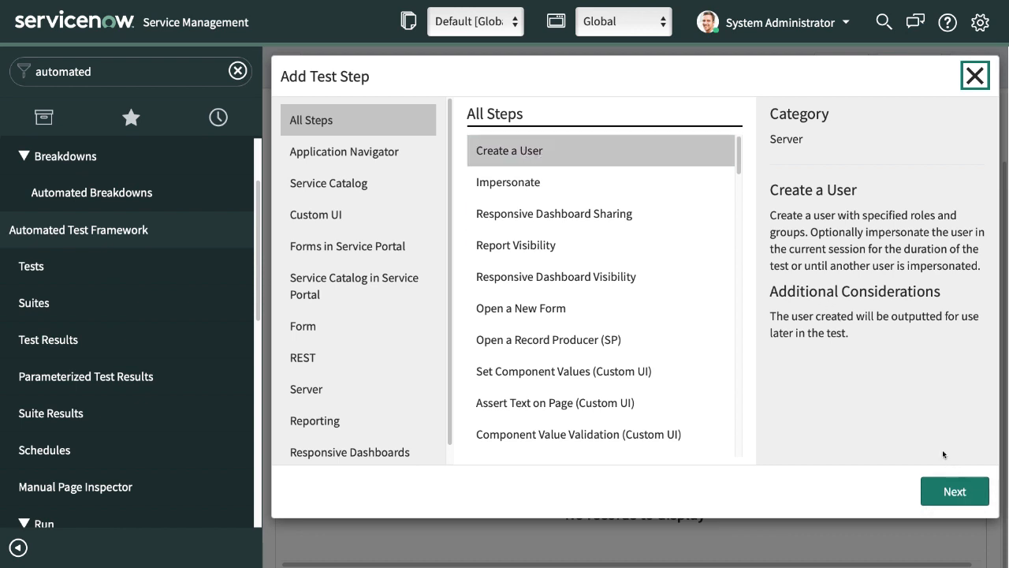
pyautogui.click(954, 492)
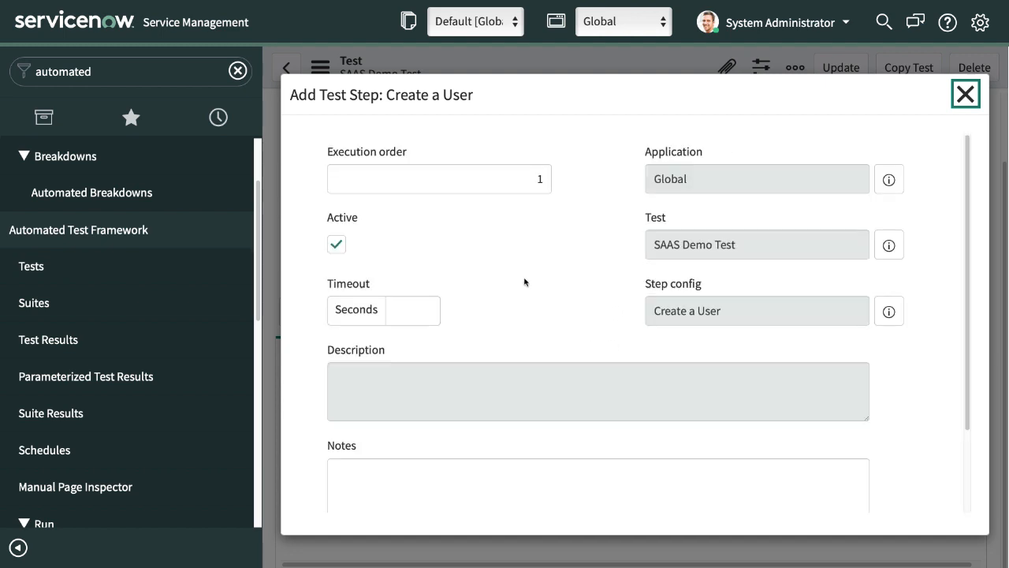
# - Review the Create a User step form and set the user's first name to "ATF"
pyautogui.scroll(-2, 490, 253)
pyautogui.scroll(2, 491, 253)
pyautogui.scroll(-2, 533, 239)
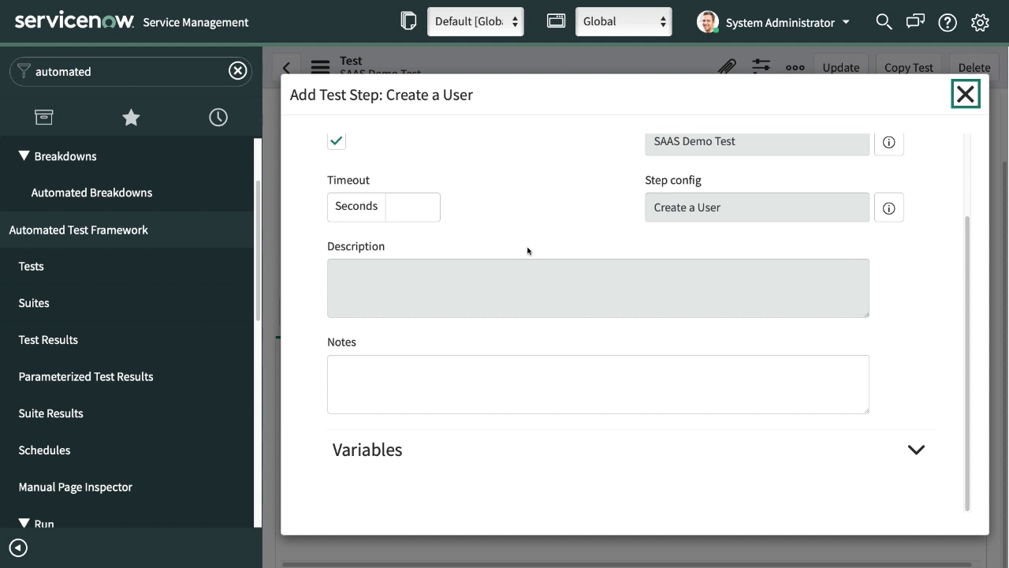
pyautogui.scroll(-3, 564, 222)
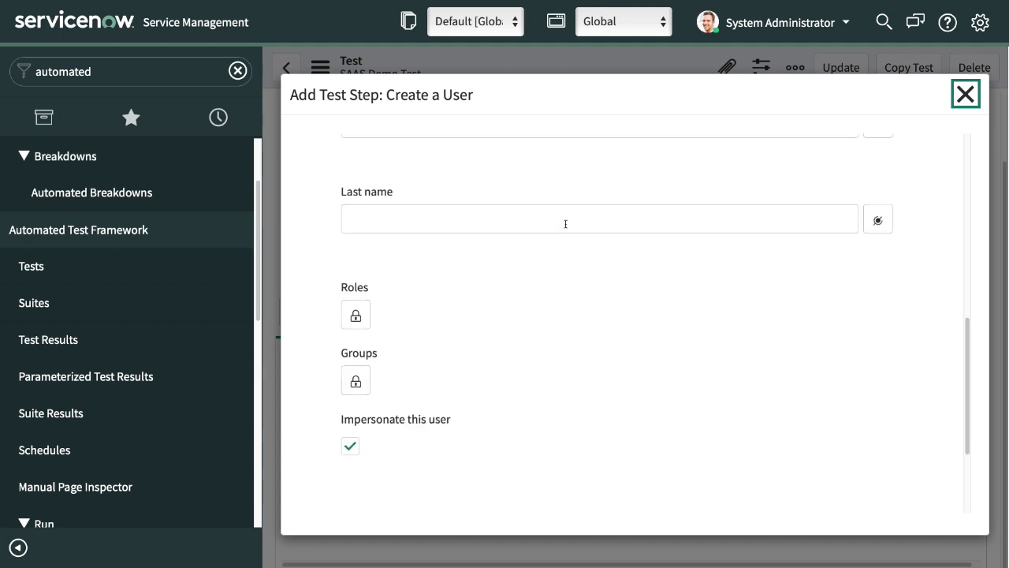
pyautogui.scroll(6, 554, 257)
pyautogui.scroll(-5, 553, 258)
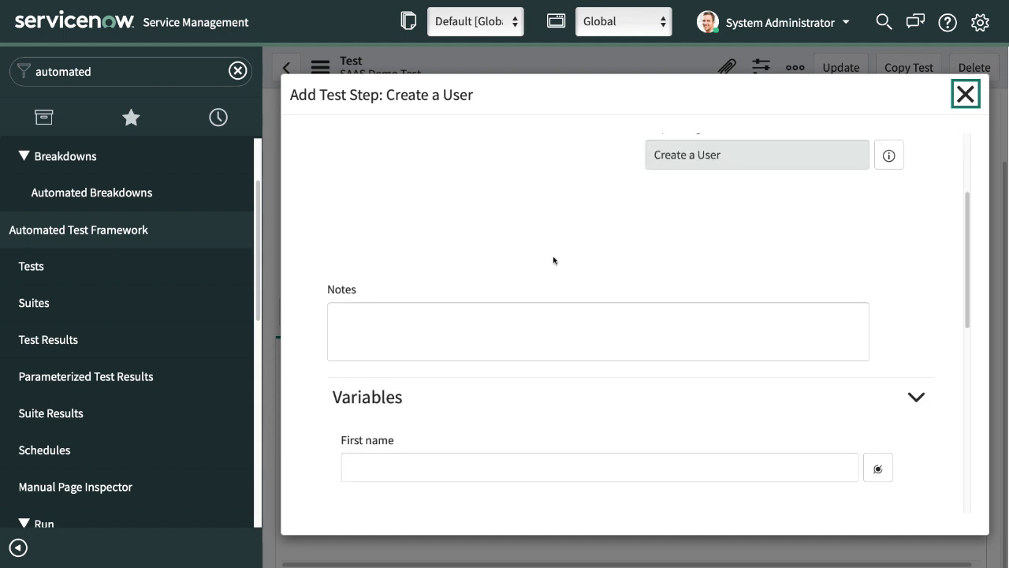
pyautogui.click(643, 284)
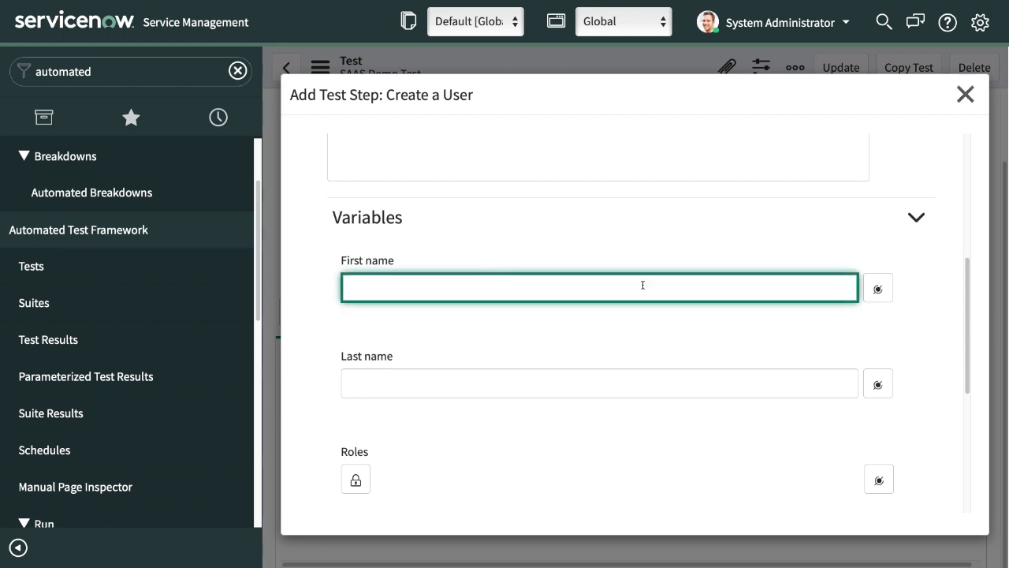
pyautogui.write('TFA')
pyautogui.press('Left')
pyautogui.press('BackSpace')
pyautogui.press('BackSpace')
pyautogui.write('TFA')
pyautogui.press('Left')
pyautogui.press('BackSpace')
pyautogui.press('BackSpace')
pyautogui.write('TF ITIL')
pyautogui.press('BackSpace')
pyautogui.press('BackSpace')
pyautogui.press('BackSpace')
pyautogui.press('BackSpace')
pyautogui.press('BackSpace')
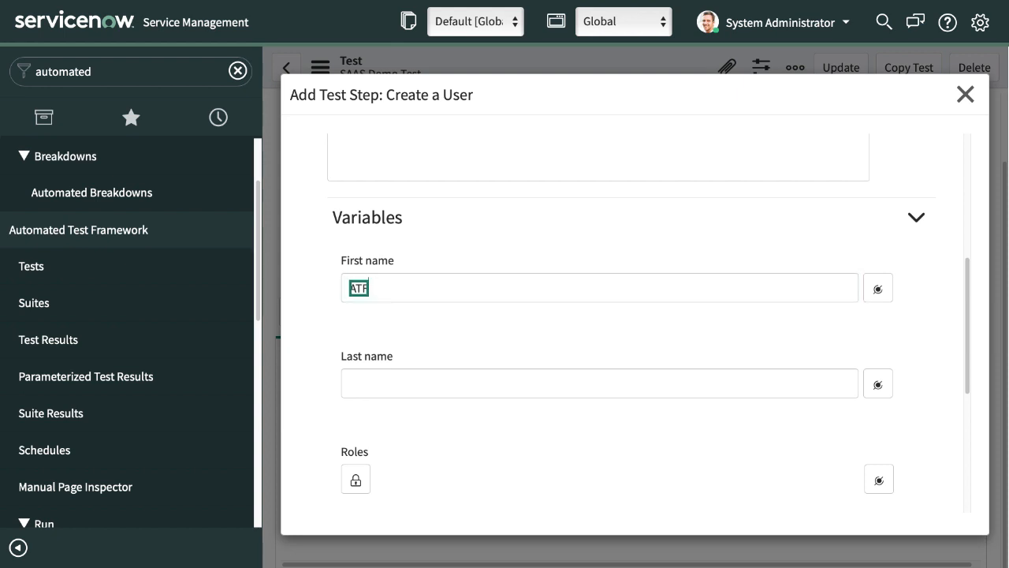
# - Set the last name in the Create a User step to "ITIL"
pyautogui.click(487, 388)
pyautogui.write('TI')
pyautogui.press('BackSpace')
pyautogui.press('BackSpace')
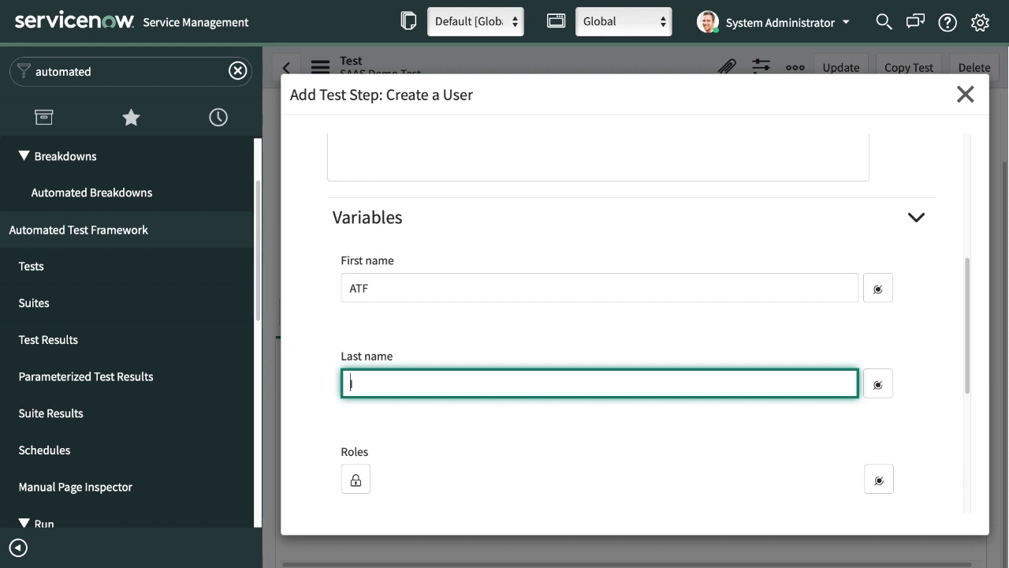
pyautogui.write('TIL')
pyautogui.press('BackSpace')
pyautogui.press('BackSpace')
# - Assign the itil role to the user in the Create a User step and submit the step
pyautogui.scroll(-5, 599, 318)
pyautogui.click(355, 305)
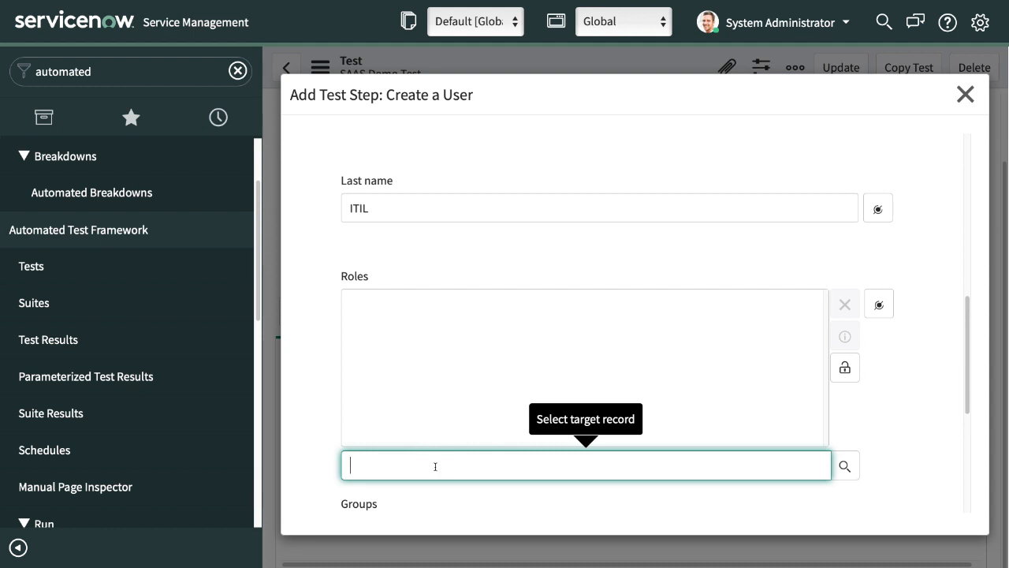
pyautogui.write('itil')
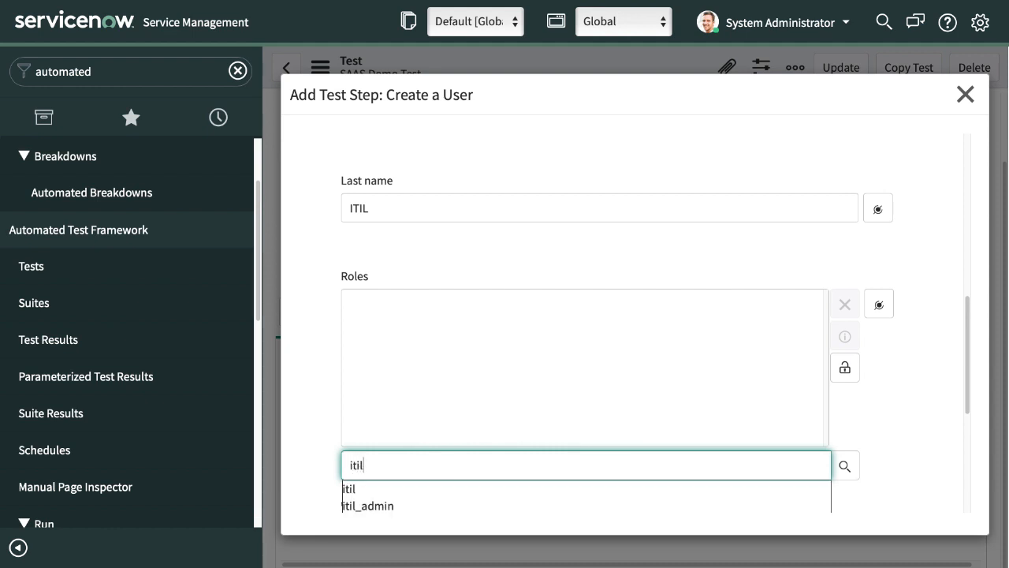
pyautogui.click(371, 490)
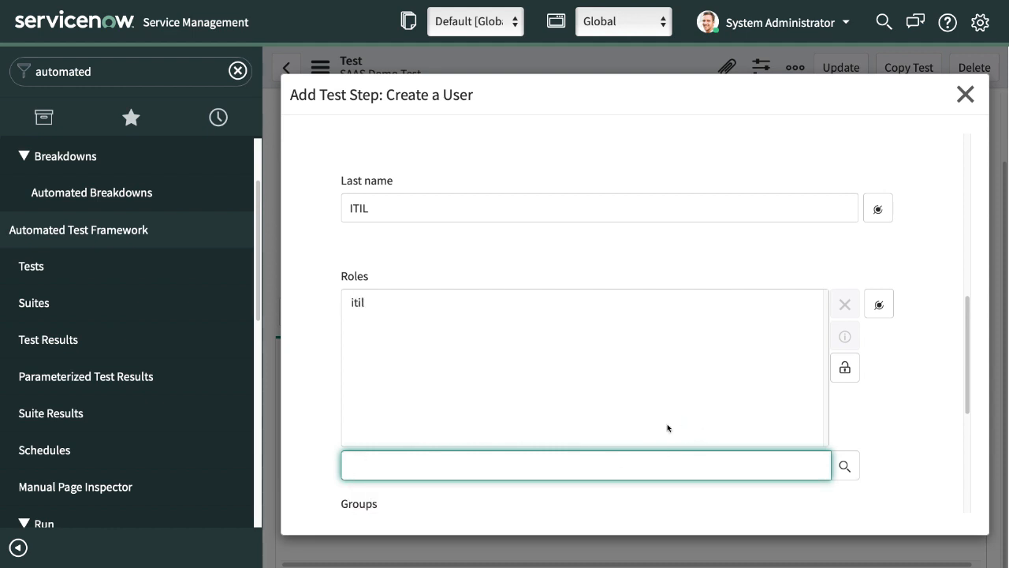
pyautogui.click(856, 381)
pyautogui.scroll(-2, 428, 338)
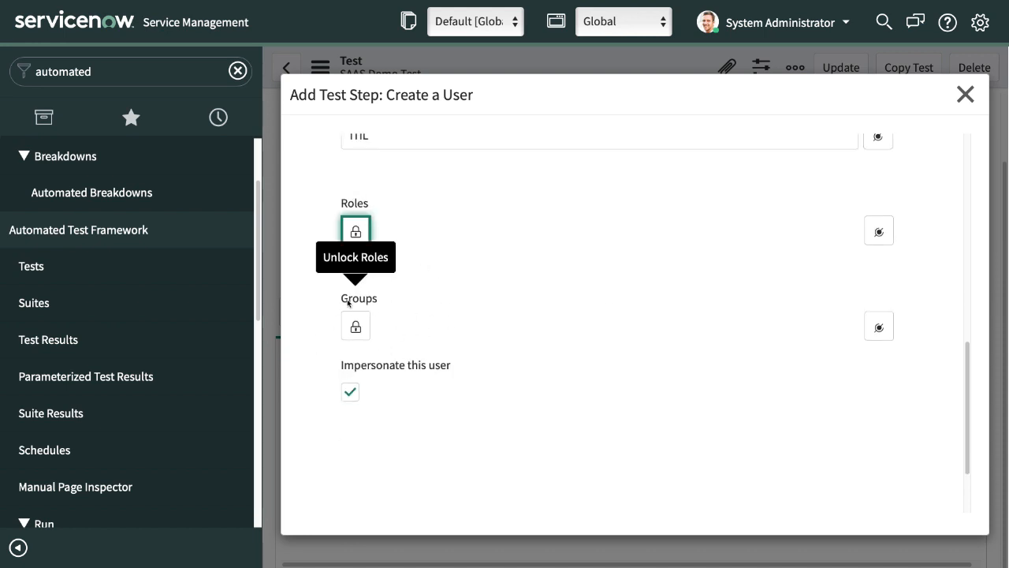
pyautogui.scroll(-3, 348, 302)
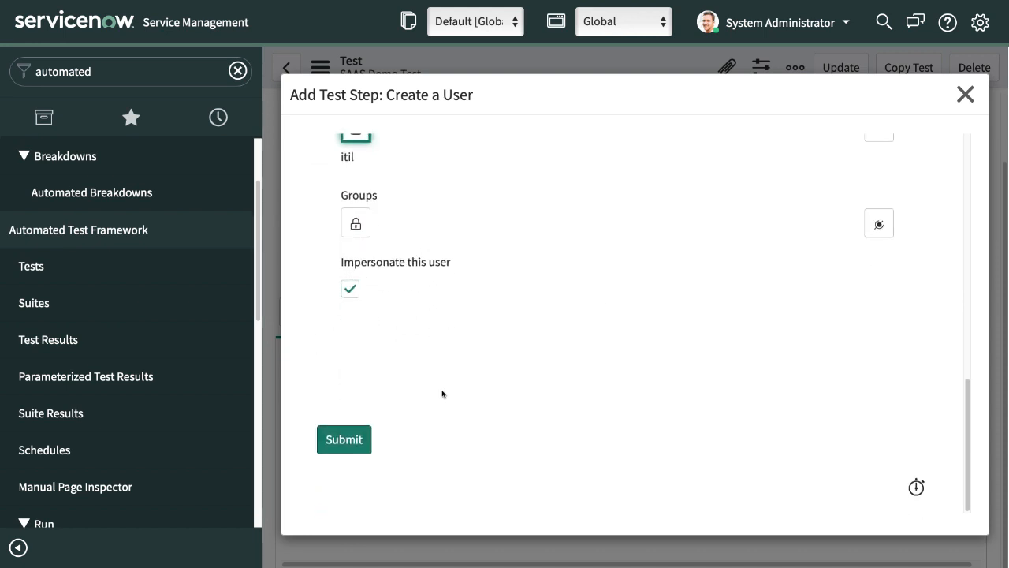
pyautogui.click(342, 439)
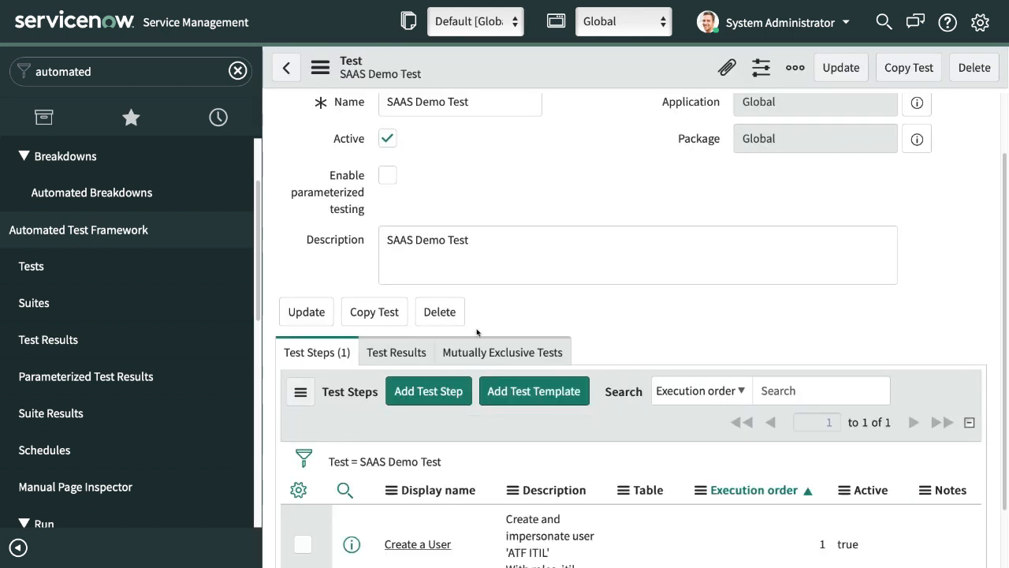
# - Start adding an Open a New Form test step from the Form category after the Create a User step
pyautogui.scroll(-2, 458, 333)
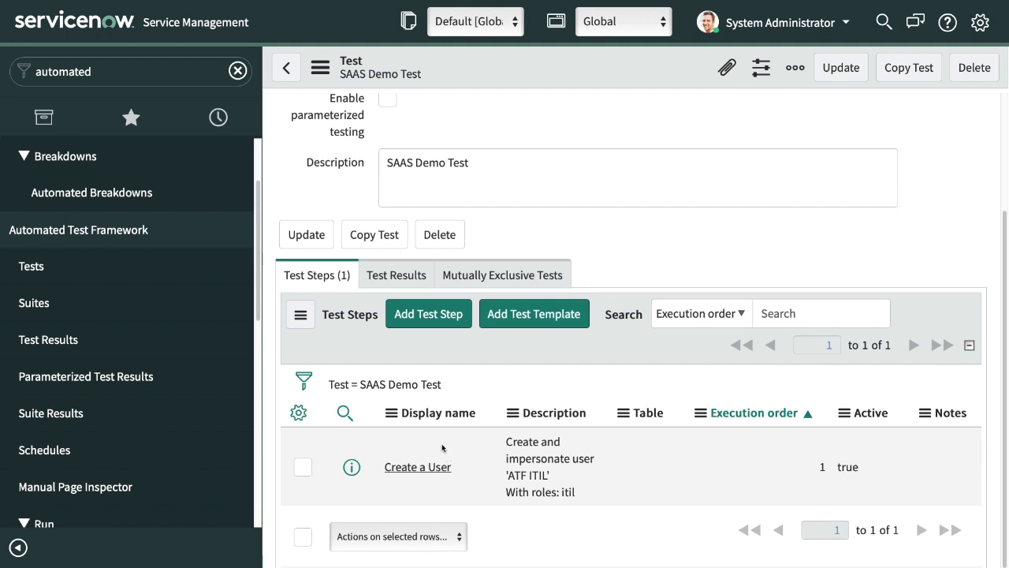
pyautogui.click(427, 314)
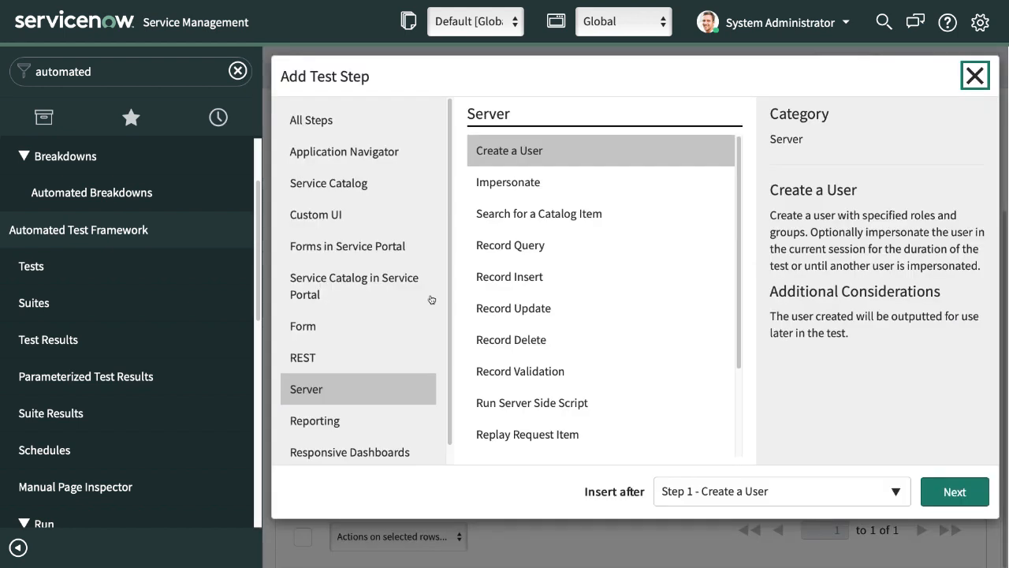
pyautogui.click(315, 330)
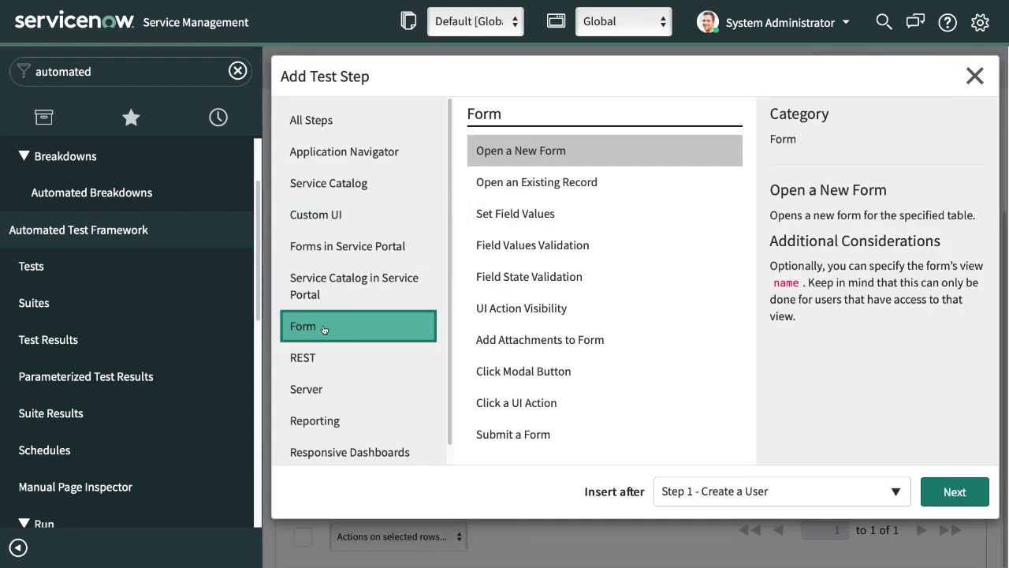
pyautogui.click(601, 156)
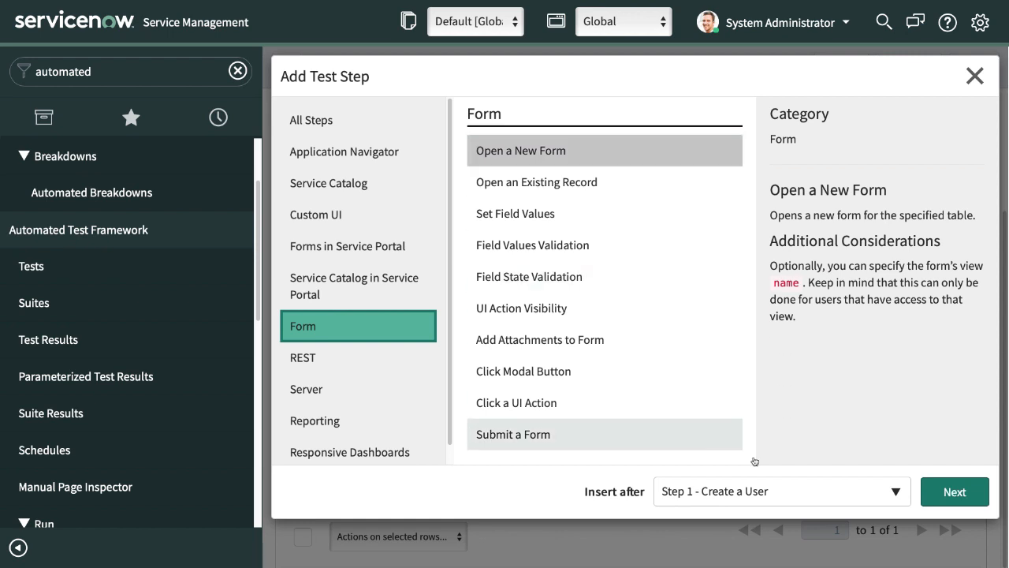
pyautogui.click(950, 495)
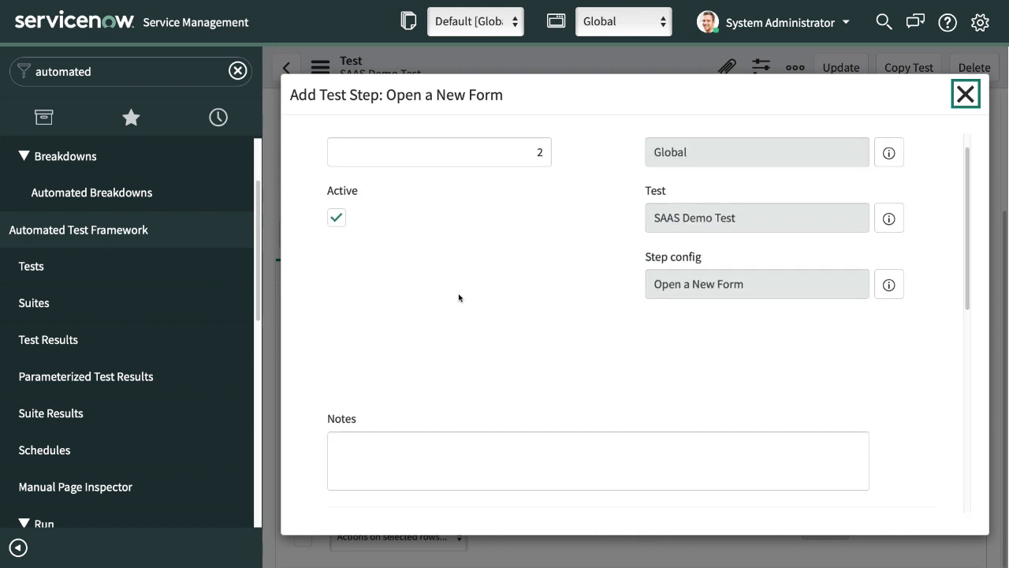
# - Set the Open a New Form step's table to Incident [incident], leave the view blank, and submit the step
pyautogui.scroll(-5, 459, 296)
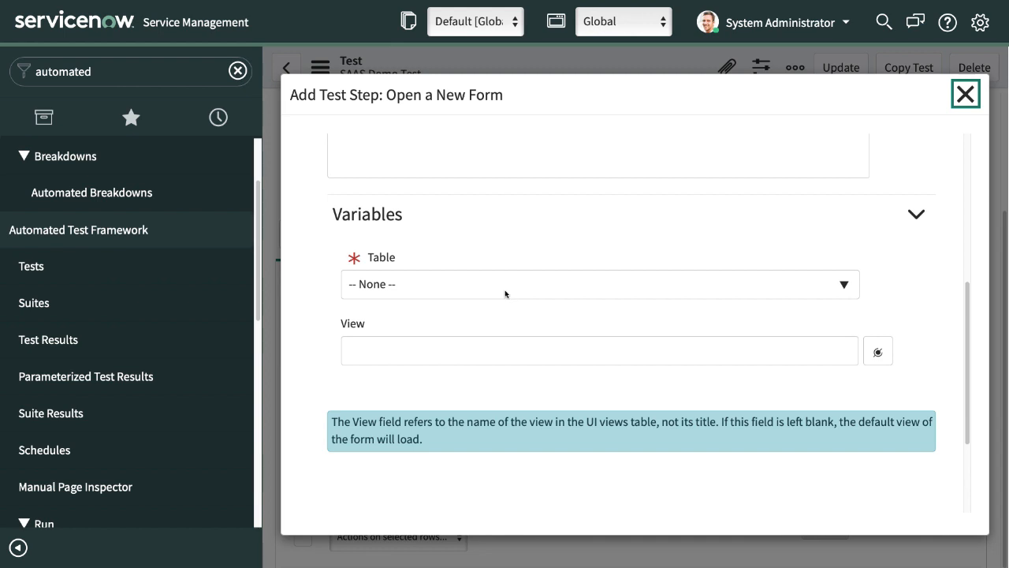
pyautogui.click(505, 294)
pyautogui.write('inciden')
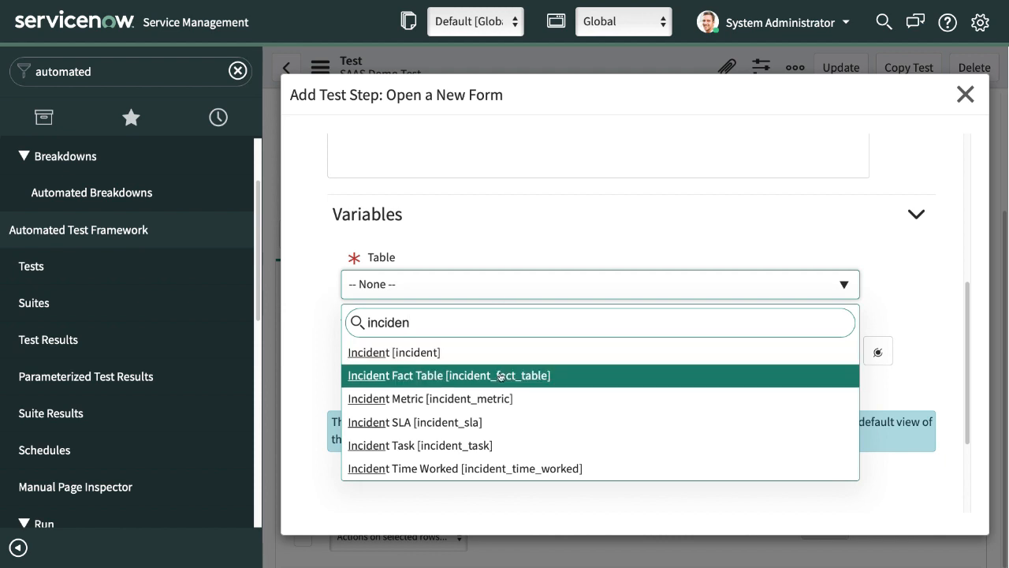
pyautogui.click(462, 353)
pyautogui.click(532, 226)
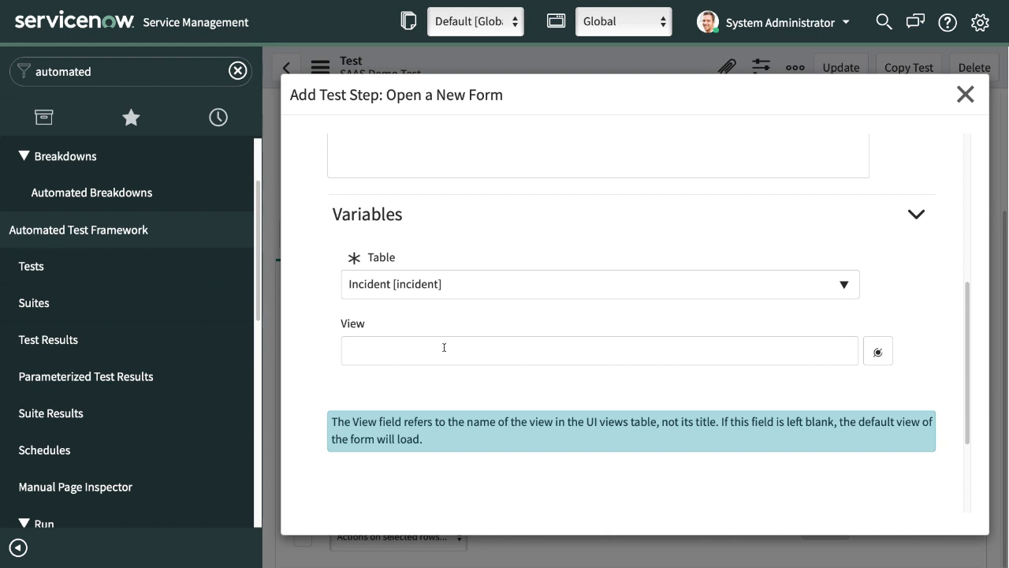
pyautogui.scroll(-1, 423, 310)
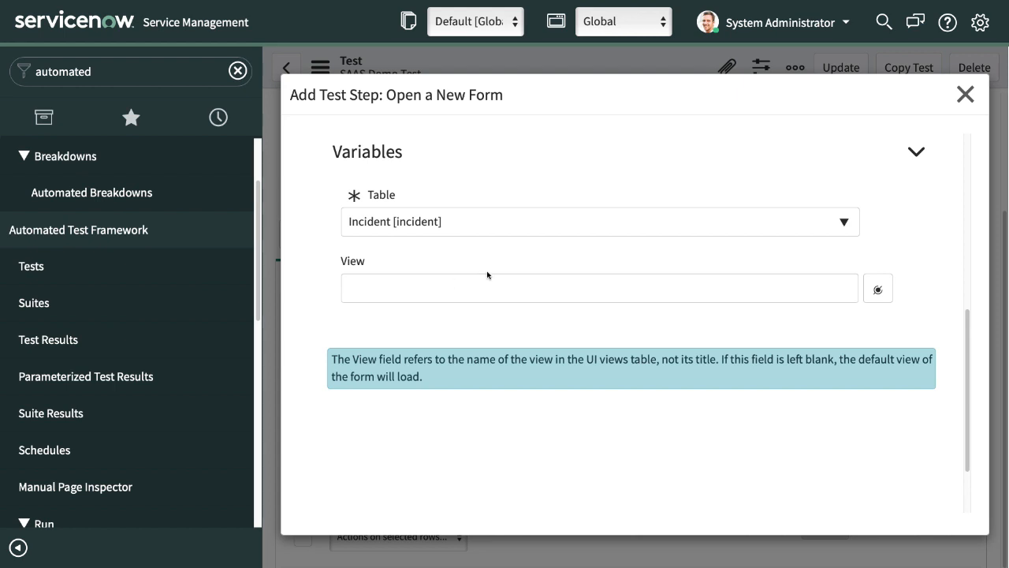
pyautogui.scroll(-2, 482, 273)
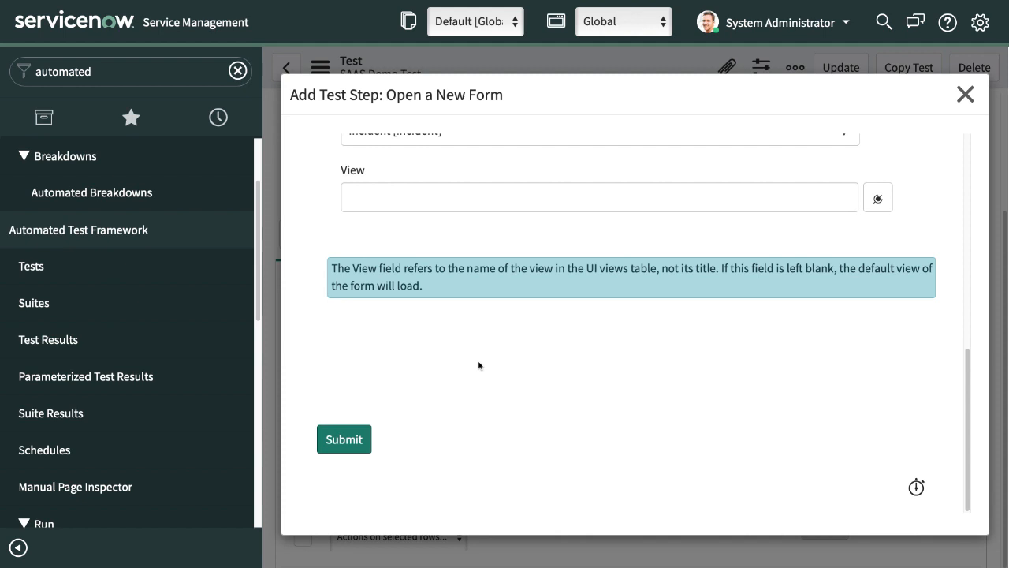
pyautogui.click(349, 439)
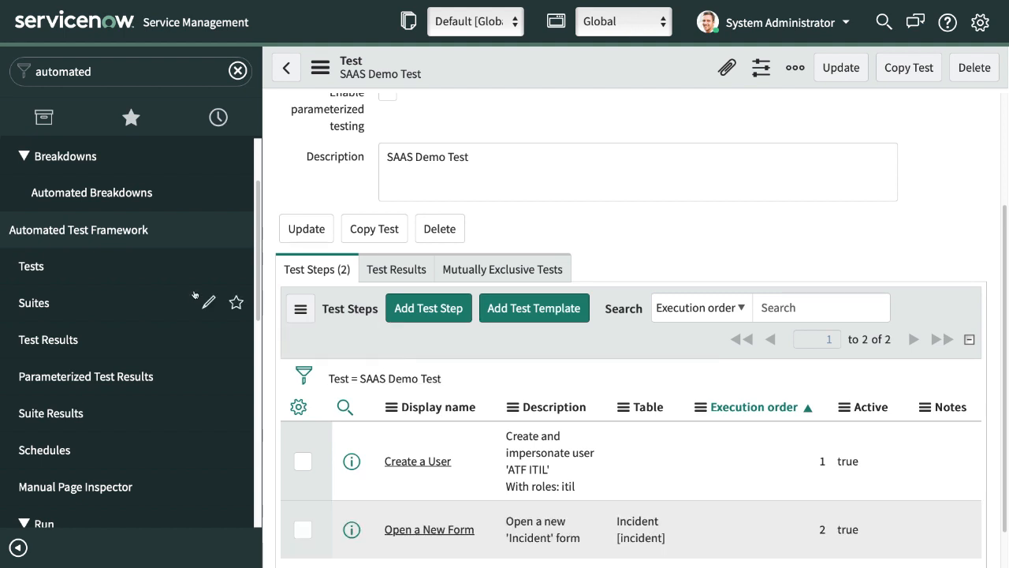
# - Find the incident modules in the navigator and open the Create New incident form in a separate browser tab
pyautogui.click(146, 71)
pyautogui.write('incident')
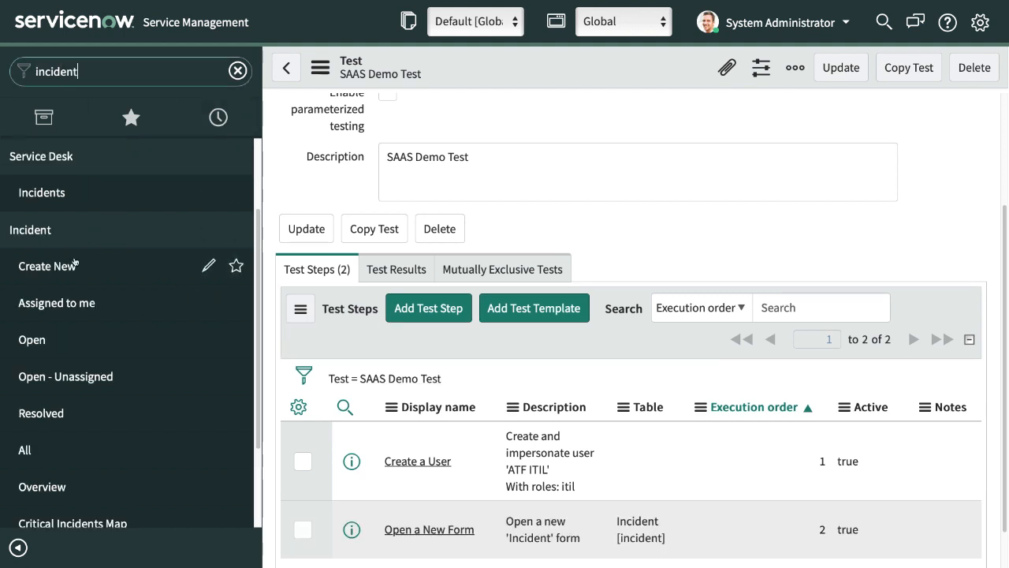
pyautogui.rightClick(54, 273)
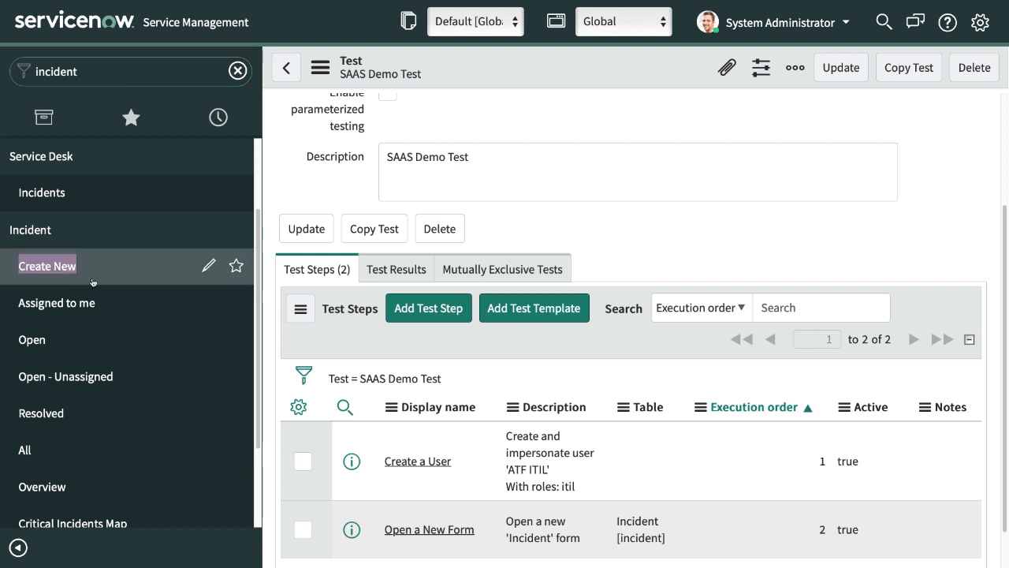
pyautogui.rightClick(44, 268)
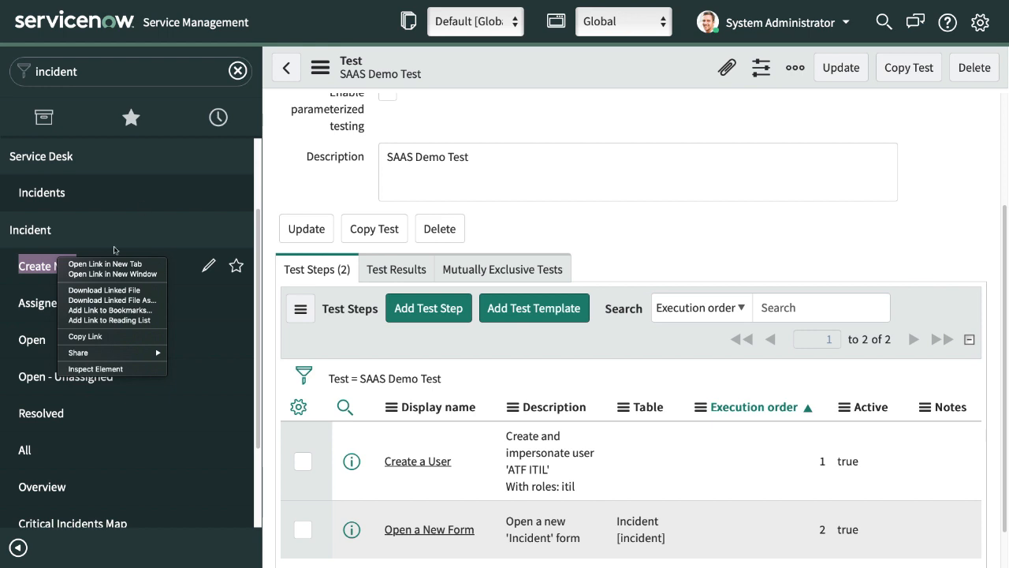
pyautogui.click(265, 168)
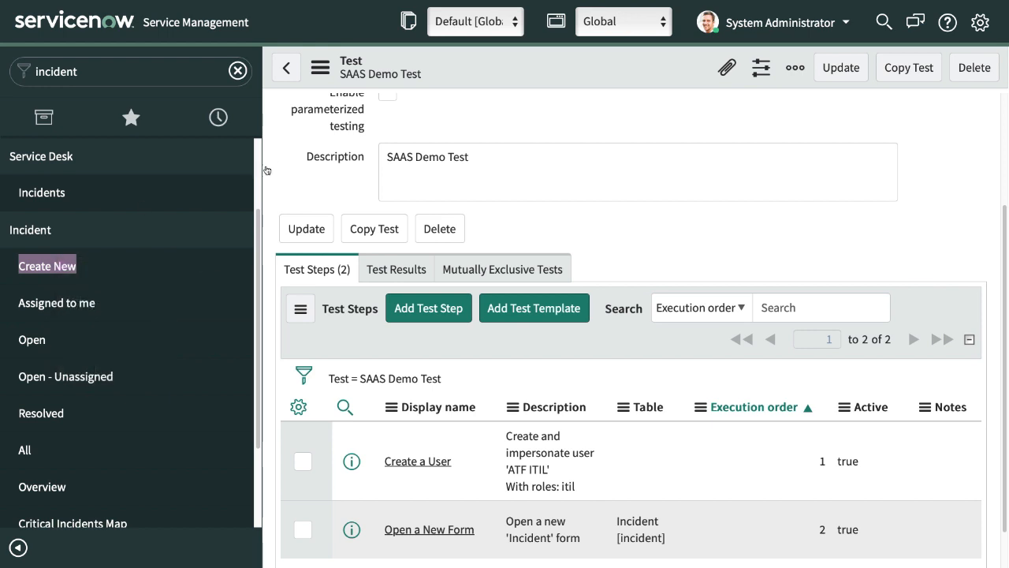
pyautogui.moveTo(467, 1)
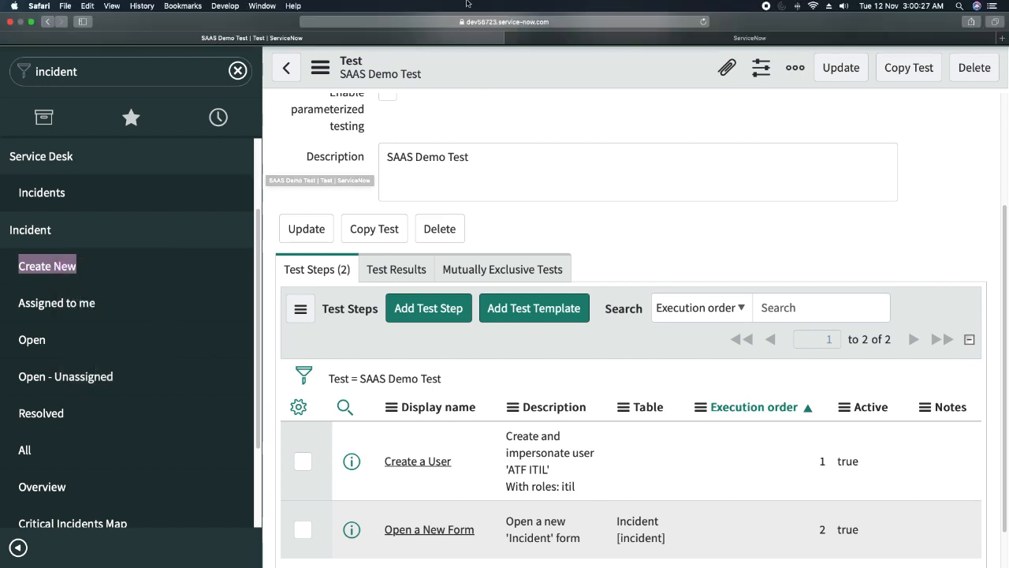
pyautogui.click(615, 40)
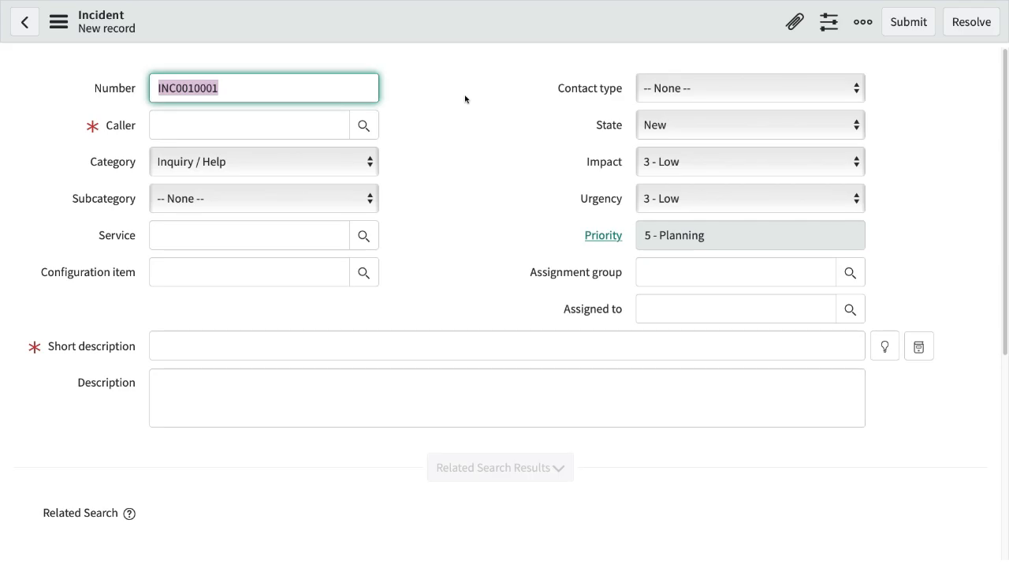
# - Review the new incident form for its mandatory fields and return to the SAAS Demo Test record
pyautogui.scroll(-2, 320, 223)
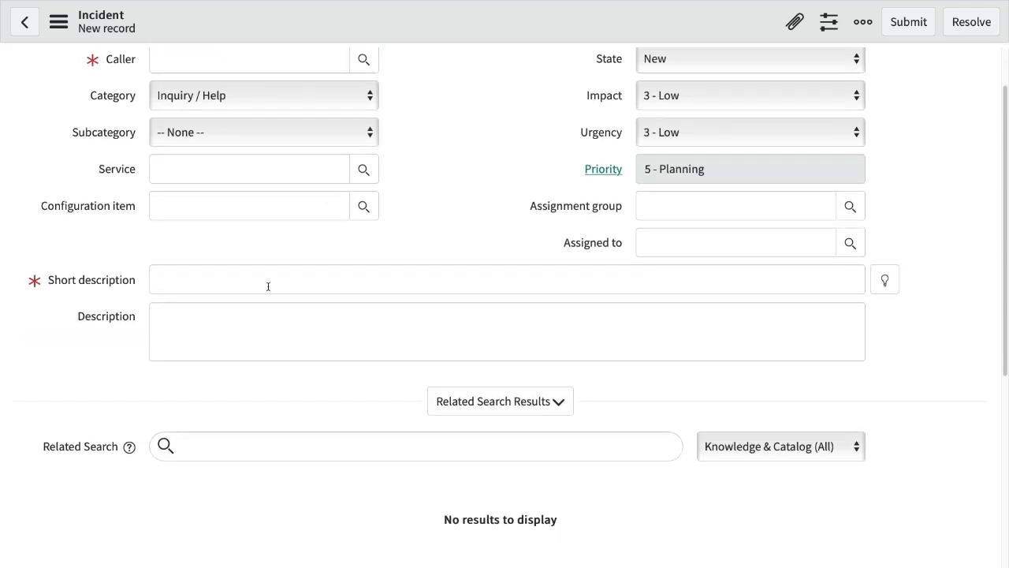
pyautogui.scroll(2, 284, 282)
pyautogui.moveTo(505, 3)
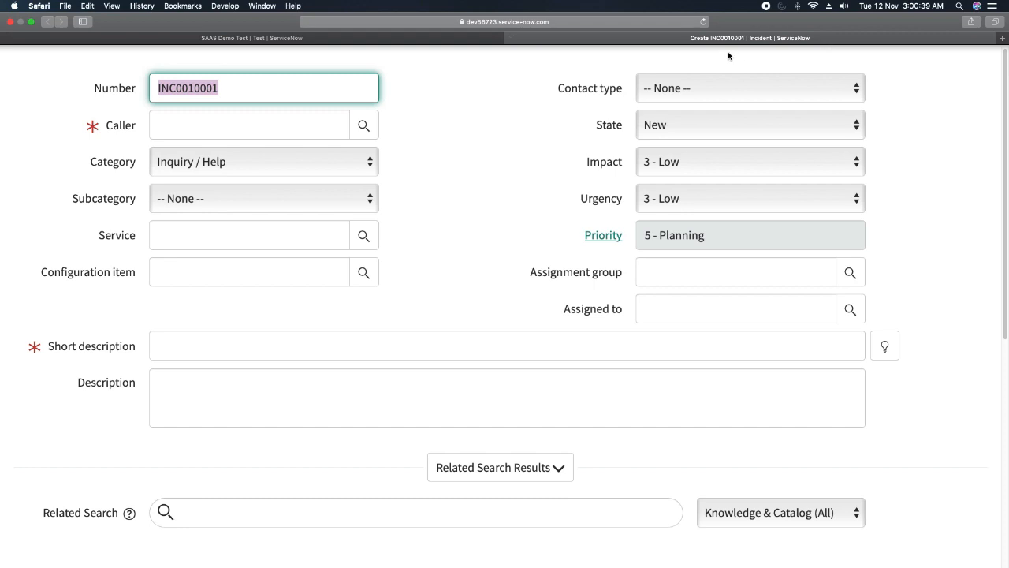
pyautogui.click(499, 38)
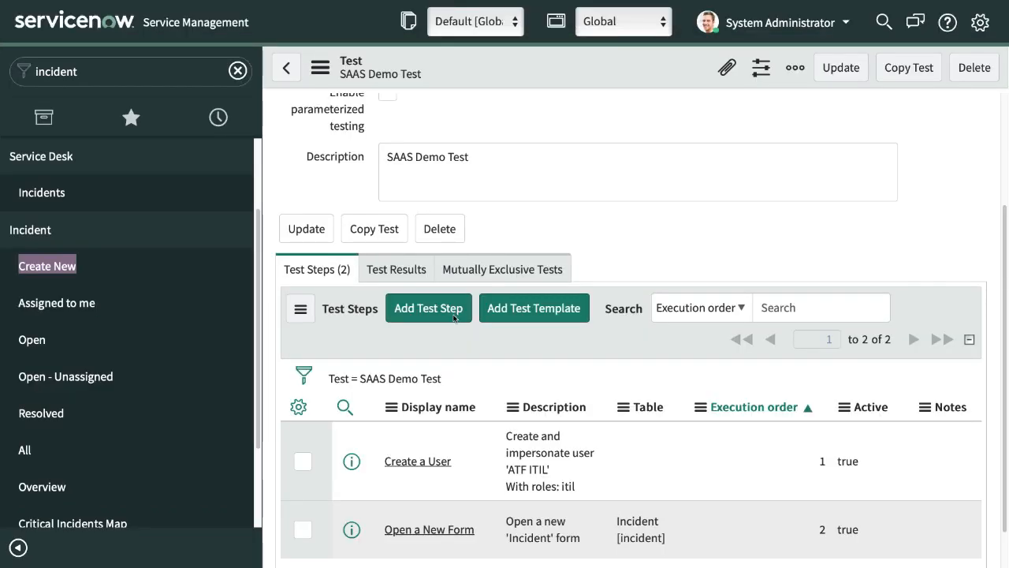
# - Compare the form step descriptions and start adding a Field State Validation step after the Open a New Form step
pyautogui.scroll(-1, 436, 285)
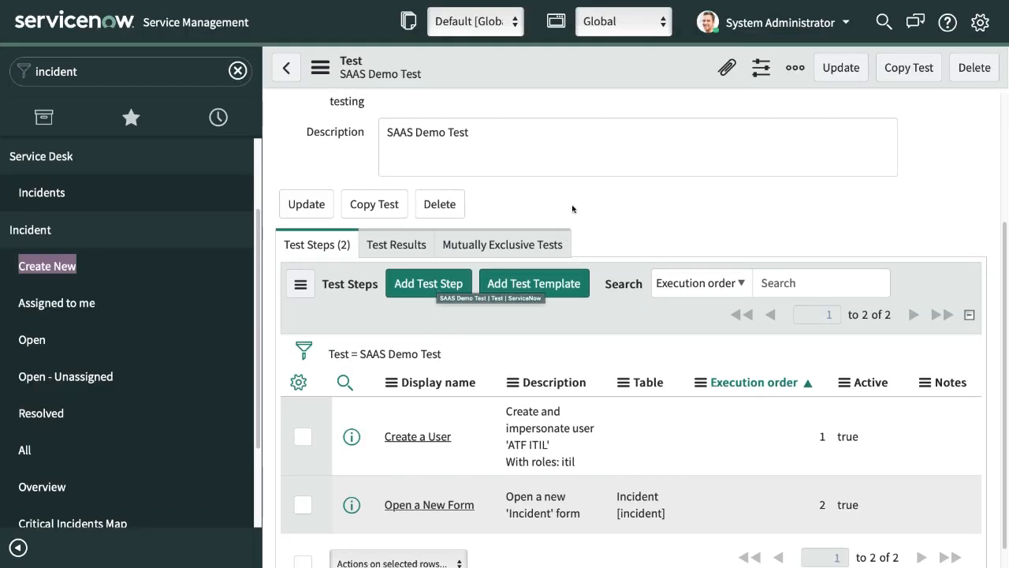
pyautogui.click(424, 282)
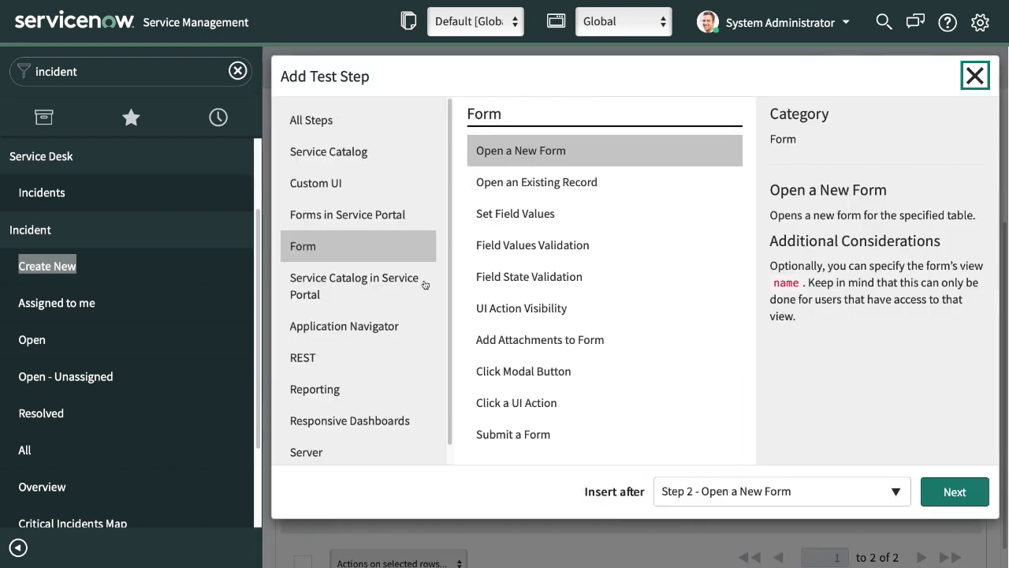
pyautogui.click(547, 219)
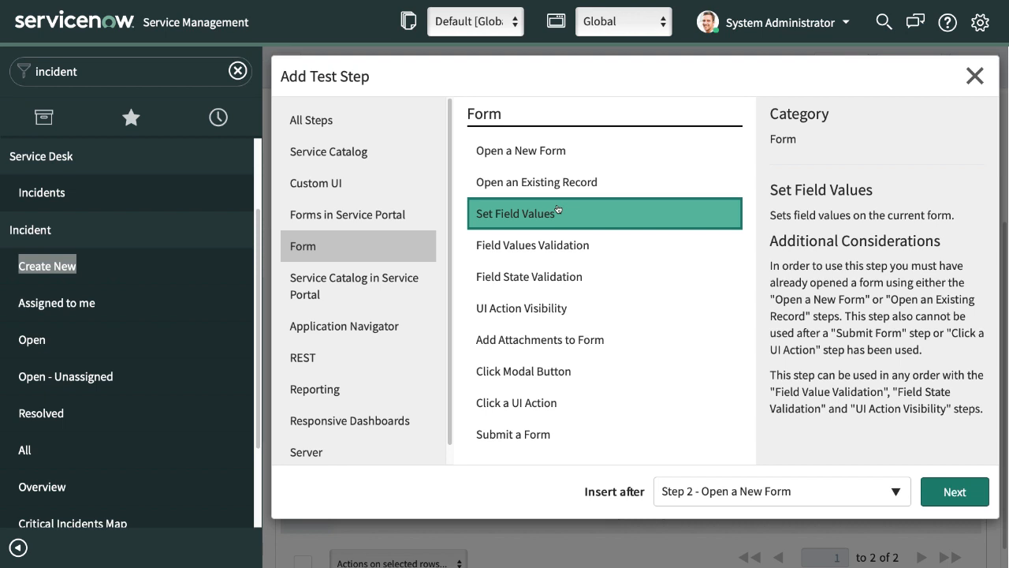
pyautogui.click(525, 246)
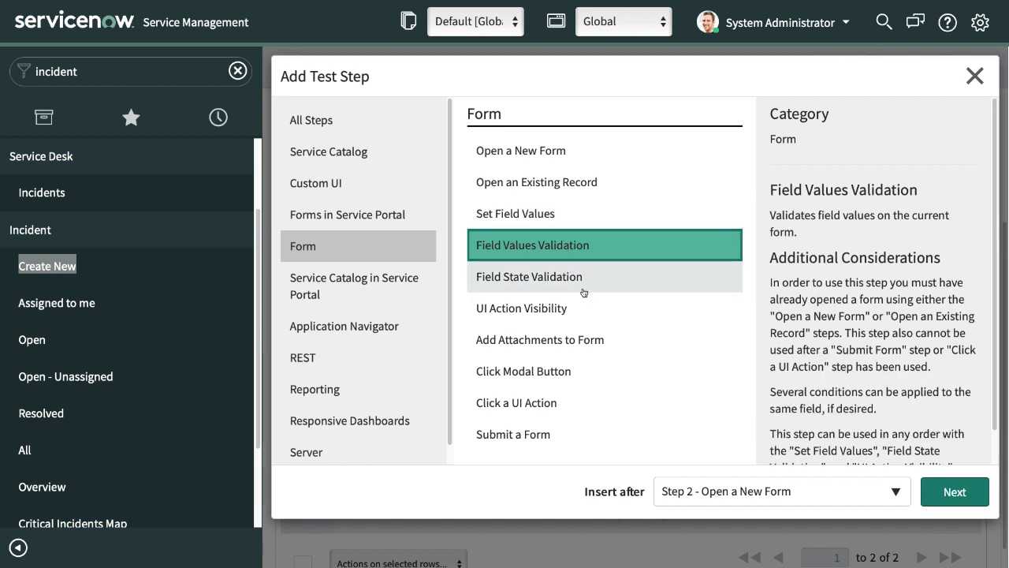
pyautogui.scroll(-1, 774, 317)
pyautogui.click(515, 278)
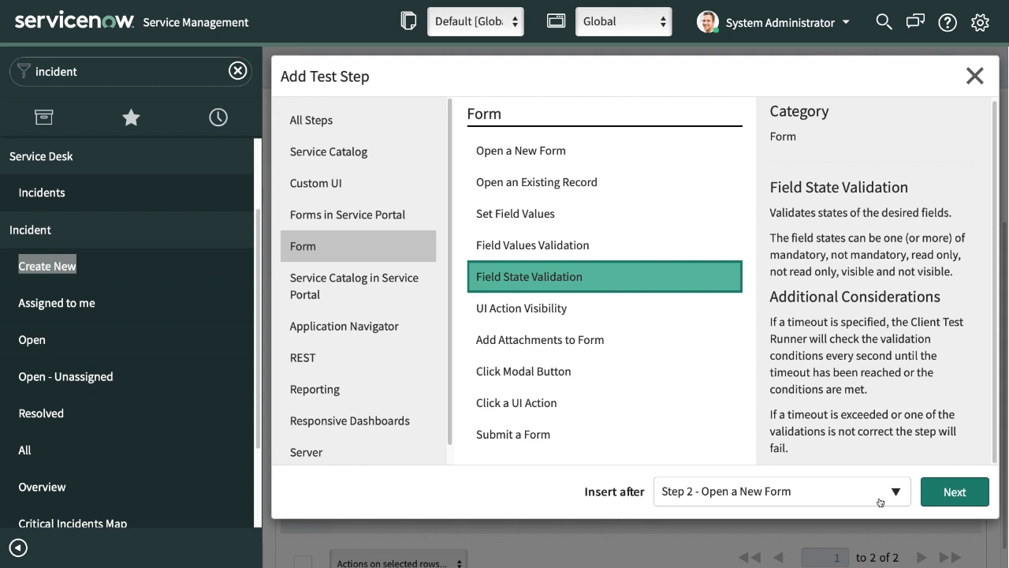
pyautogui.click(950, 493)
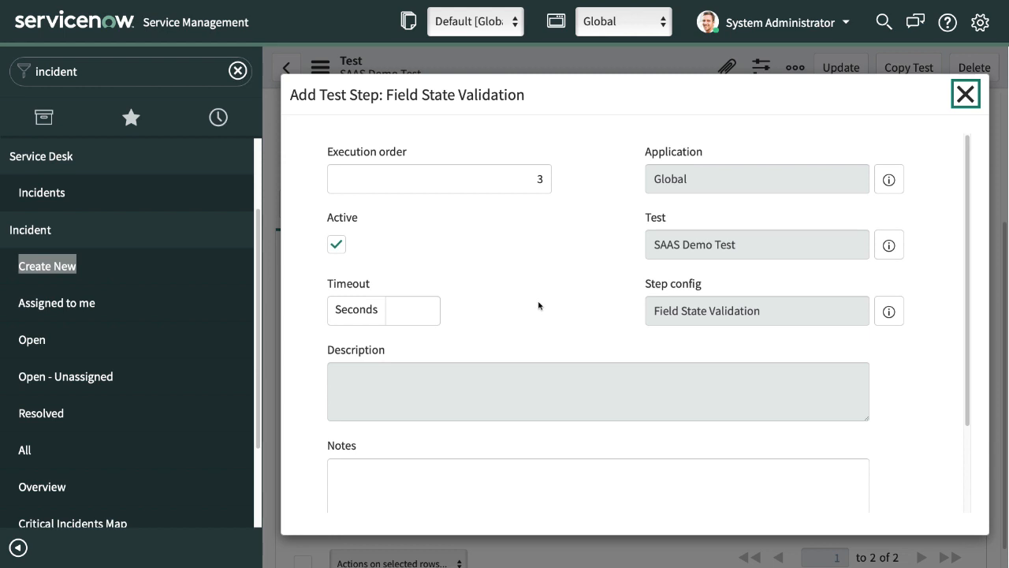
# - Add the Caller field to the Mandatory fields of the Field State Validation step
pyautogui.scroll(-3, 489, 280)
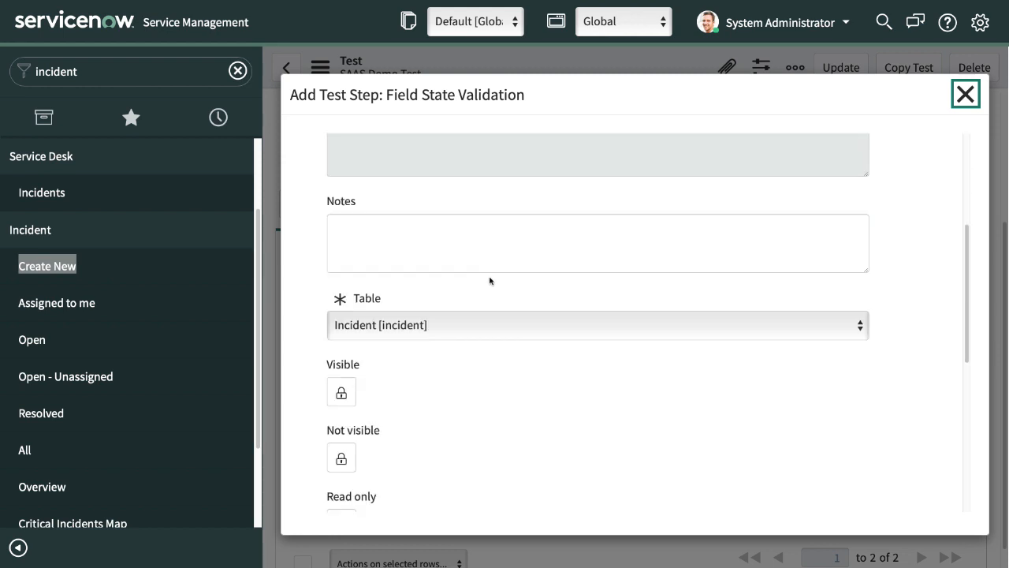
pyautogui.scroll(-6, 488, 281)
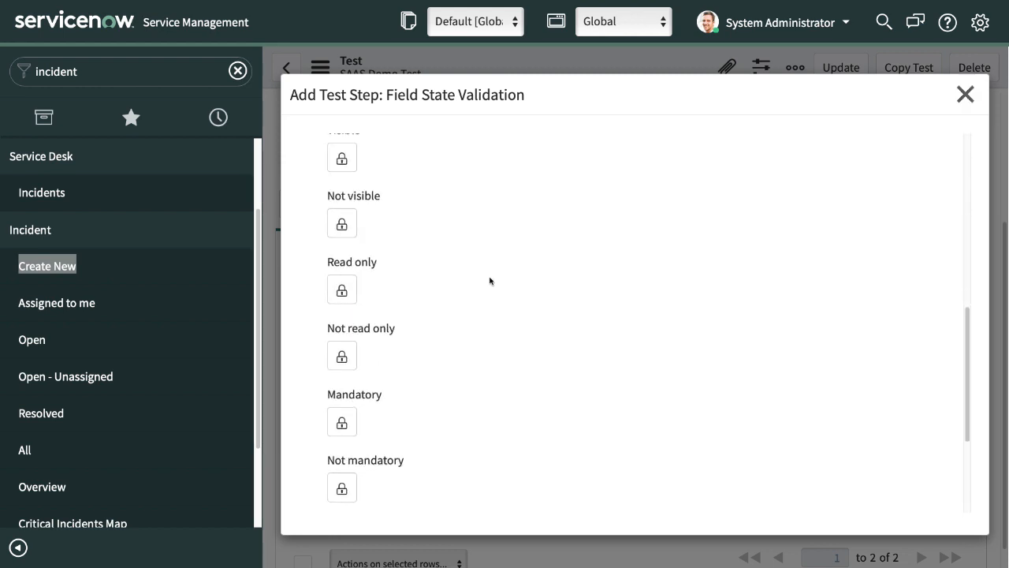
pyautogui.scroll(-2, 489, 281)
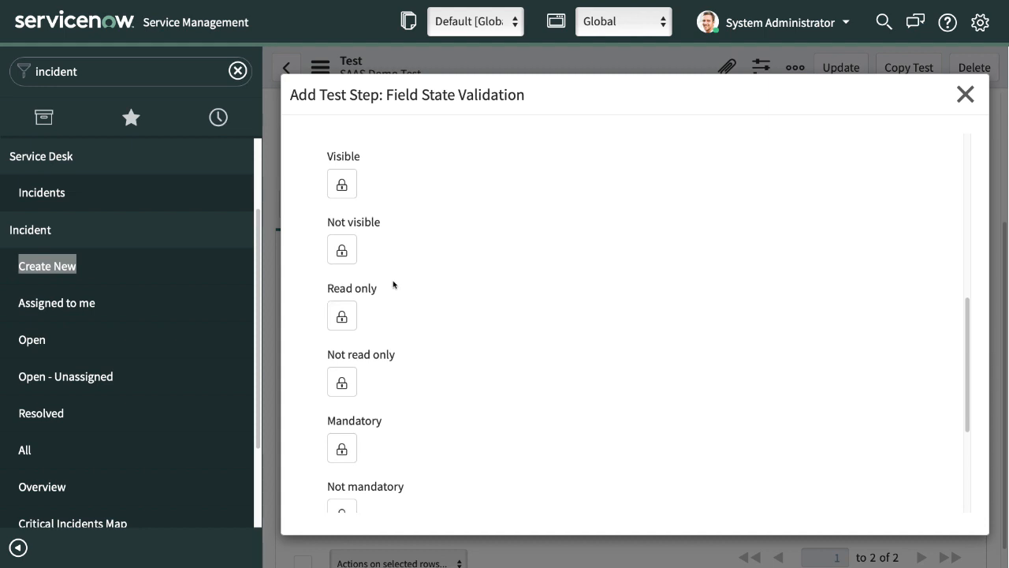
pyautogui.scroll(-2, 393, 285)
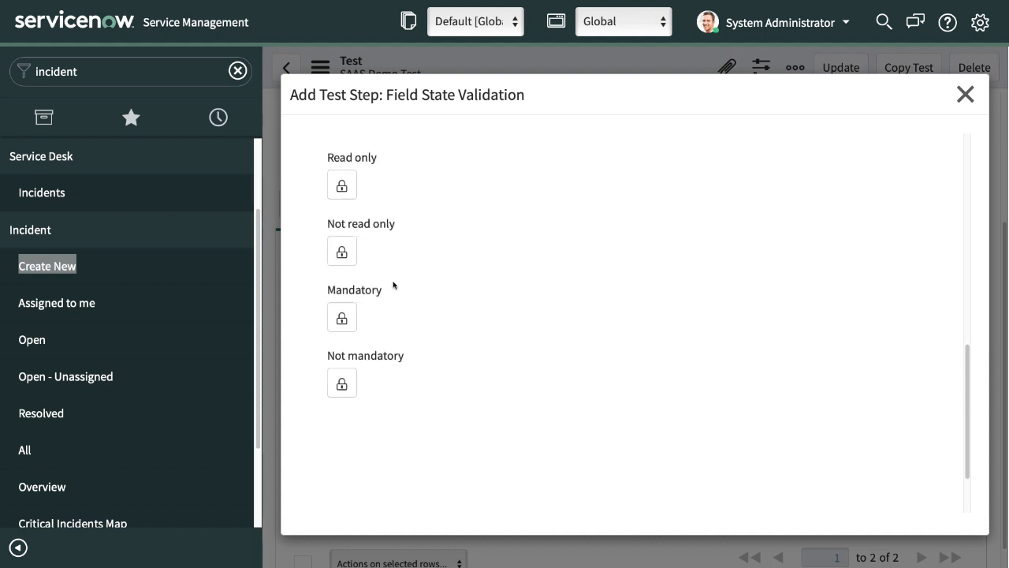
pyautogui.click(342, 317)
pyautogui.doubleClick(376, 385)
# - Add Short description to the Mandatory fields of the Field State Validation step and submit the step
pyautogui.scroll(-5, 380, 409)
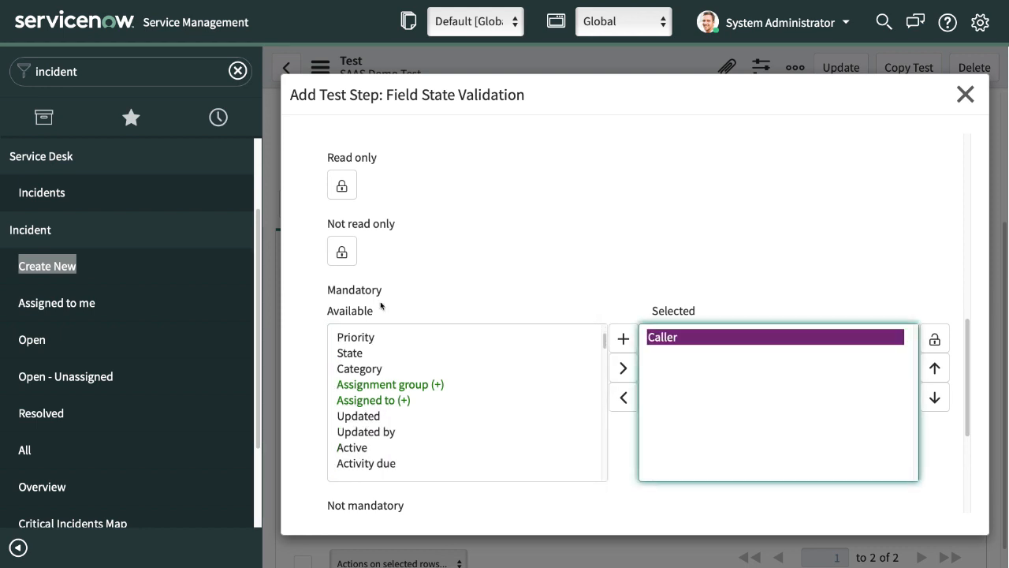
pyautogui.scroll(-10, 387, 424)
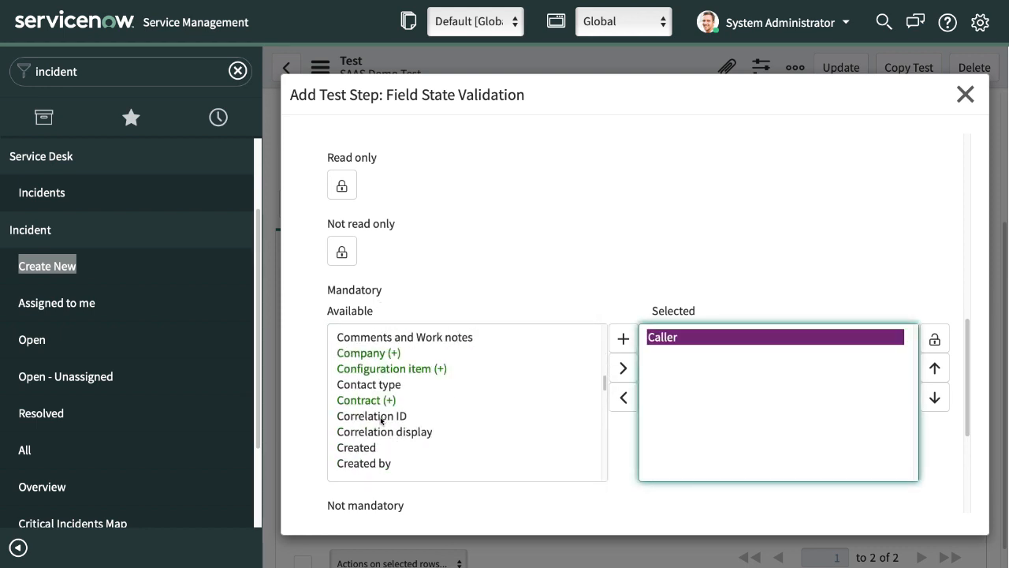
pyautogui.scroll(-5, 381, 420)
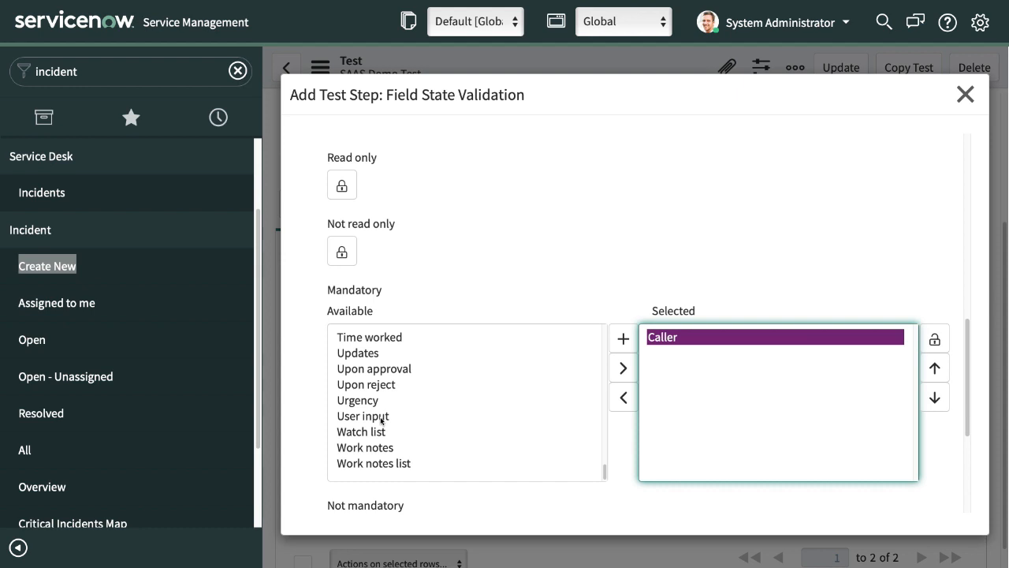
pyautogui.scroll(1, 381, 421)
pyautogui.scroll(3, 381, 420)
pyautogui.scroll(-1, 378, 388)
pyautogui.click(372, 357)
pyautogui.press('s')
pyautogui.press('s')
pyautogui.press('s')
pyautogui.press('s')
pyautogui.press('s')
pyautogui.press('s')
pyautogui.press('s')
pyautogui.press('s')
pyautogui.press('s')
pyautogui.press('s')
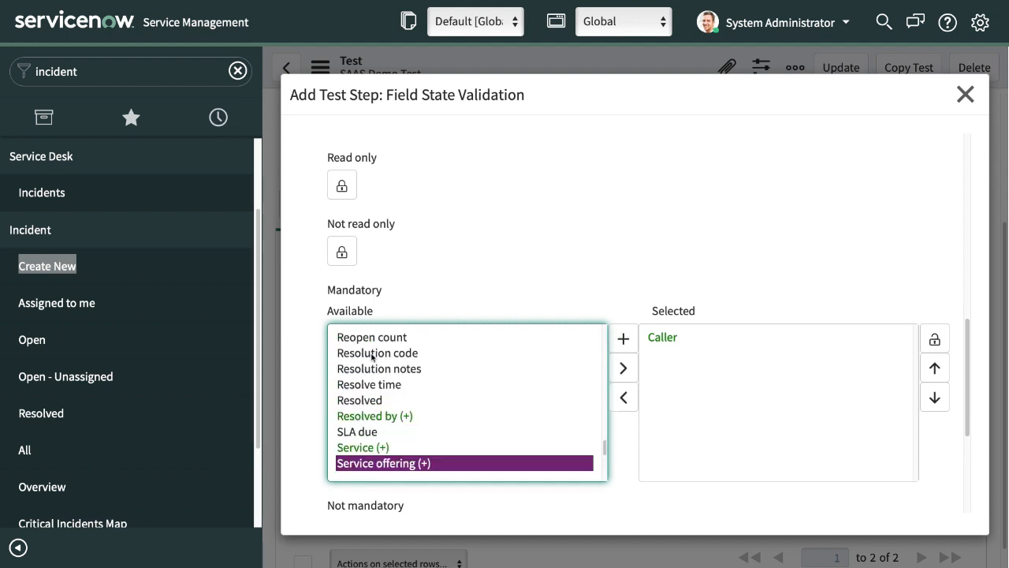
pyautogui.press('s')
pyautogui.click(622, 341)
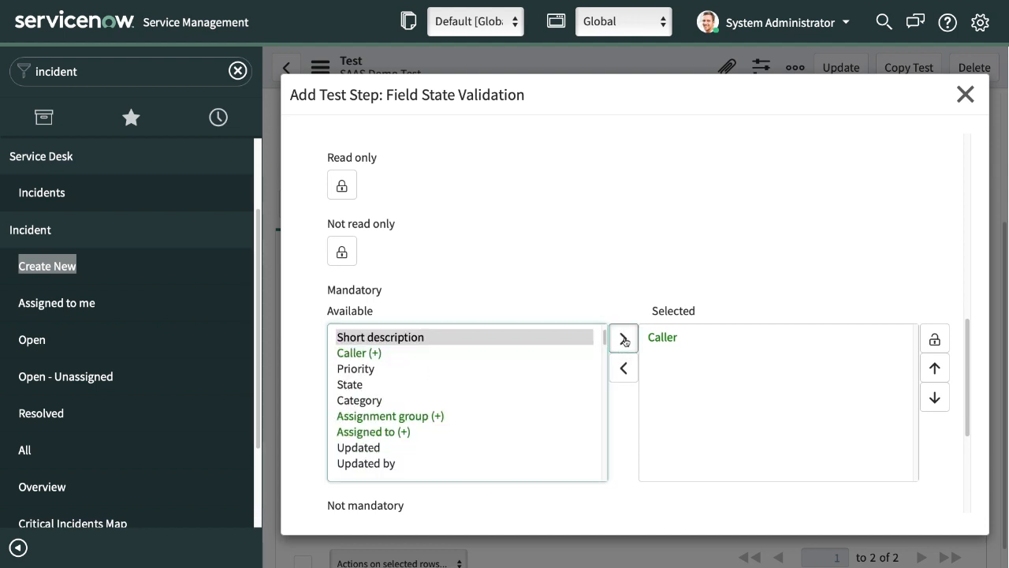
pyautogui.click(934, 338)
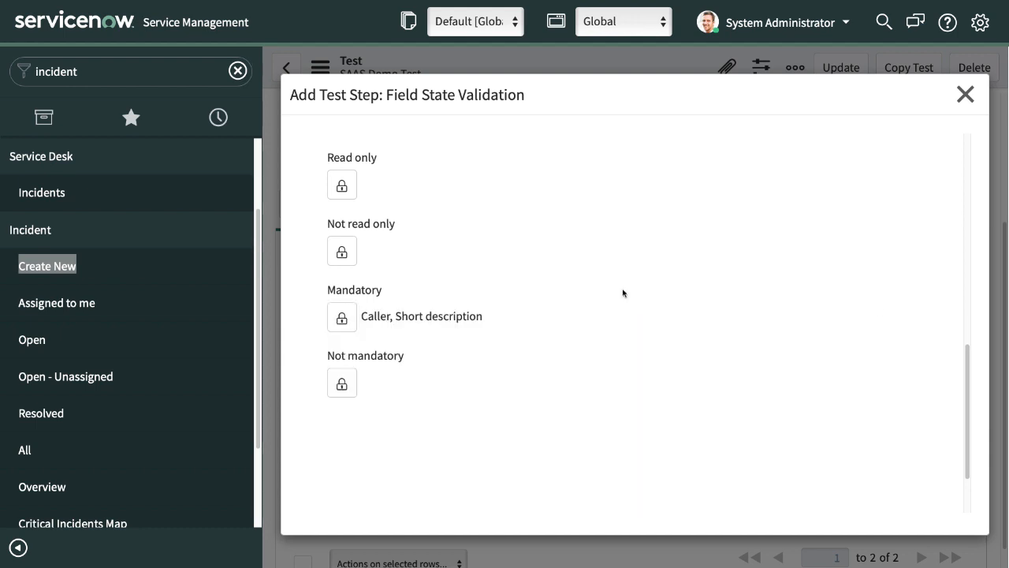
pyautogui.scroll(-2, 475, 354)
pyautogui.click(347, 442)
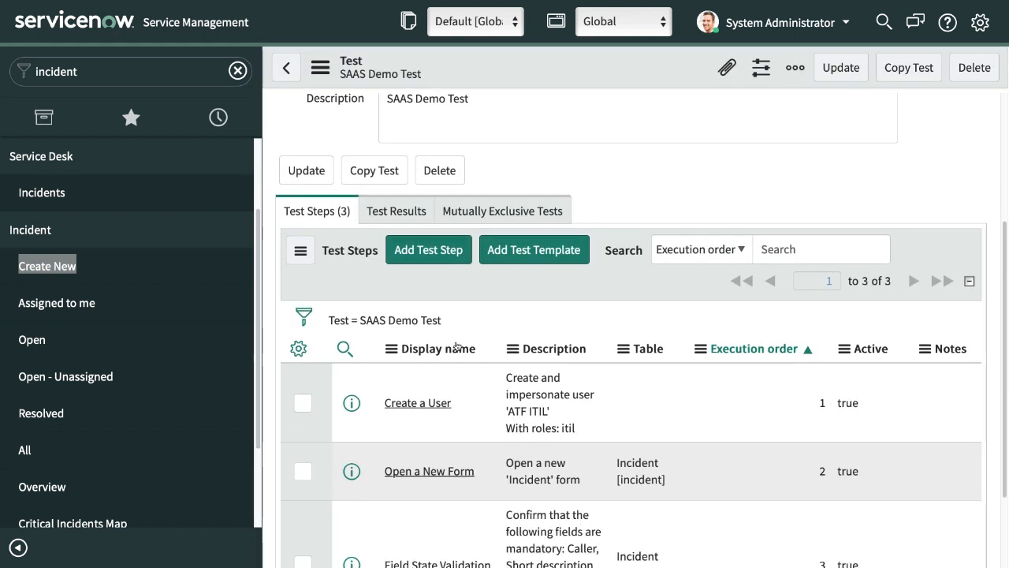
# - Start adding a Set Field Values form step for the Incident table after the Field State Validation step
pyautogui.click(432, 250)
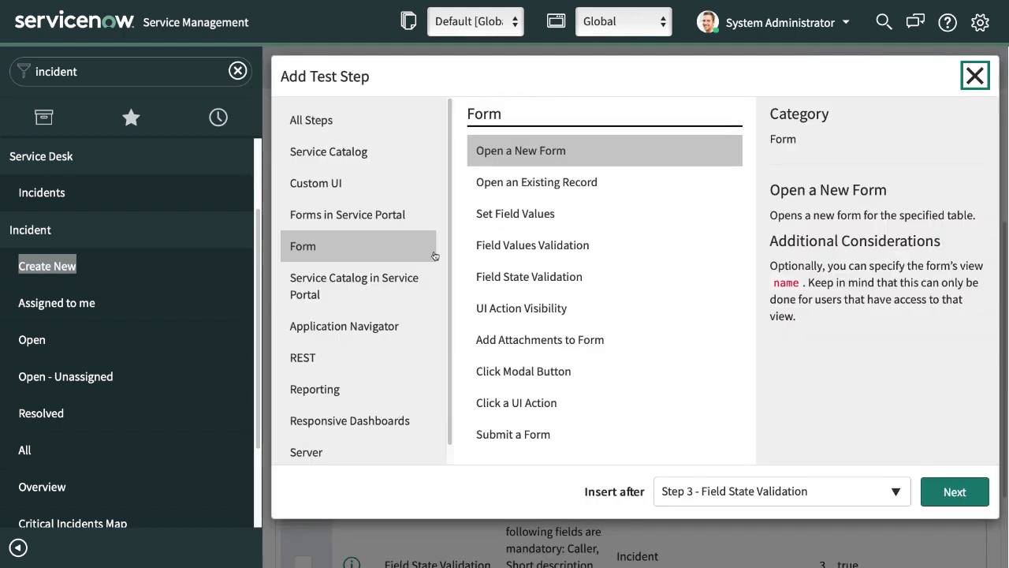
pyautogui.click(533, 216)
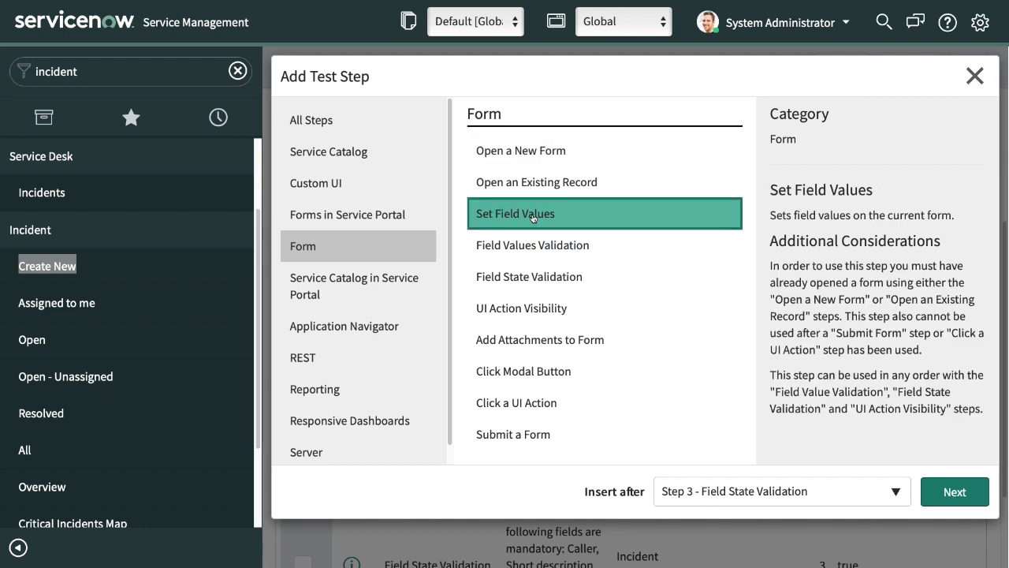
pyautogui.click(960, 499)
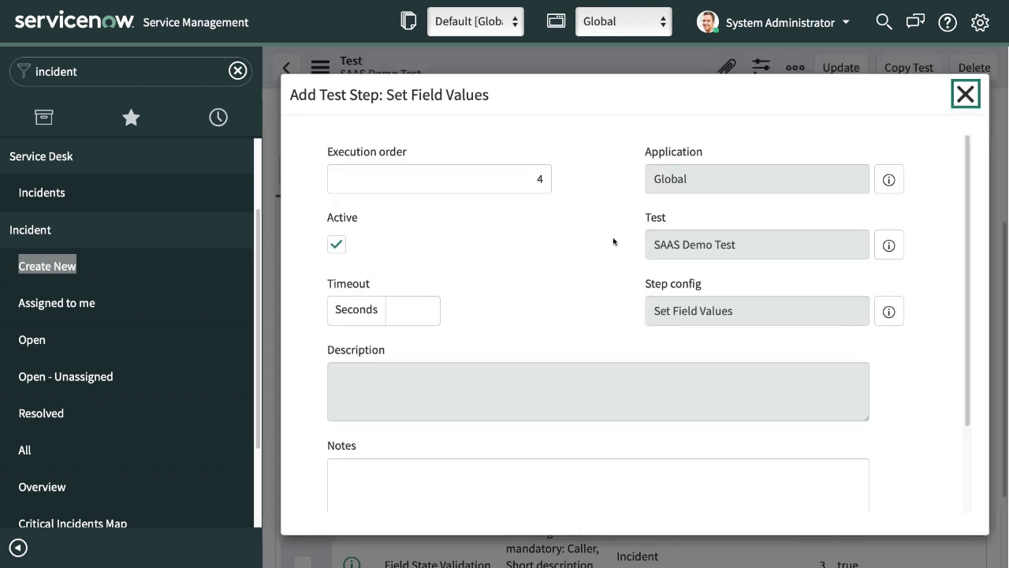
pyautogui.scroll(-1, 464, 291)
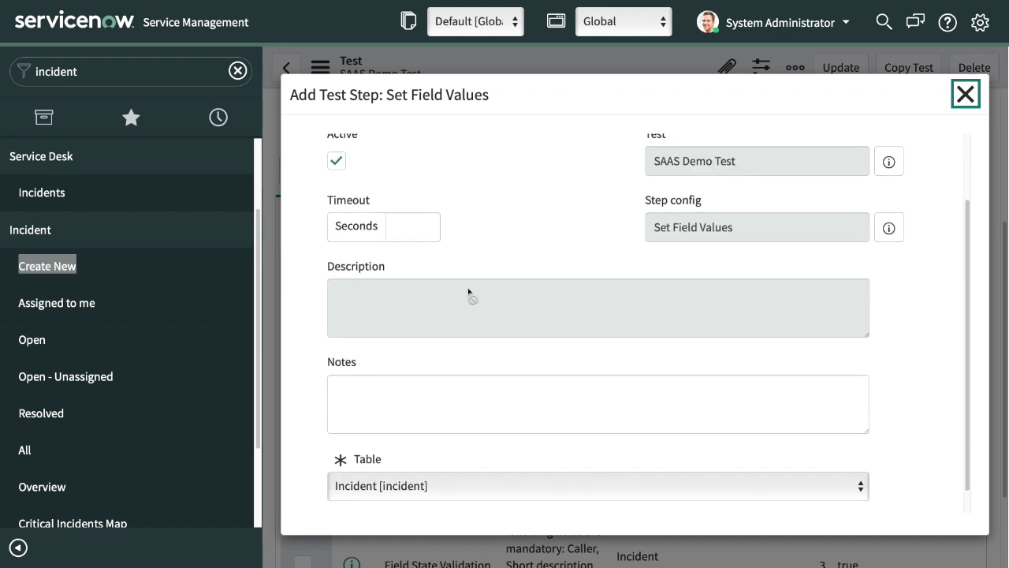
pyautogui.scroll(-2, 467, 292)
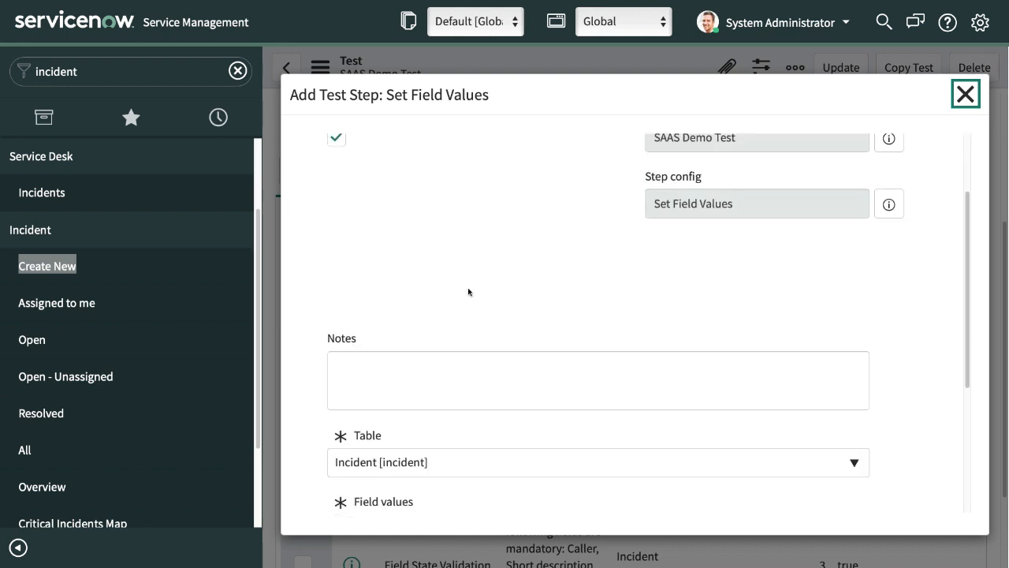
pyautogui.scroll(-1, 468, 292)
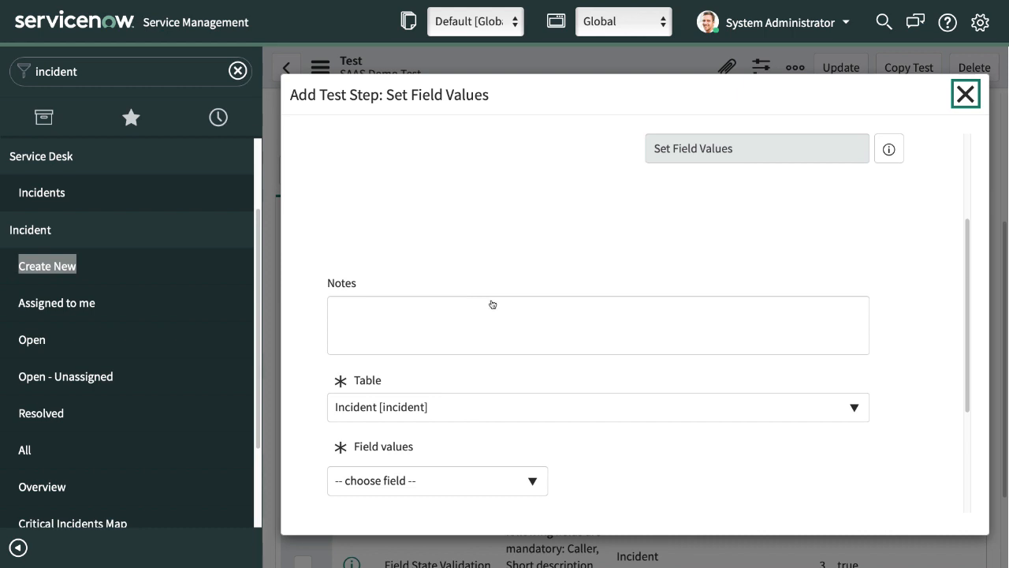
pyautogui.scroll(-4, 491, 301)
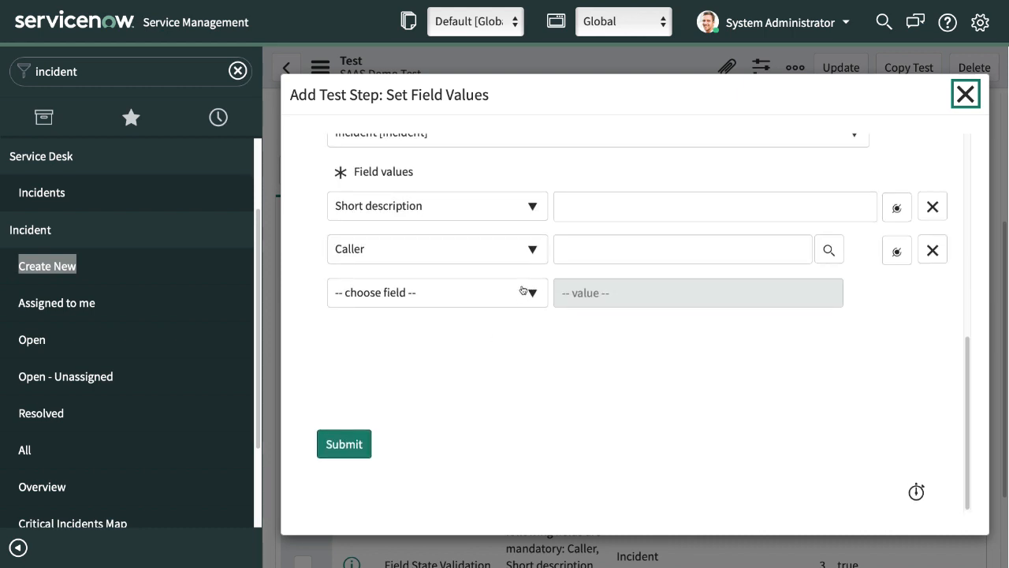
pyautogui.scroll(1, 525, 289)
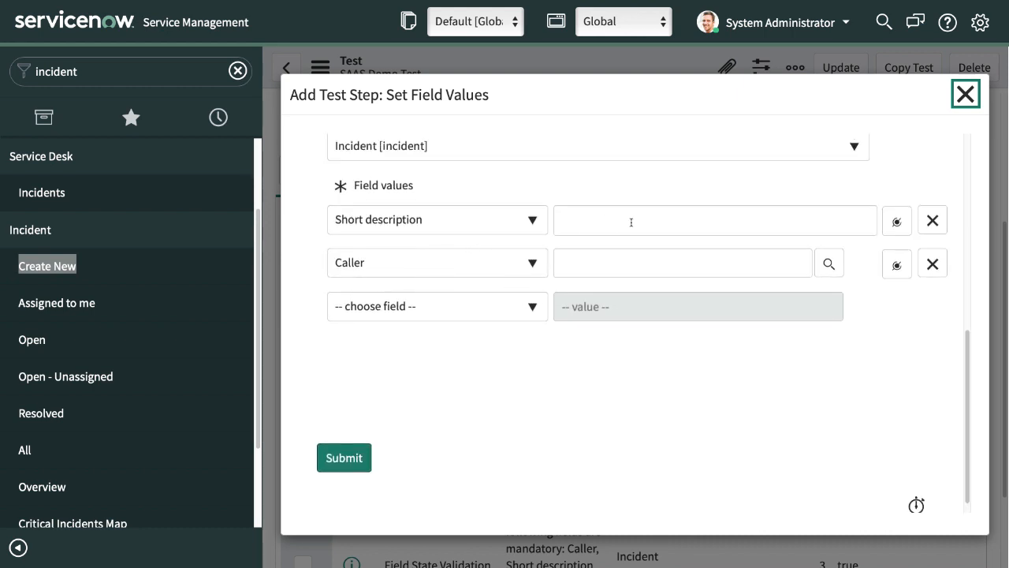
# - Set the Short description value to ATF Test in the Set Field Values step
pyautogui.click(605, 221)
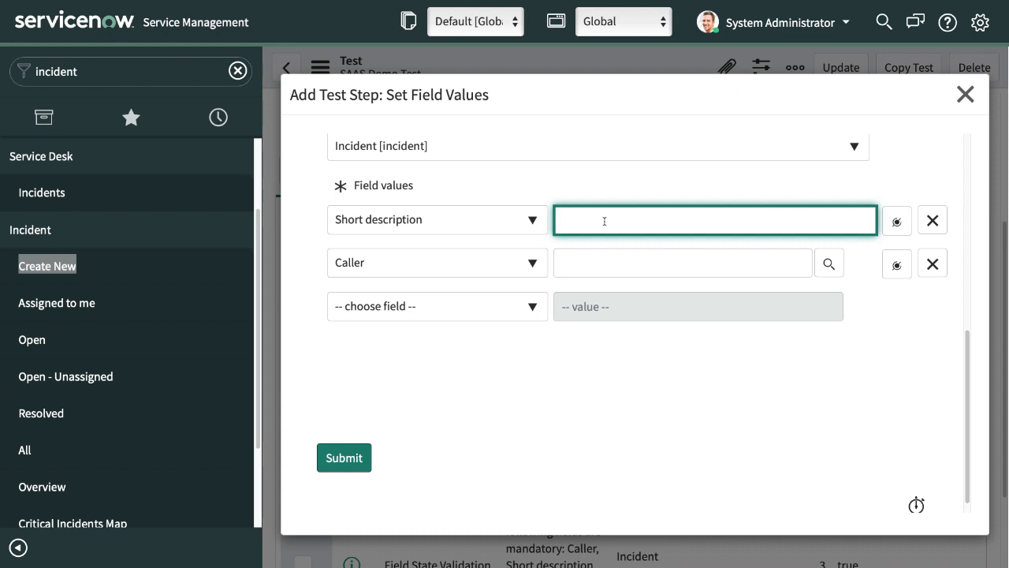
pyautogui.write('TFA')
pyautogui.press('Left')
pyautogui.press('BackSpace')
pyautogui.press('BackSpace')
pyautogui.write('TFA')
pyautogui.press('Left')
pyautogui.press('BackSpace')
pyautogui.press('BackSpace')
pyautogui.write('TF Test')
# - Set the Caller value to the first user in the Users lookup list and submit the Set Field Values step
pyautogui.click(646, 270)
pyautogui.click(826, 265)
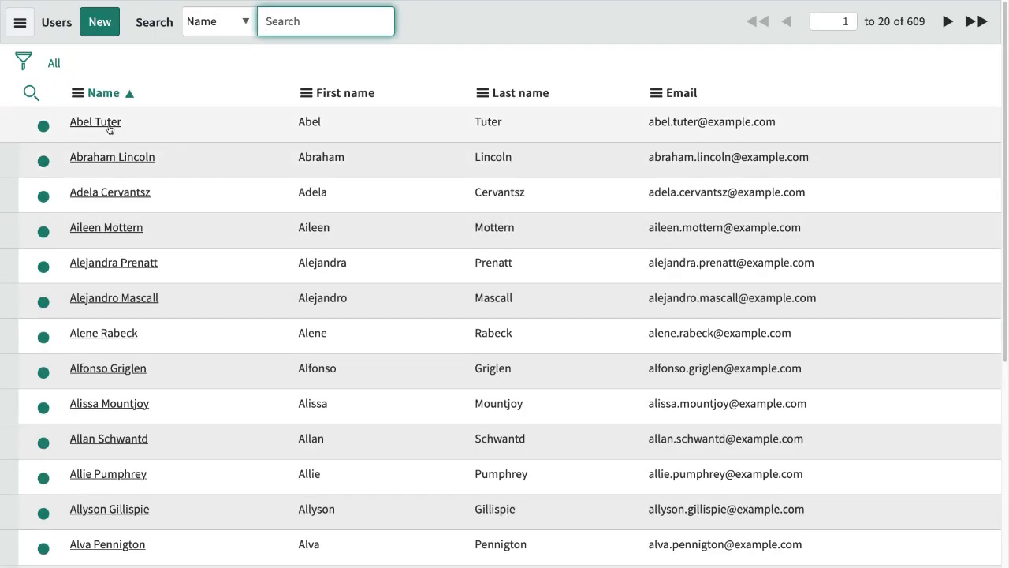
pyautogui.click(94, 122)
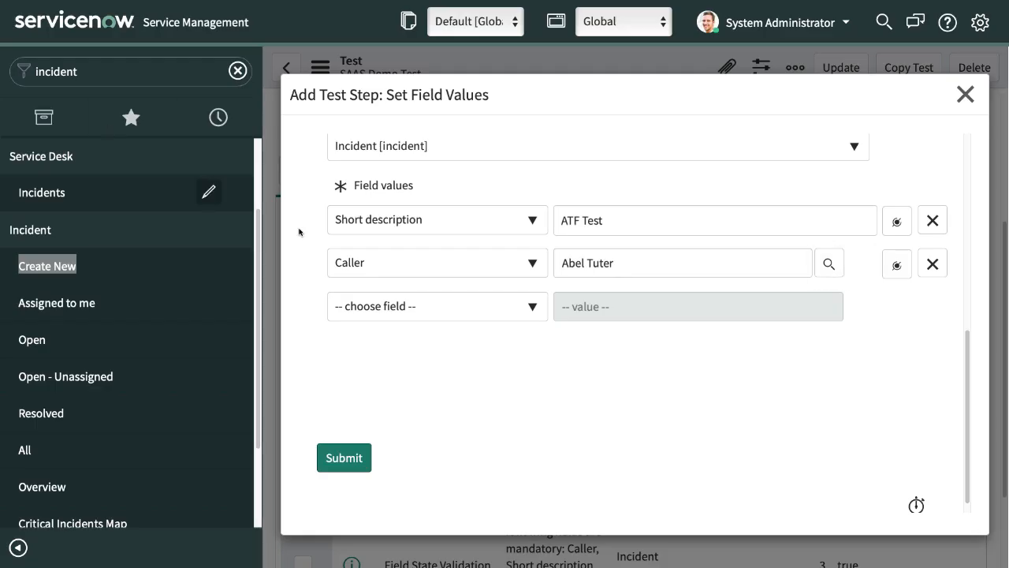
pyautogui.click(359, 462)
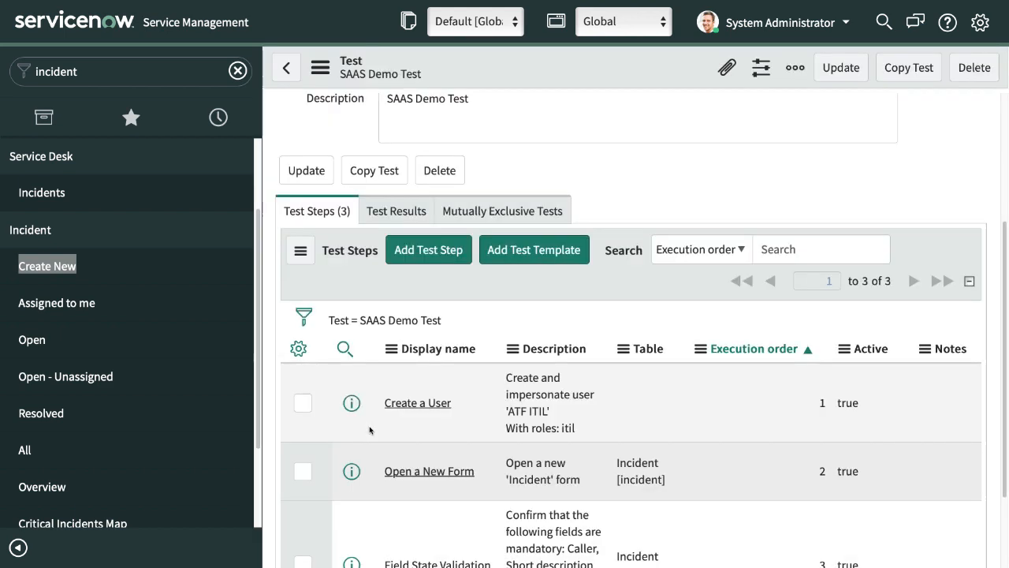
# - Add a Submit a Form step after the Set Field Values step, keeping the assert type Form submitted to server
pyautogui.scroll(-3, 537, 370)
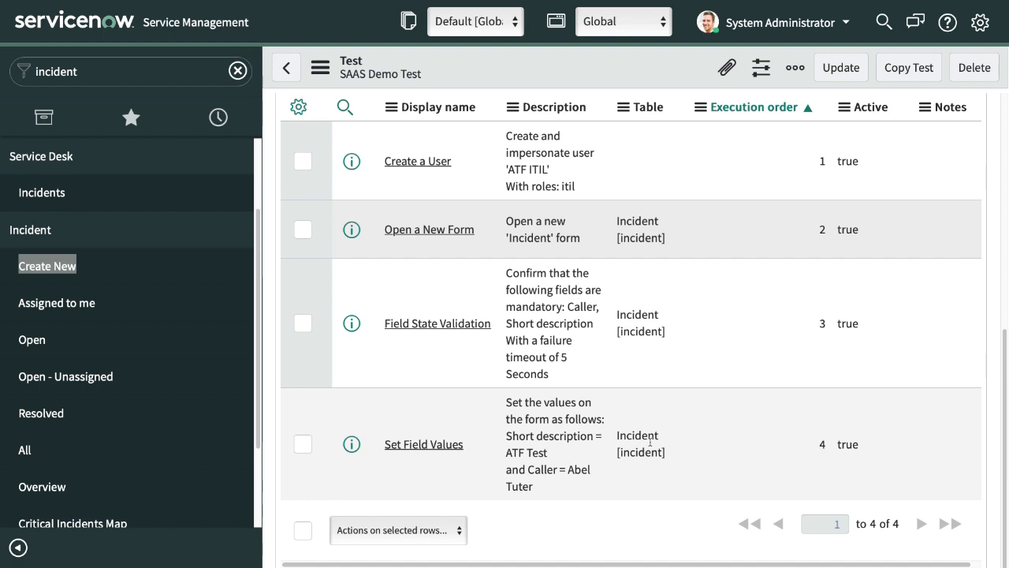
pyautogui.scroll(6, 539, 412)
pyautogui.scroll(-4, 538, 409)
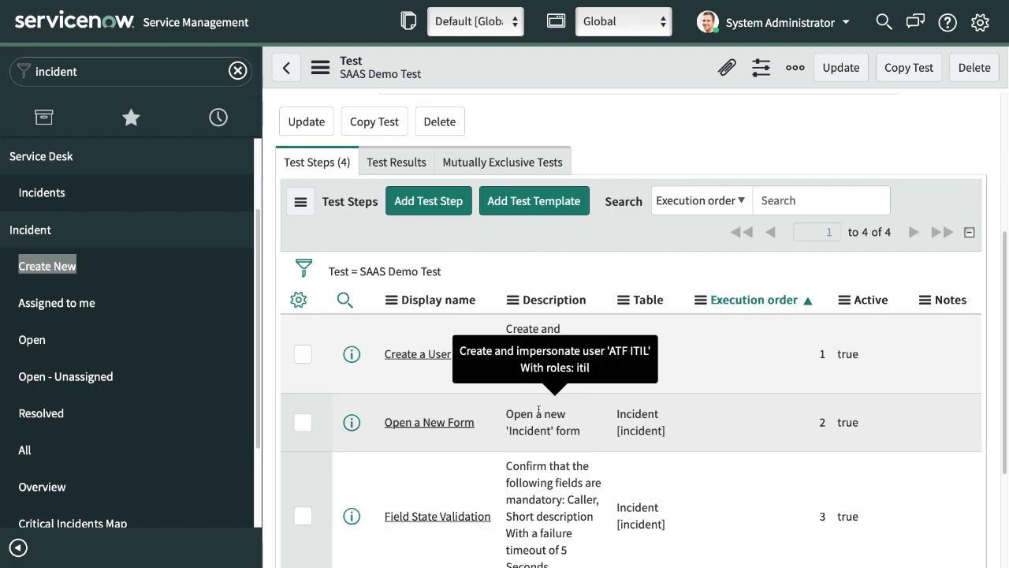
pyautogui.scroll(1, 526, 423)
pyautogui.scroll(3, 526, 424)
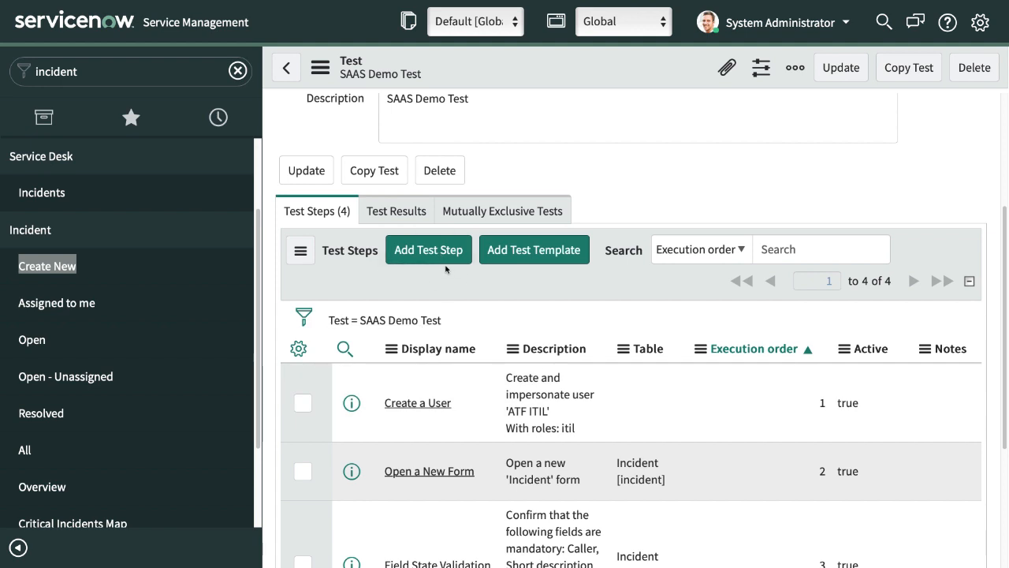
pyautogui.click(434, 250)
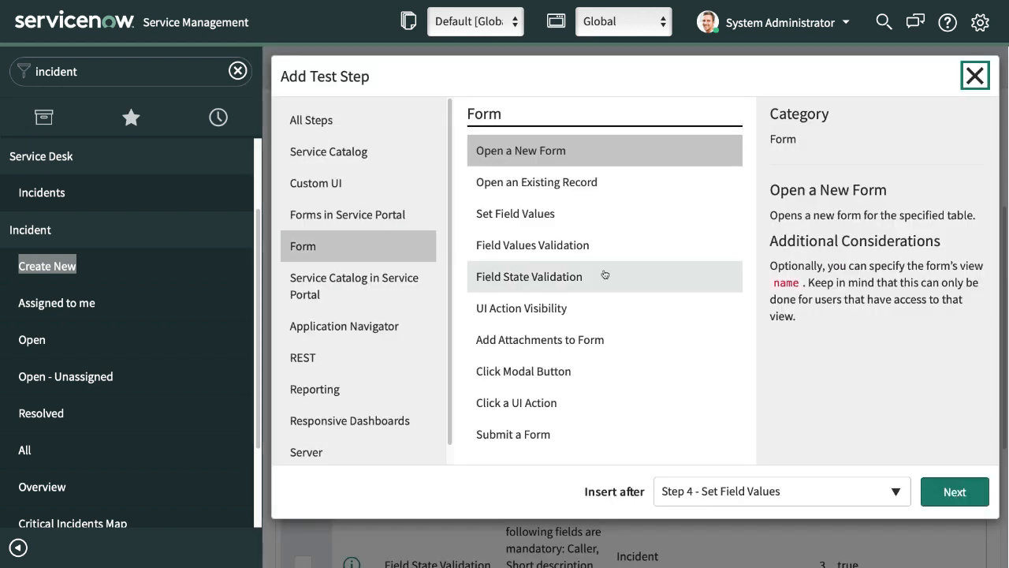
pyautogui.click(522, 434)
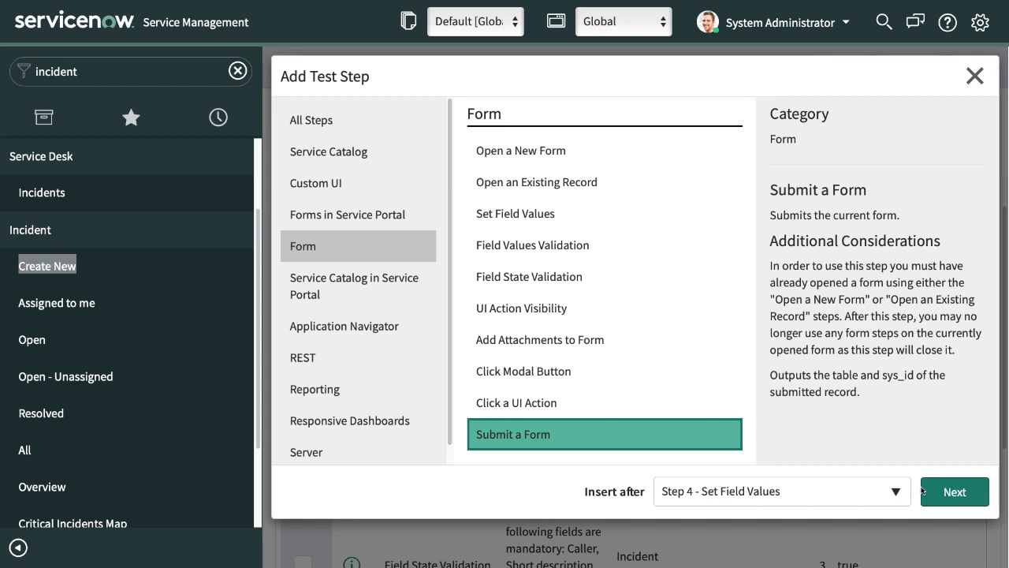
pyautogui.click(957, 496)
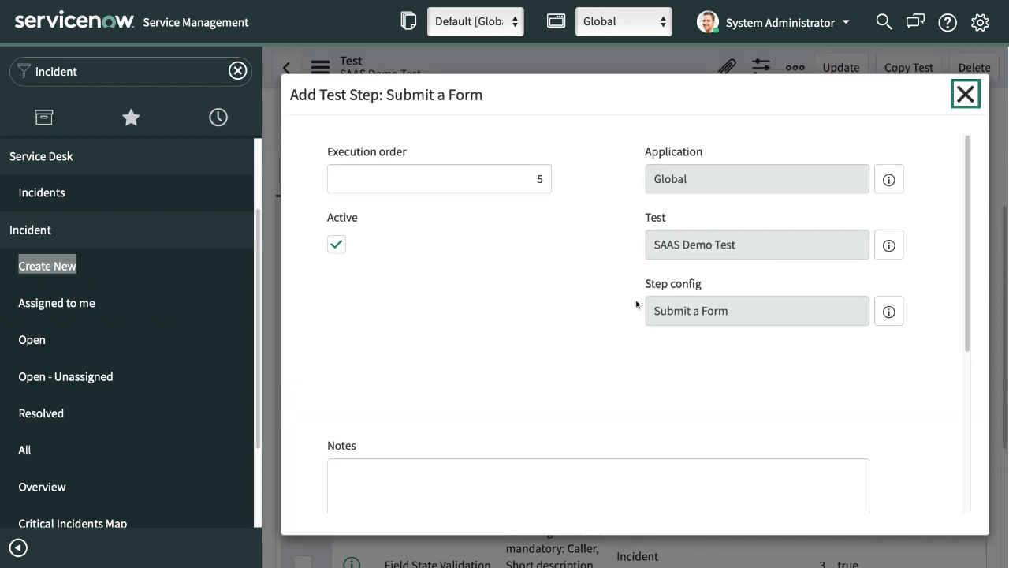
pyautogui.scroll(-4, 566, 332)
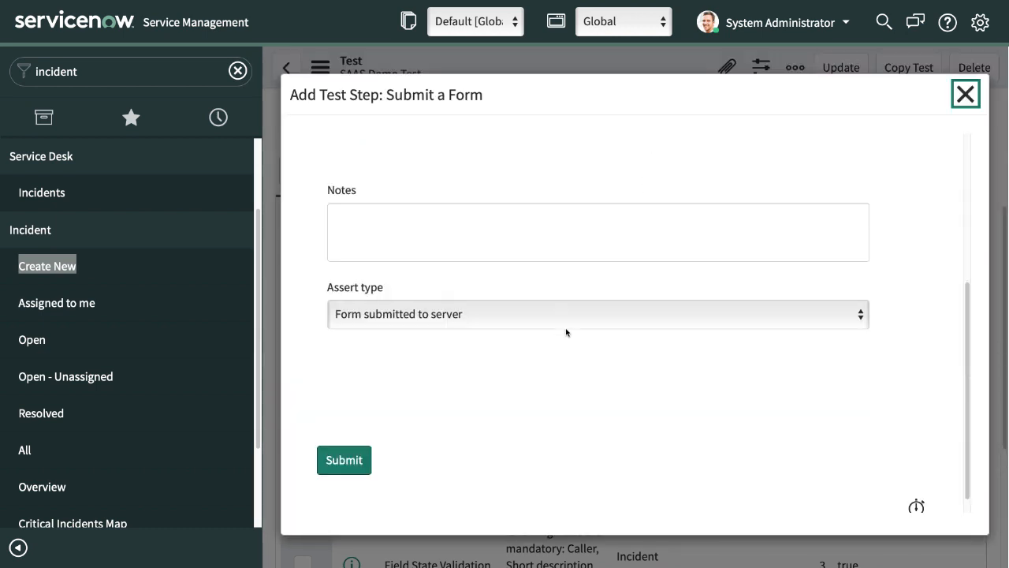
pyautogui.click(398, 298)
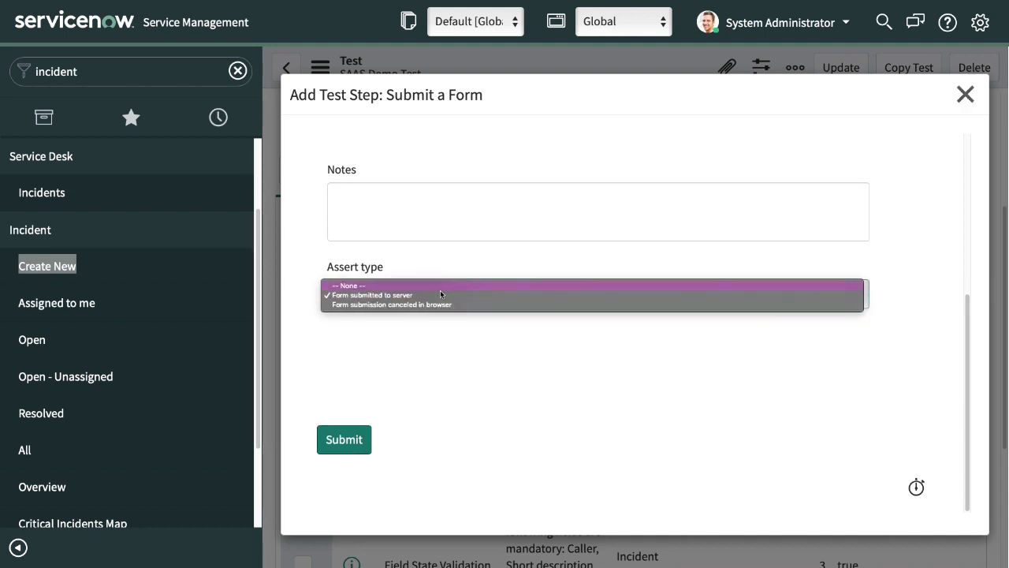
pyautogui.click(435, 350)
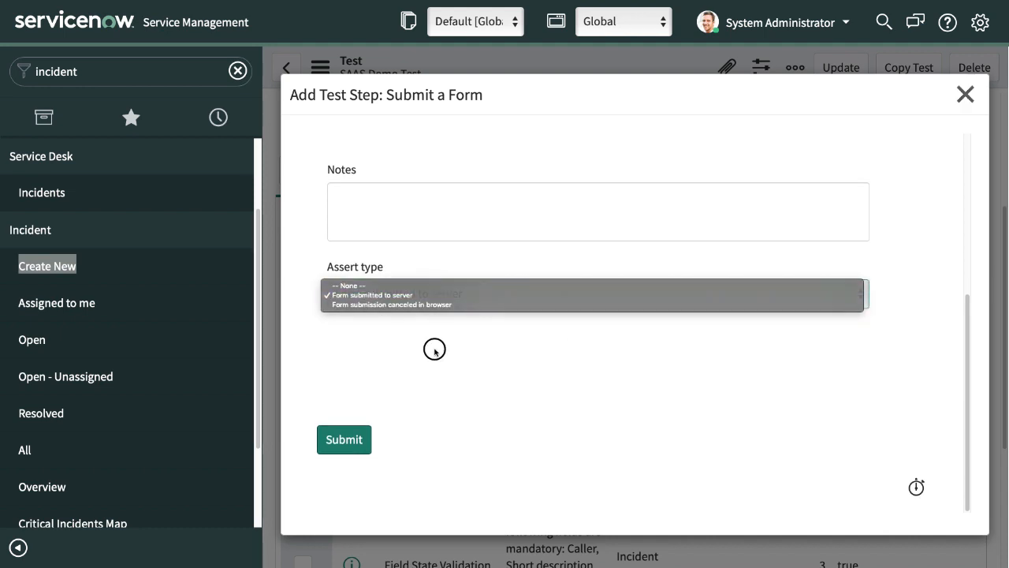
pyautogui.click(349, 440)
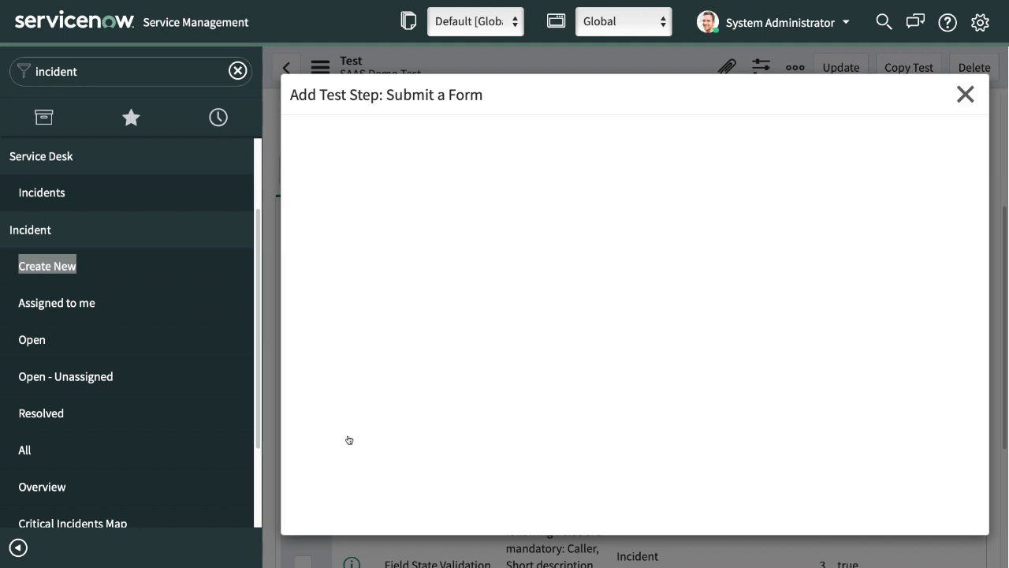
# - Review the descriptions and execution order of all the test steps in SAAS Demo Test
pyautogui.scroll(-4, 491, 375)
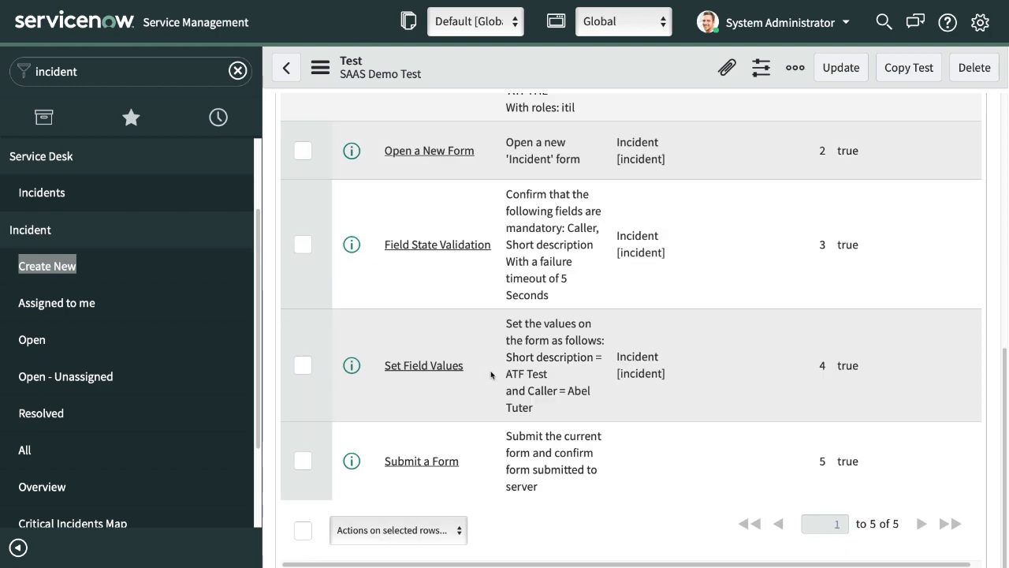
pyautogui.scroll(2, 497, 361)
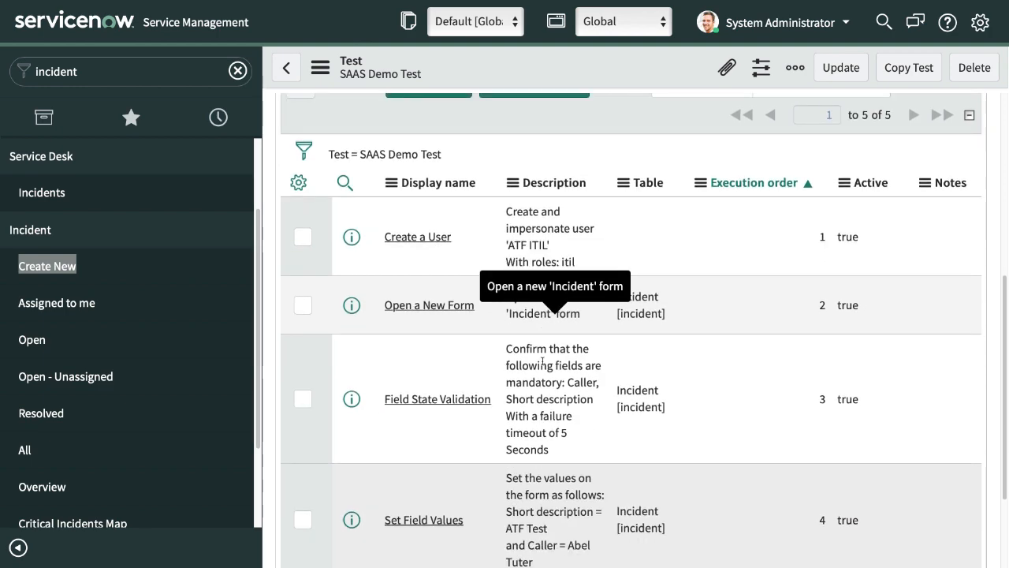
pyautogui.scroll(-1, 542, 361)
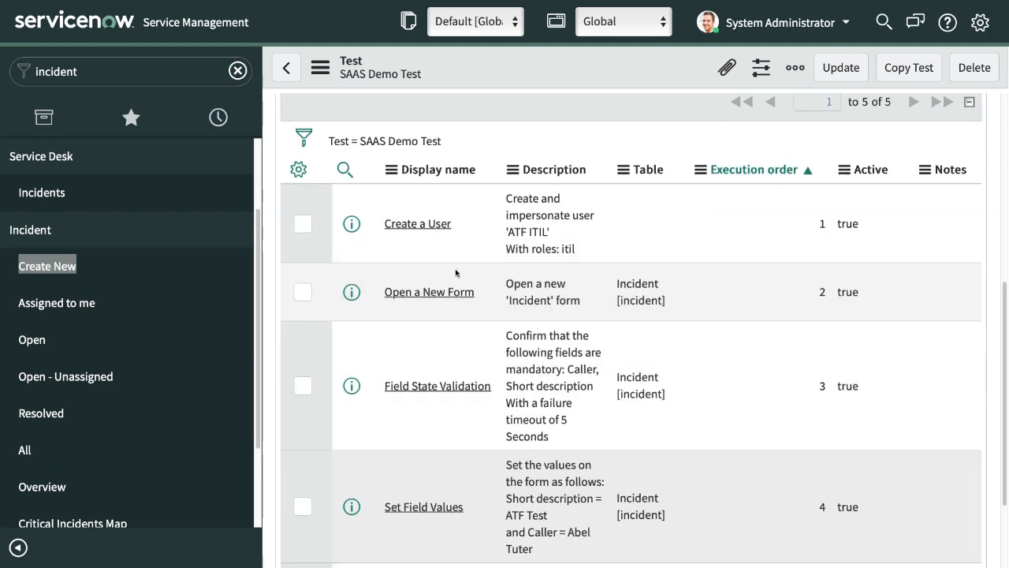
pyautogui.scroll(-1, 456, 272)
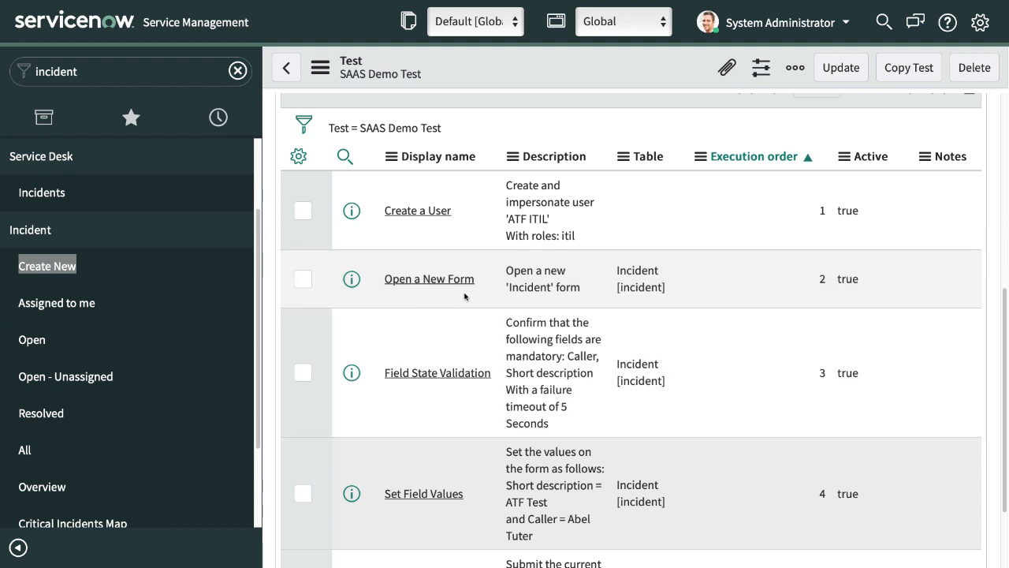
pyautogui.scroll(-2, 482, 385)
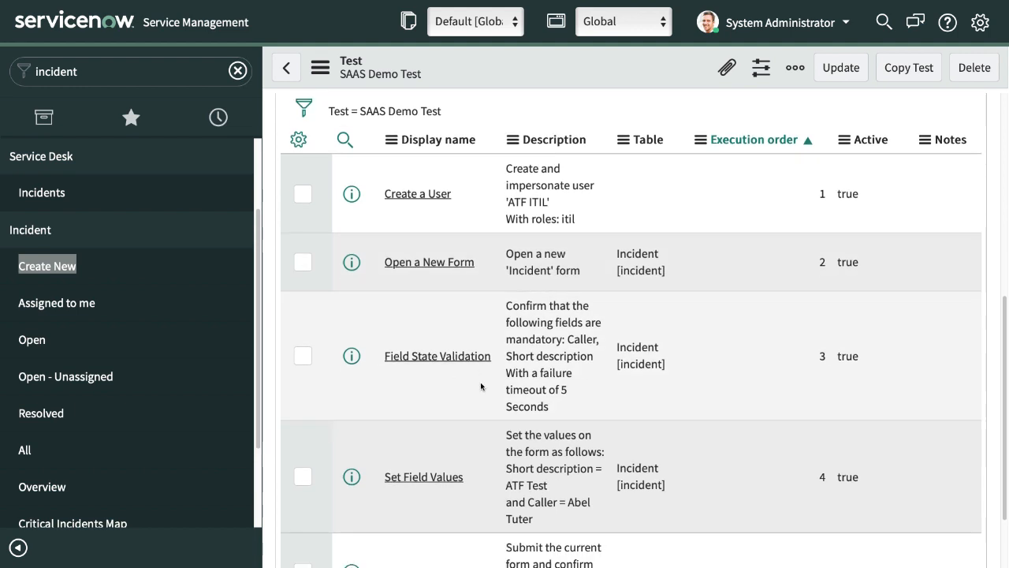
pyautogui.scroll(-2, 430, 429)
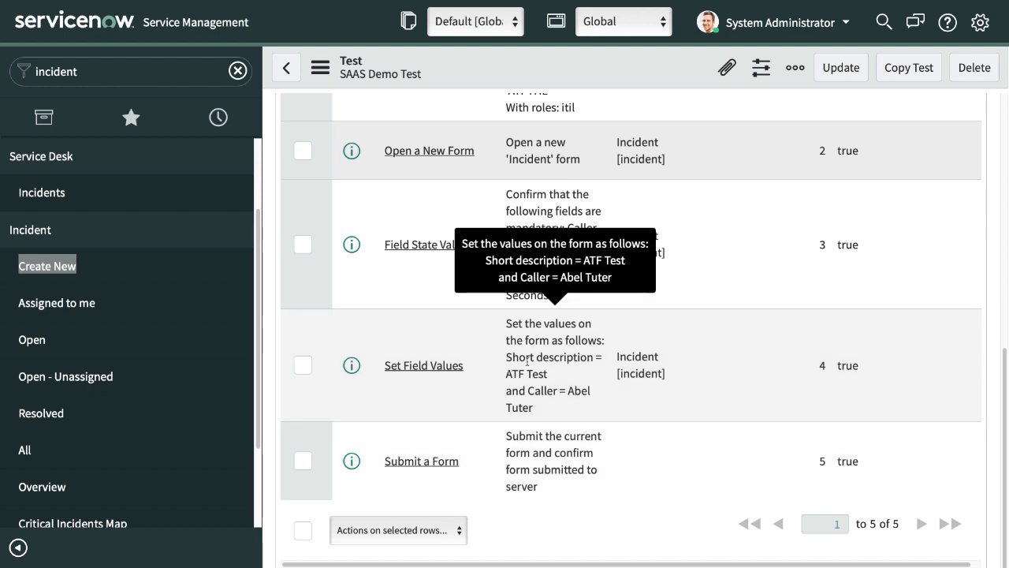
# - Enable test/test suite execution and scheduled test suite execution in the Automated Testing Framework properties, and save them
pyautogui.scroll(6, 505, 291)
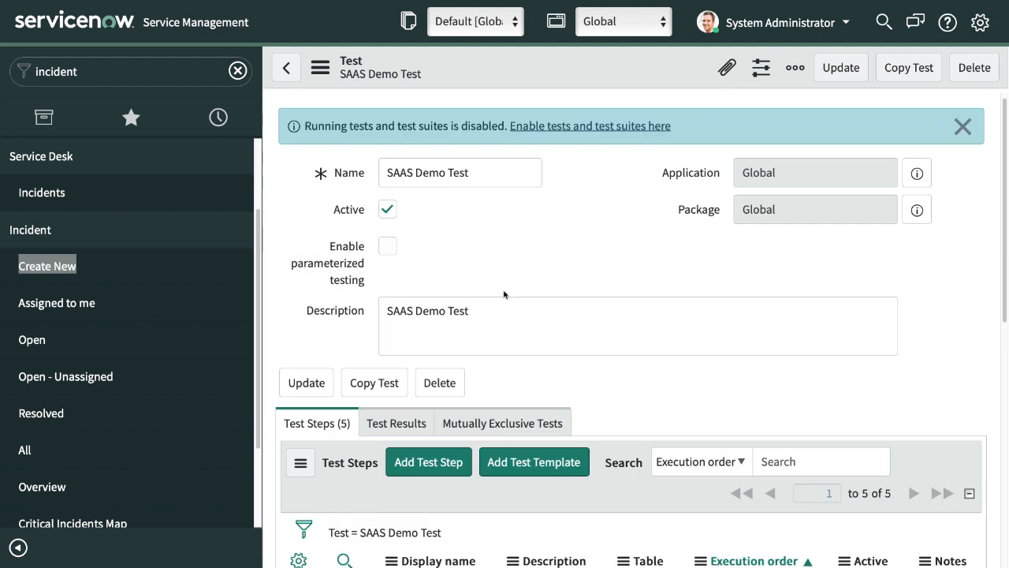
pyautogui.scroll(-1, 503, 294)
pyautogui.scroll(1, 435, 288)
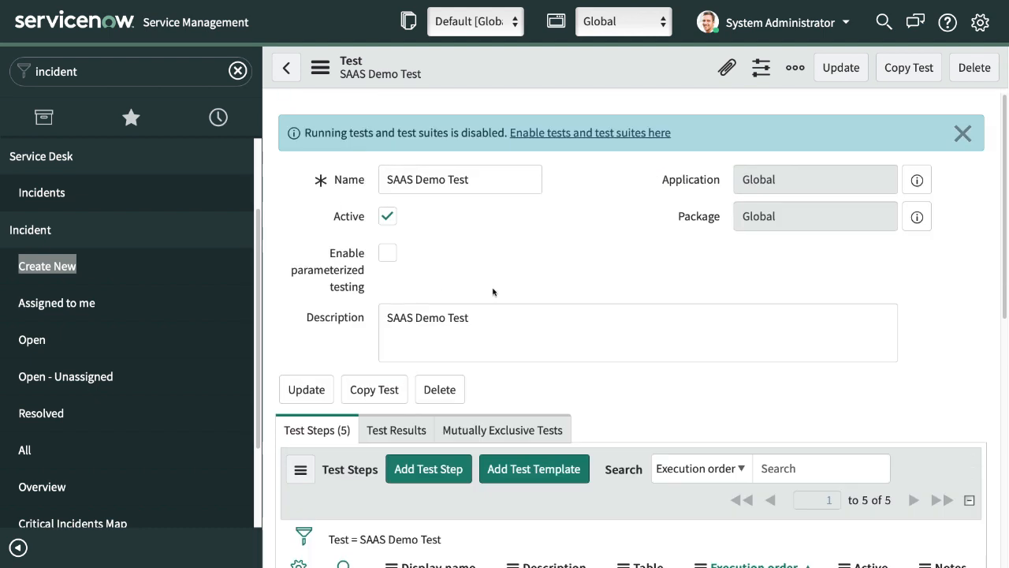
pyautogui.scroll(-1, 563, 287)
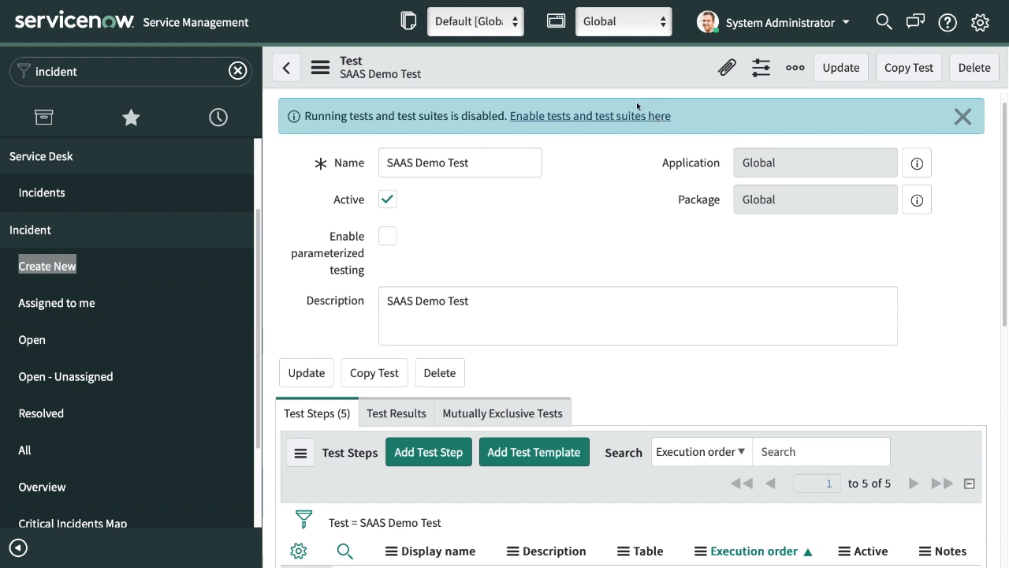
pyautogui.click(606, 118)
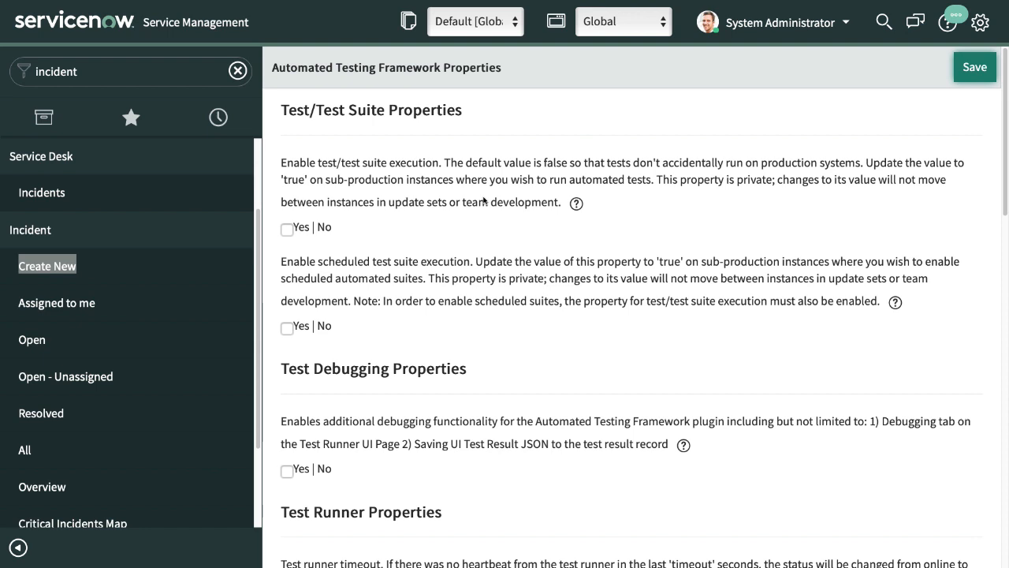
pyautogui.click(287, 230)
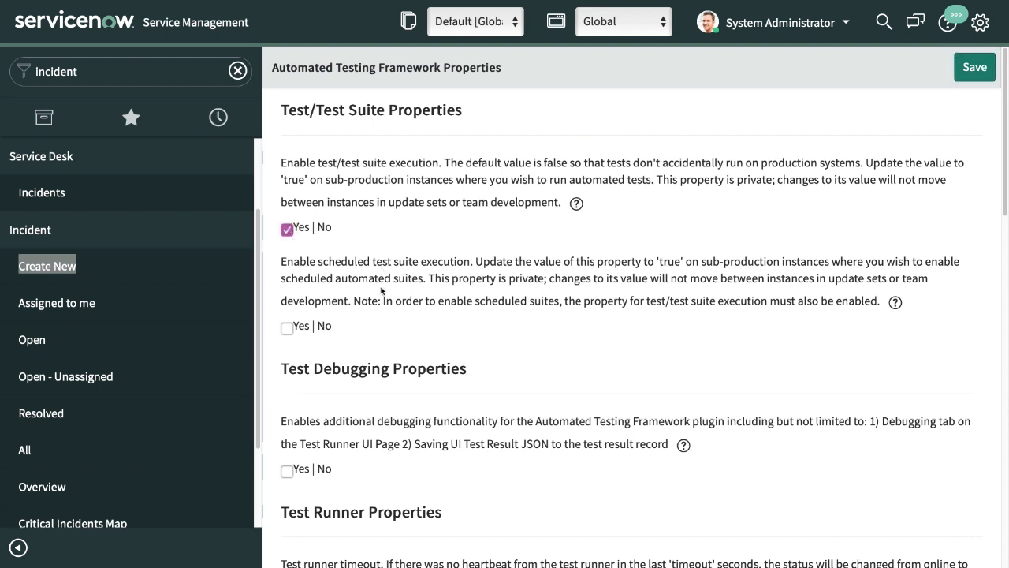
pyautogui.click(287, 328)
pyautogui.scroll(-1, 412, 289)
pyautogui.scroll(-1, 412, 290)
pyautogui.scroll(2, 413, 289)
pyautogui.click(978, 70)
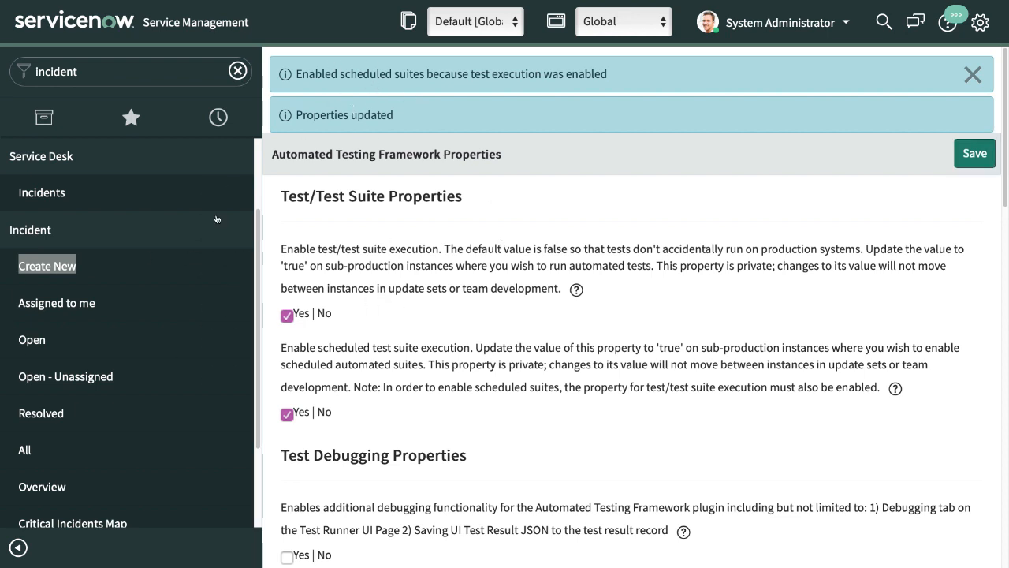
# - Open the Automated Test Framework tests list, add the Updated column and sort by it in descending order
pyautogui.click(127, 78)
pyautogui.write('automated')
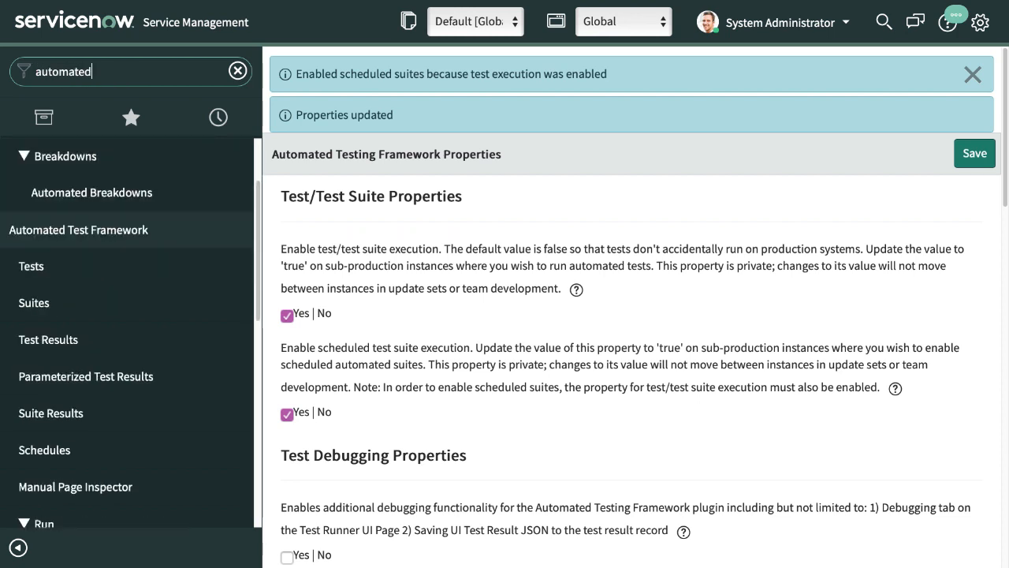
pyautogui.click(63, 255)
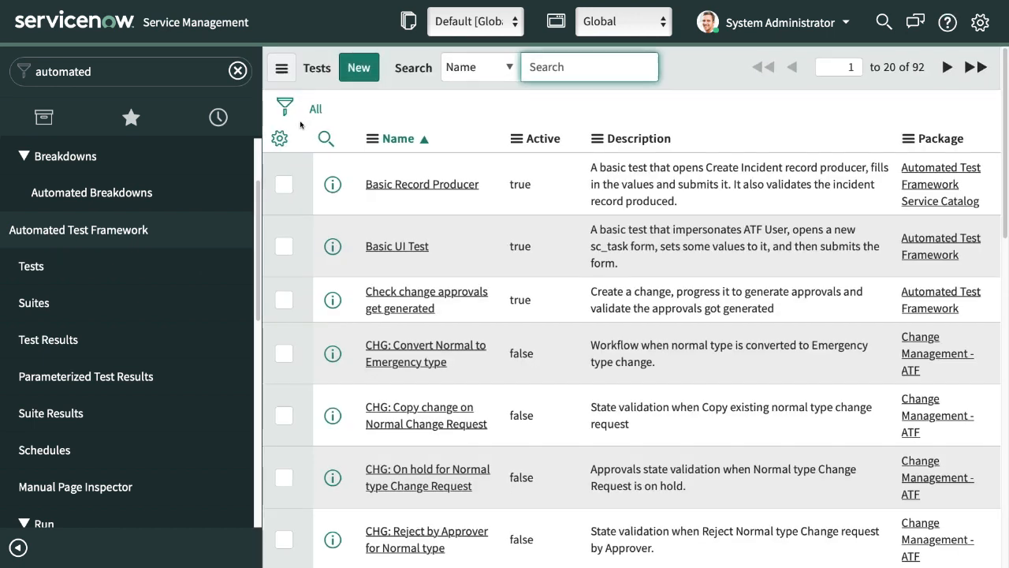
pyautogui.click(281, 139)
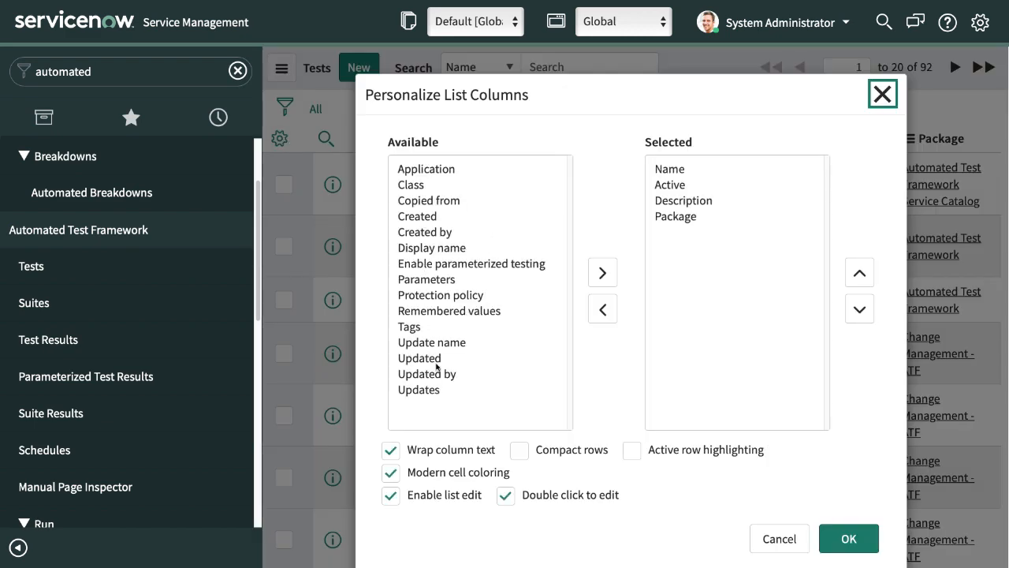
pyautogui.doubleClick(426, 359)
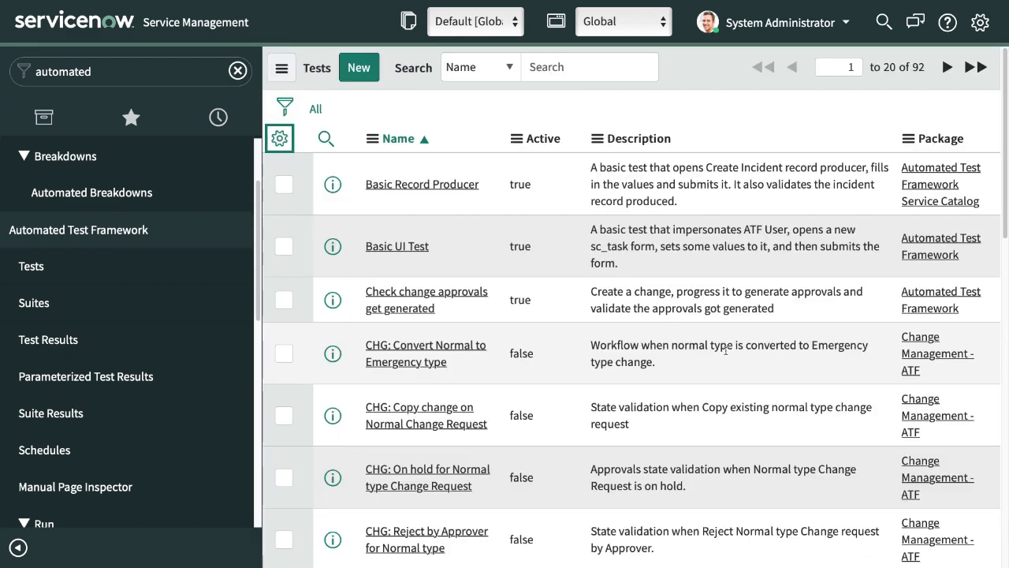
pyautogui.click(949, 144)
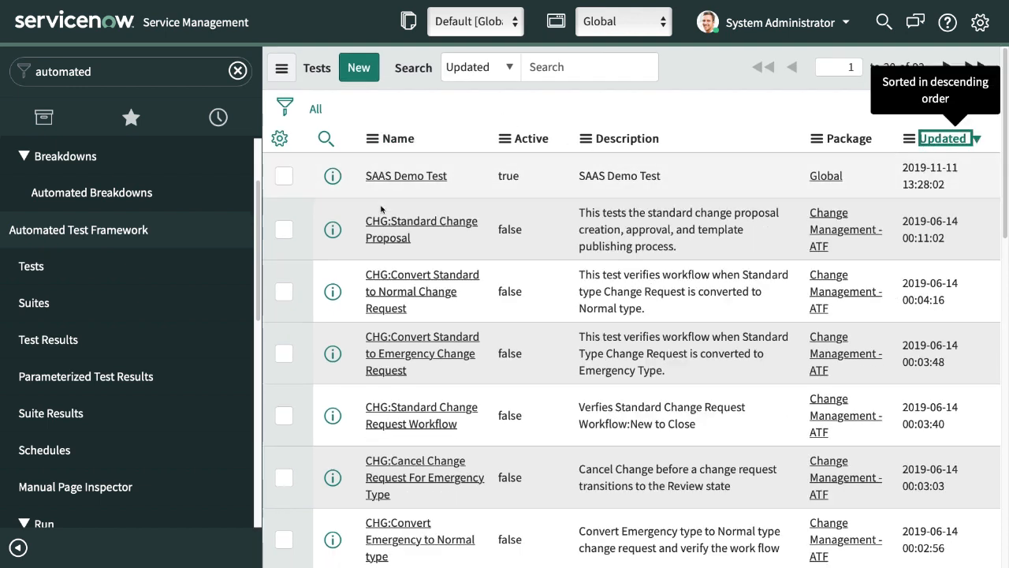
# - Open SAAS Demo Test and run it in a new test runner, viewing the whole execution frame
pyautogui.click(416, 181)
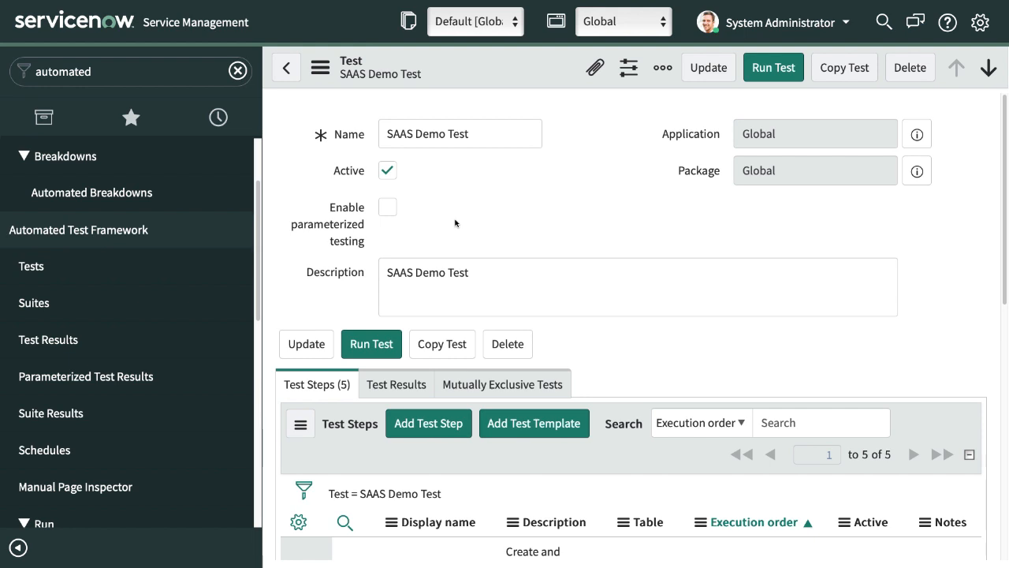
pyautogui.scroll(-1, 455, 223)
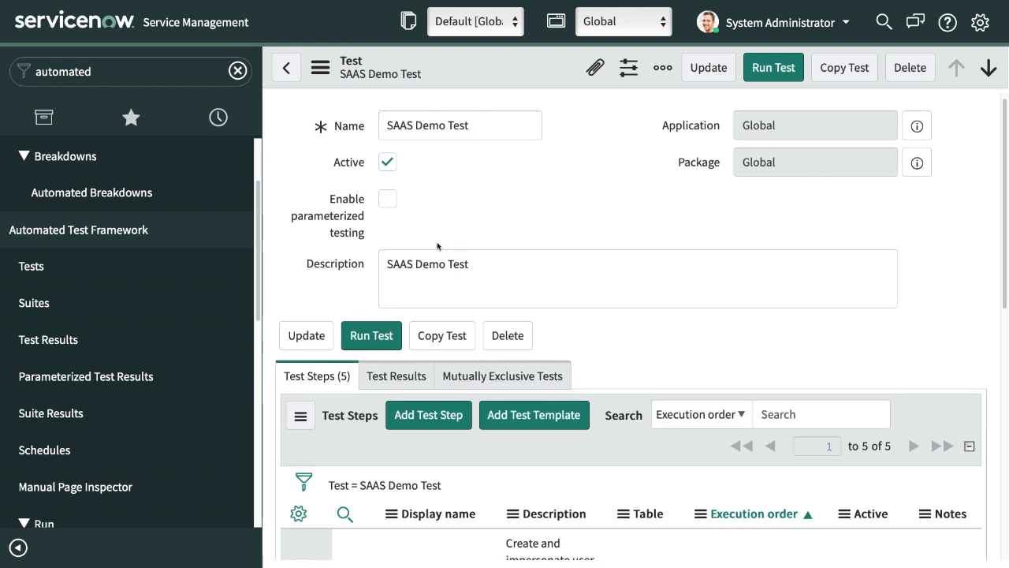
pyautogui.click(372, 336)
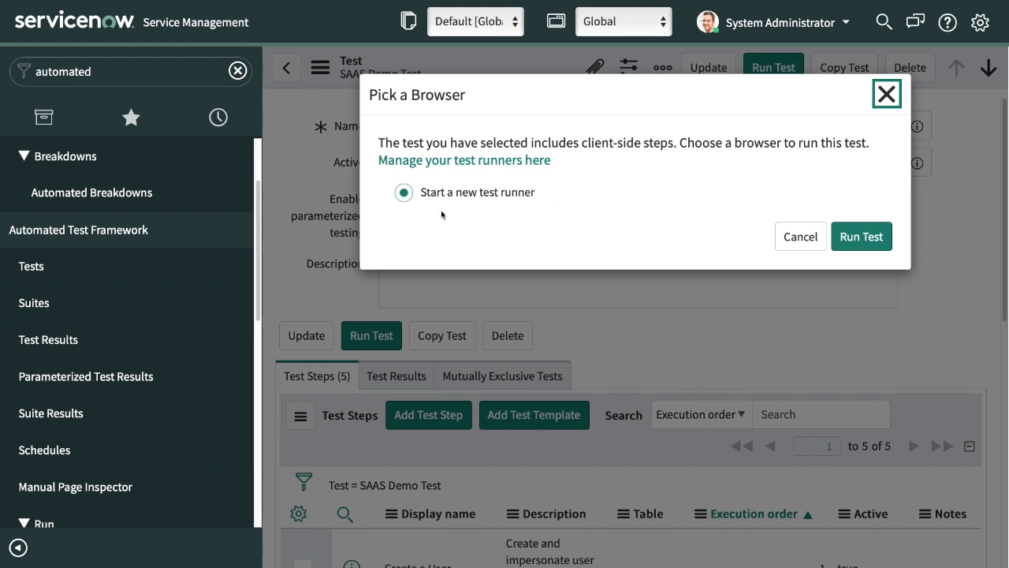
pyautogui.click(862, 238)
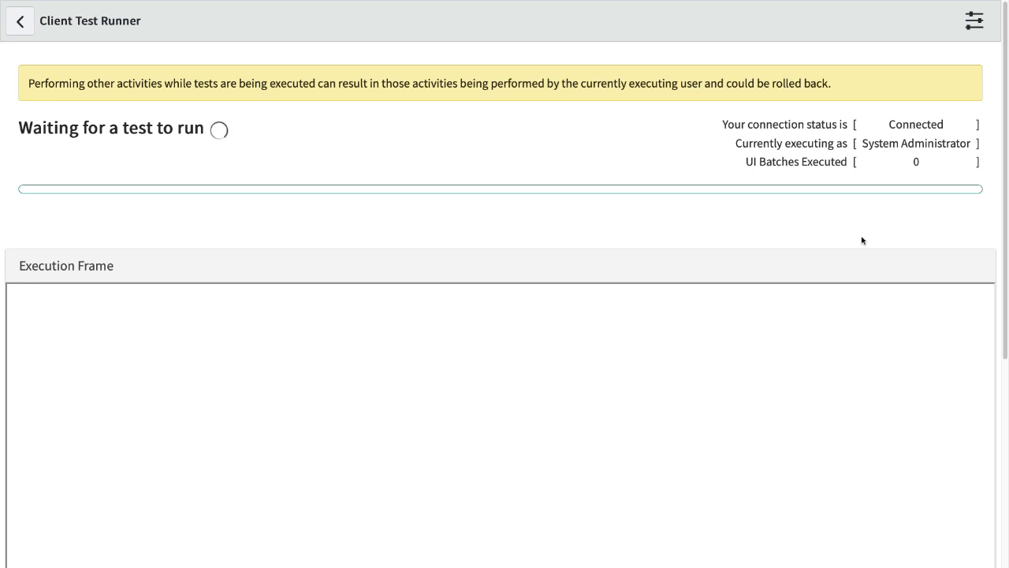
pyautogui.press('super+minus')
pyautogui.press('super+minus')
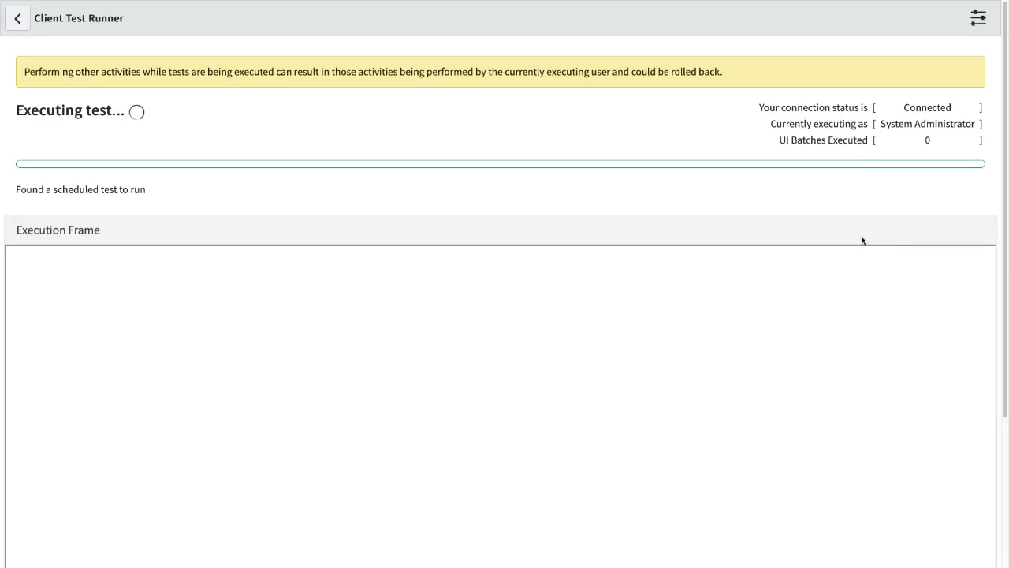
pyautogui.press('super+minus')
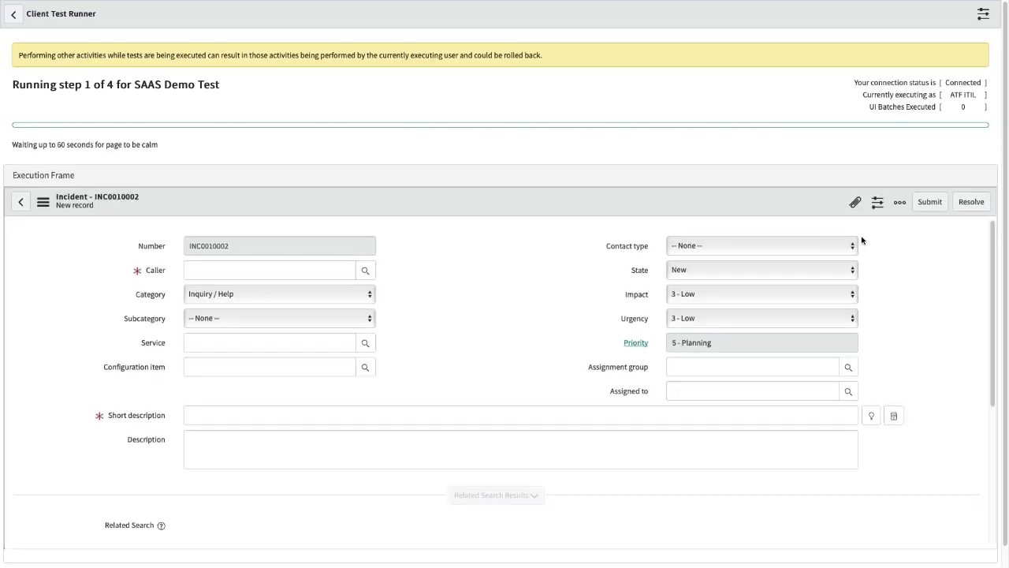
pyautogui.scroll(-1, 1005, 217)
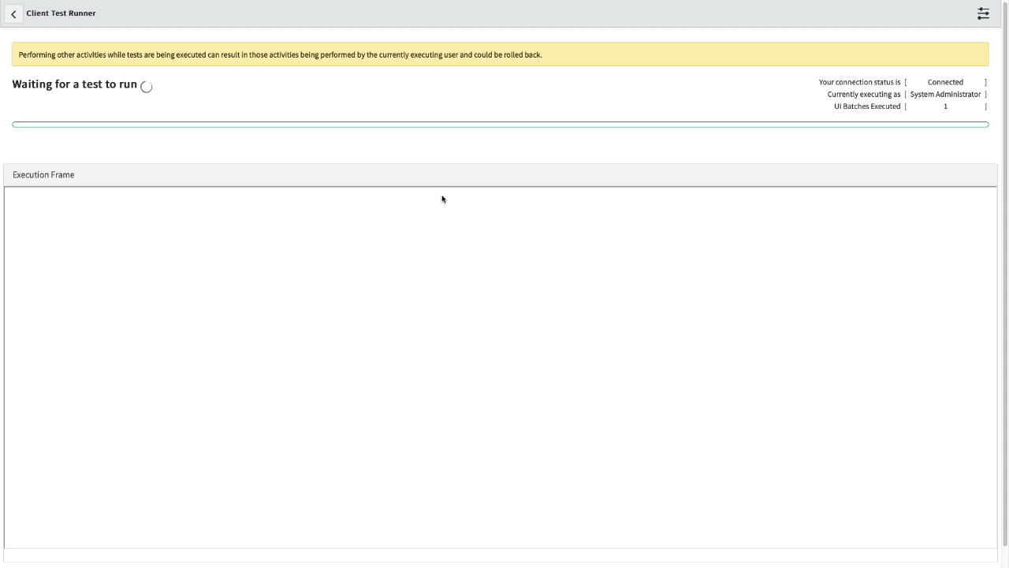
# - Return to the SAAS Demo Test browser tab and open the result record of the finished run
pyautogui.moveTo(516, 4)
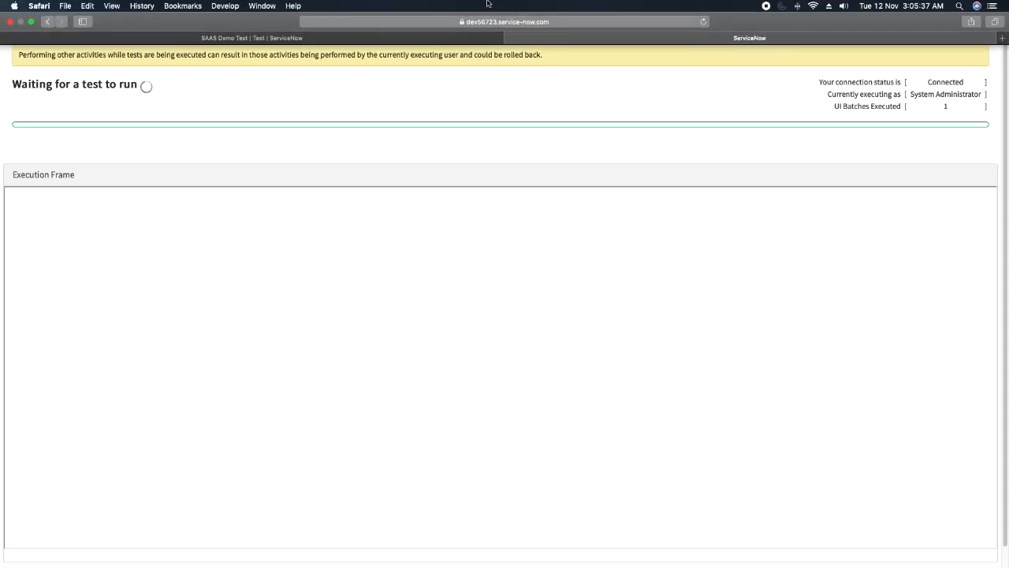
pyautogui.click(329, 40)
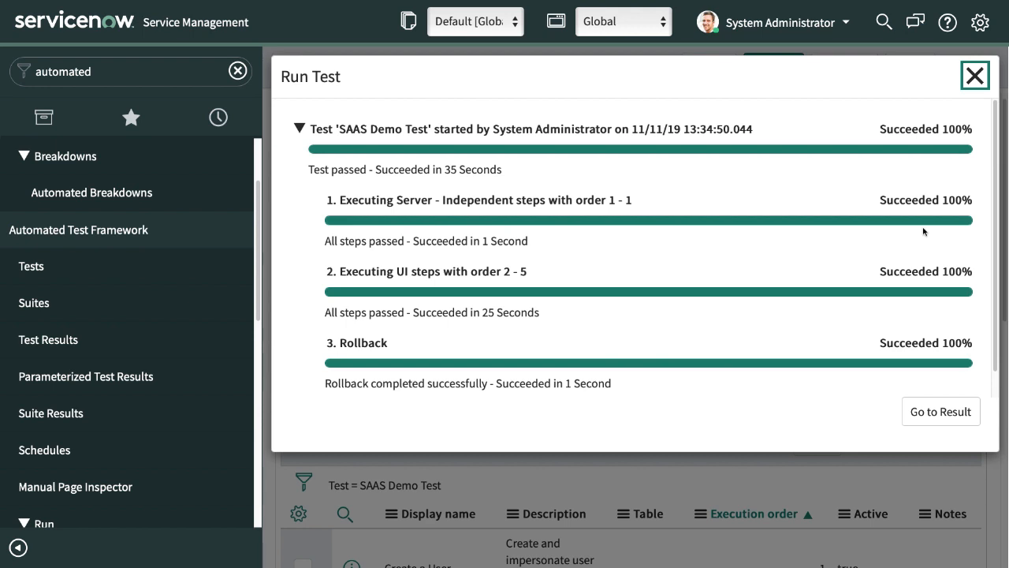
pyautogui.click(937, 414)
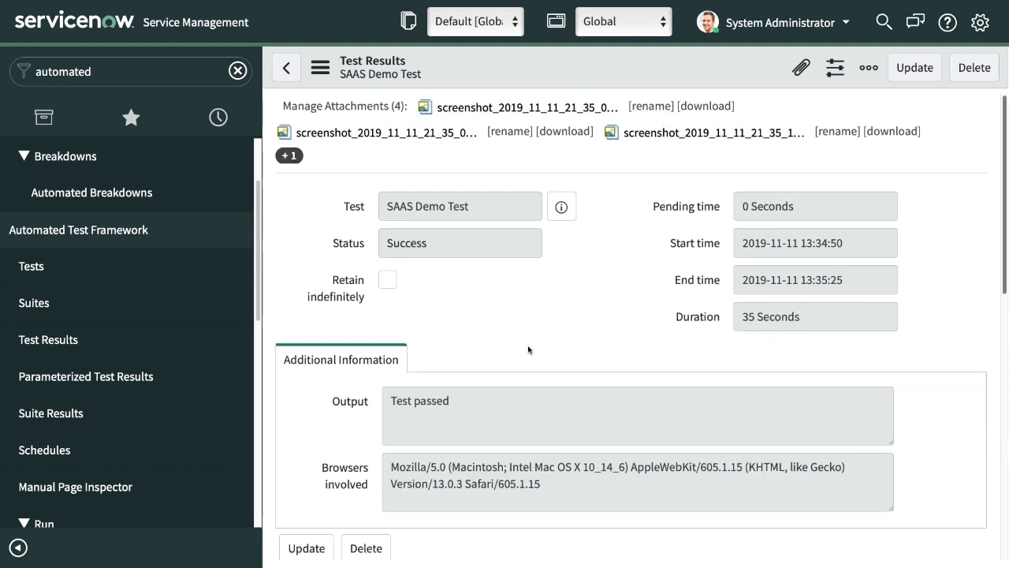
# - Examine the Test Log and Test Transactions of the SAAS Demo Test result
pyautogui.scroll(-5, 528, 350)
pyautogui.click(407, 249)
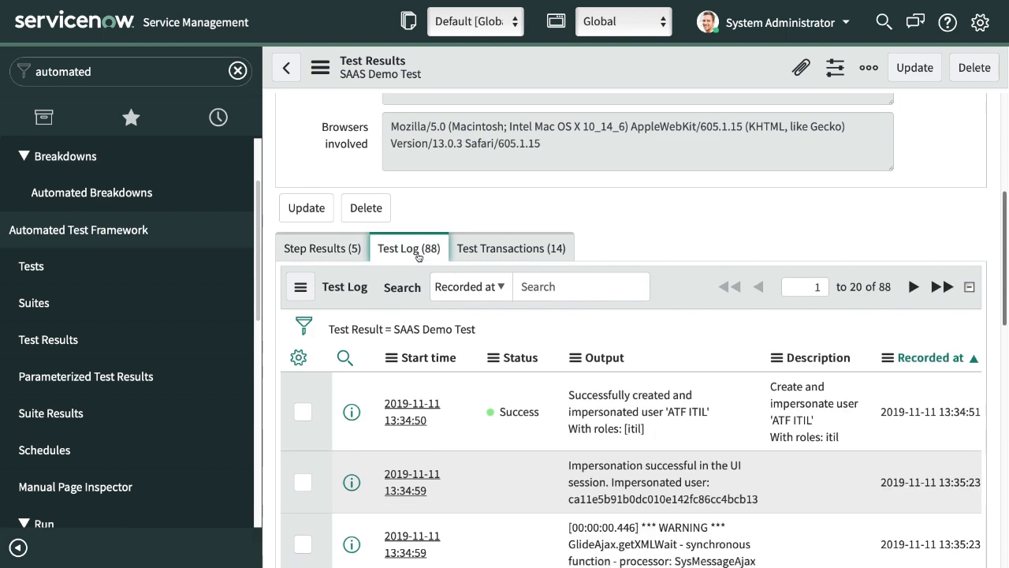
pyautogui.click(517, 251)
pyautogui.scroll(-4, 518, 256)
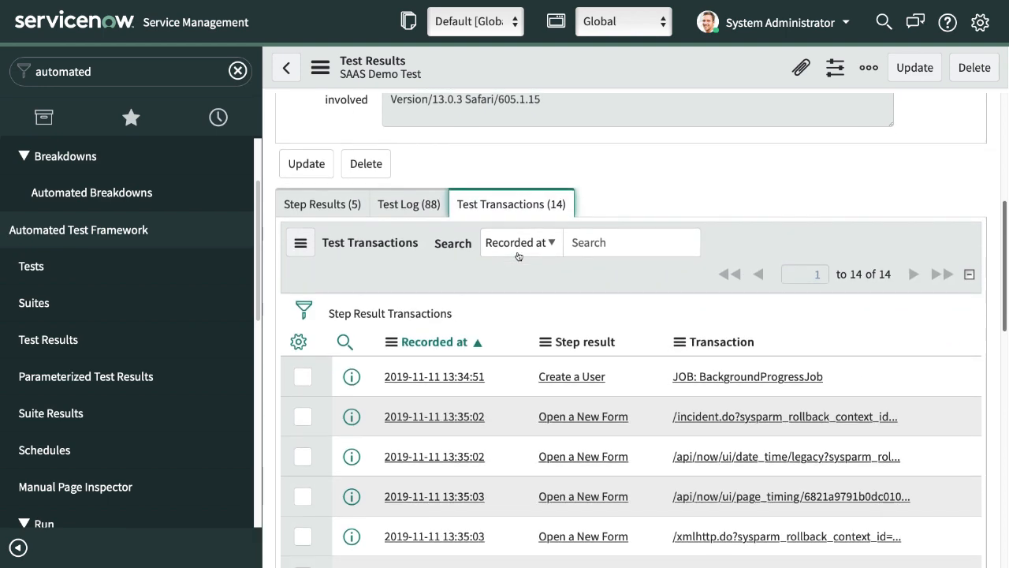
pyautogui.scroll(2, 518, 255)
pyautogui.scroll(-2, 527, 338)
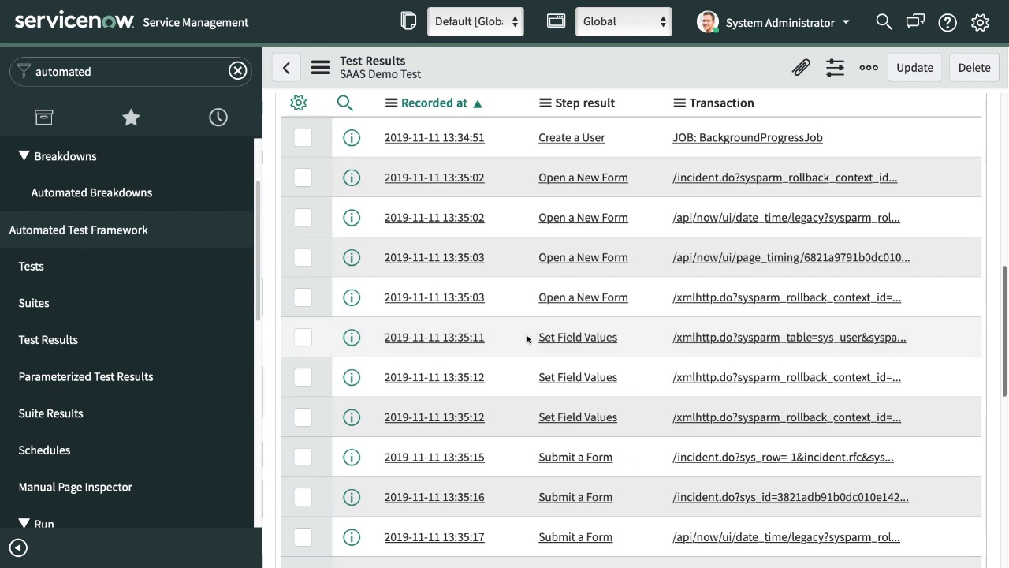
pyautogui.scroll(10, 527, 339)
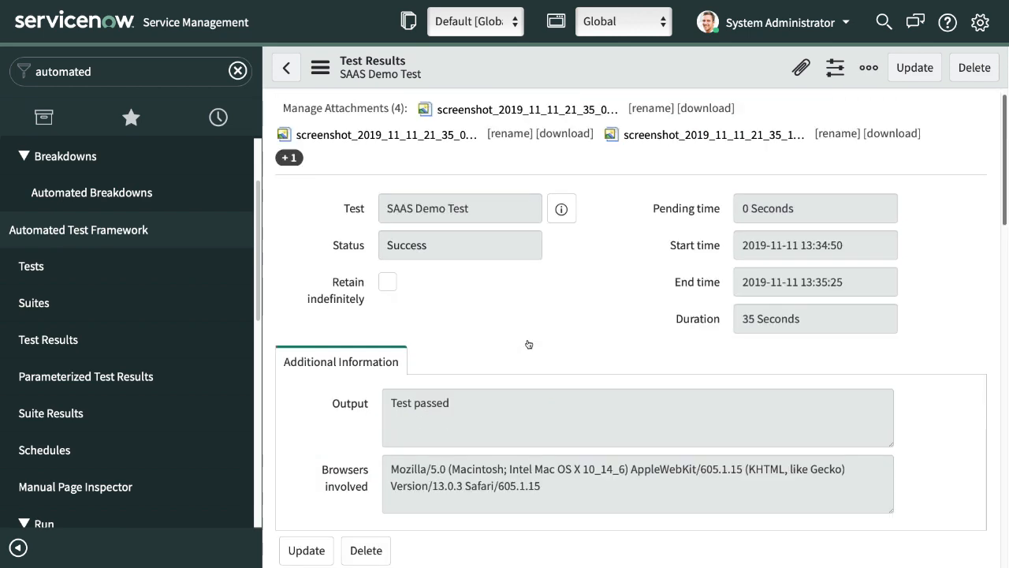